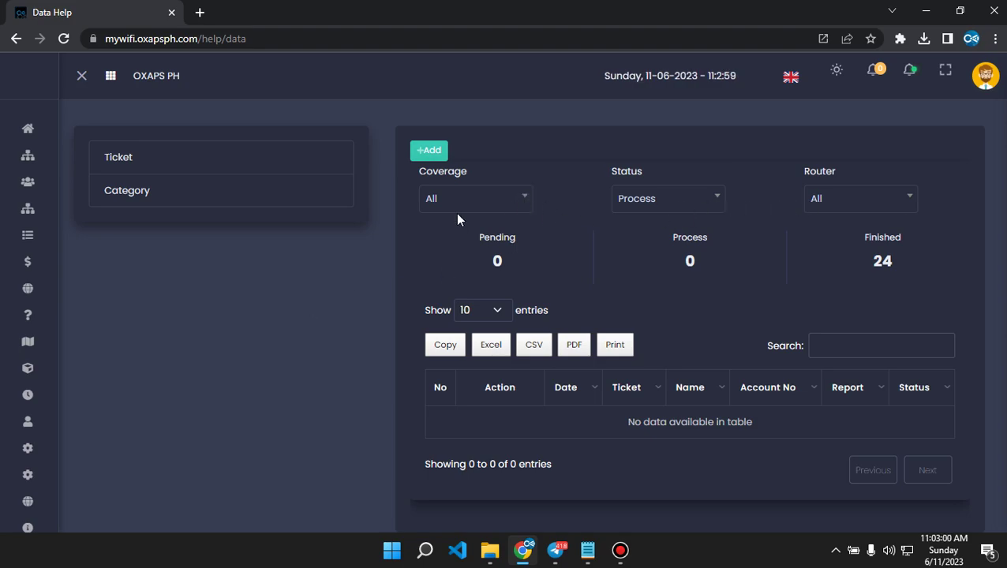
Show the help categories on the admin Help page and scroll through them.
{"action": "left_click", "coordinate": [143, 194]}
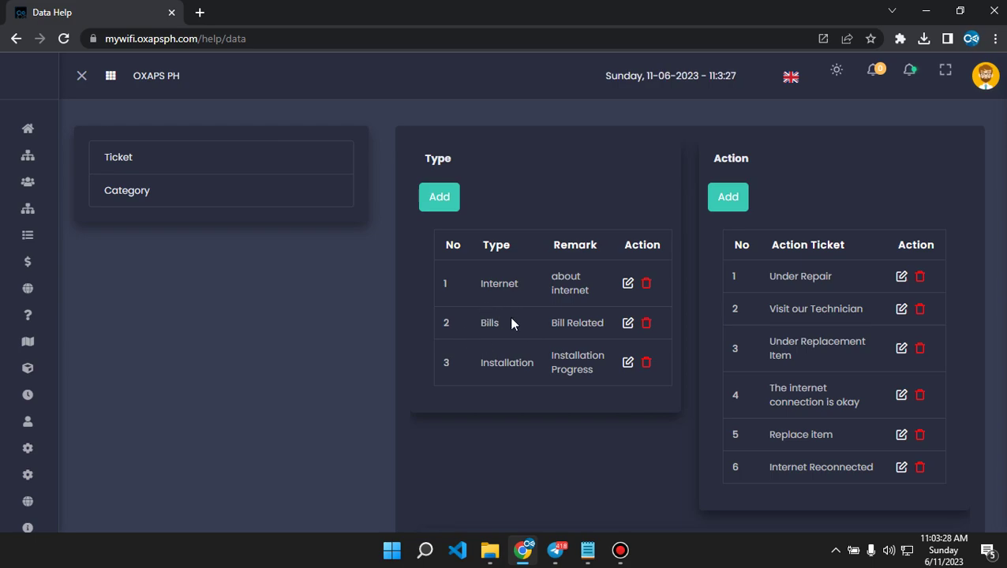
{"action": "scroll", "coordinate": [511, 322], "scroll_direction": "down", "scroll_amount": 5}
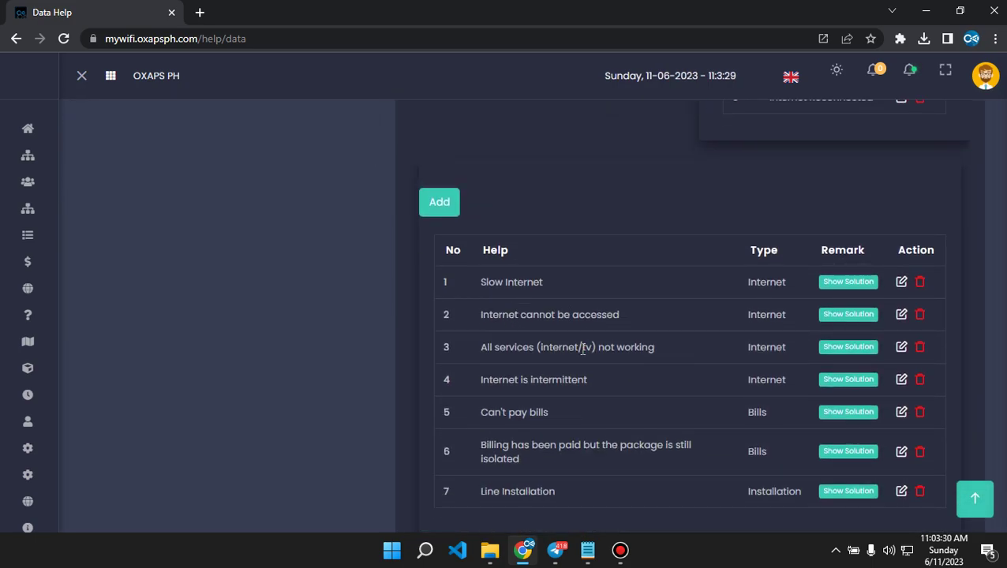
{"action": "scroll", "coordinate": [588, 350], "scroll_direction": "down", "scroll_amount": 2}
{"action": "scroll", "coordinate": [588, 349], "scroll_direction": "up", "scroll_amount": 1}
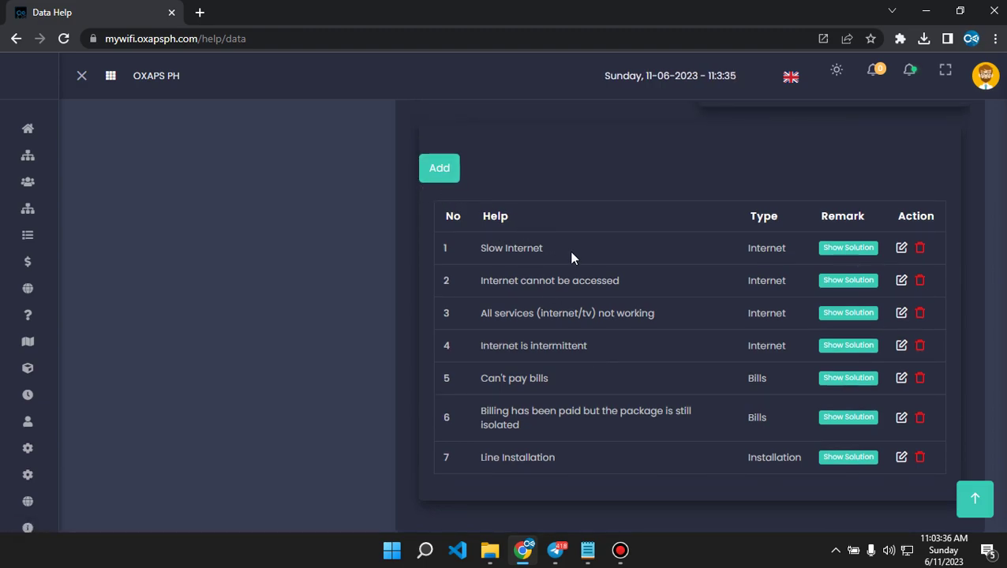
{"action": "scroll", "coordinate": [553, 245], "scroll_direction": "up", "scroll_amount": 5}
{"action": "scroll", "coordinate": [481, 316], "scroll_direction": "down", "scroll_amount": 4}
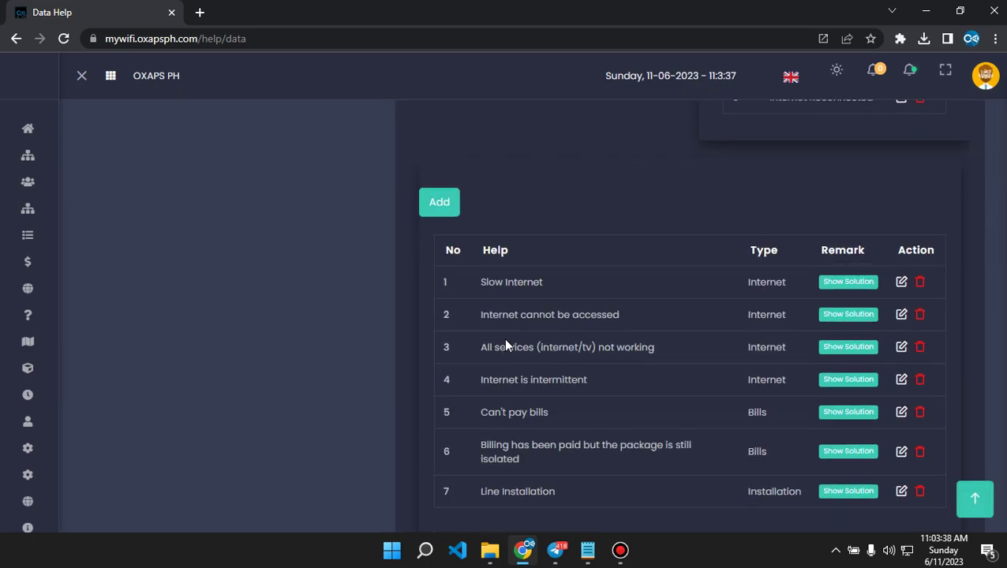
{"action": "scroll", "coordinate": [572, 398], "scroll_direction": "up", "scroll_amount": 3}
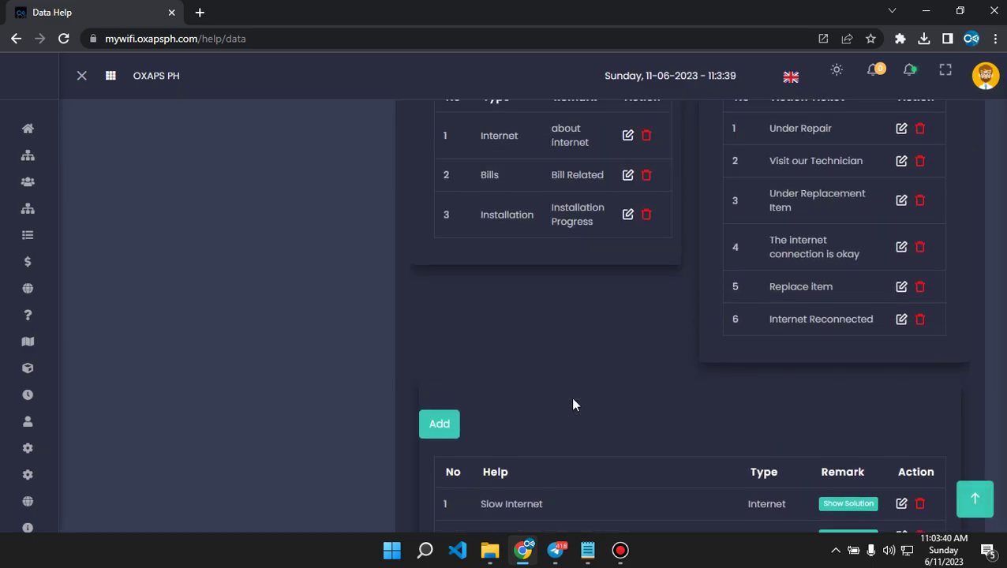
{"action": "scroll", "coordinate": [573, 405], "scroll_direction": "up", "scroll_amount": 2}
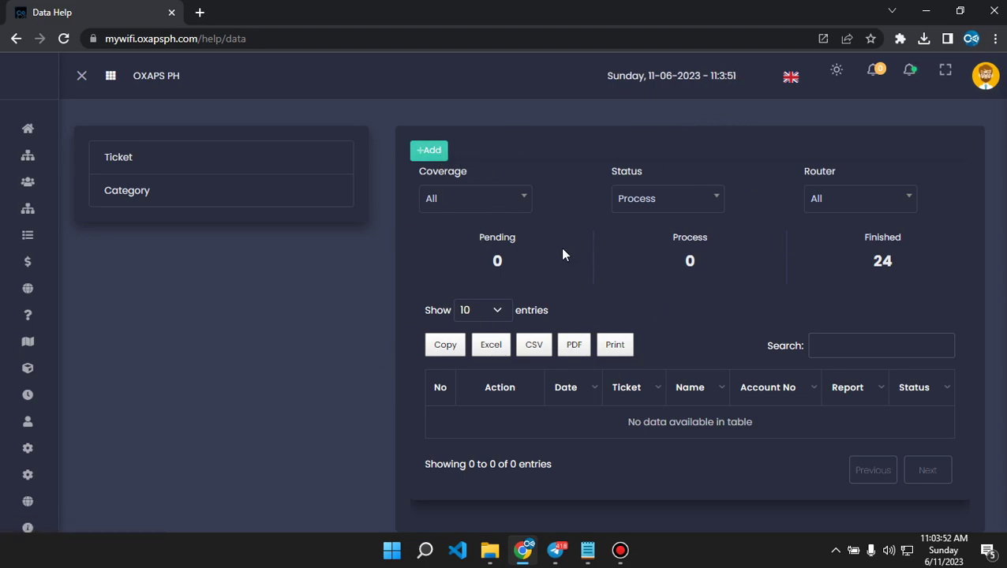
Open a Chrome Incognito window at mywifi.oxapsph.com, resized to sit beside the Help page.
{"action": "left_click", "coordinate": [995, 39]}
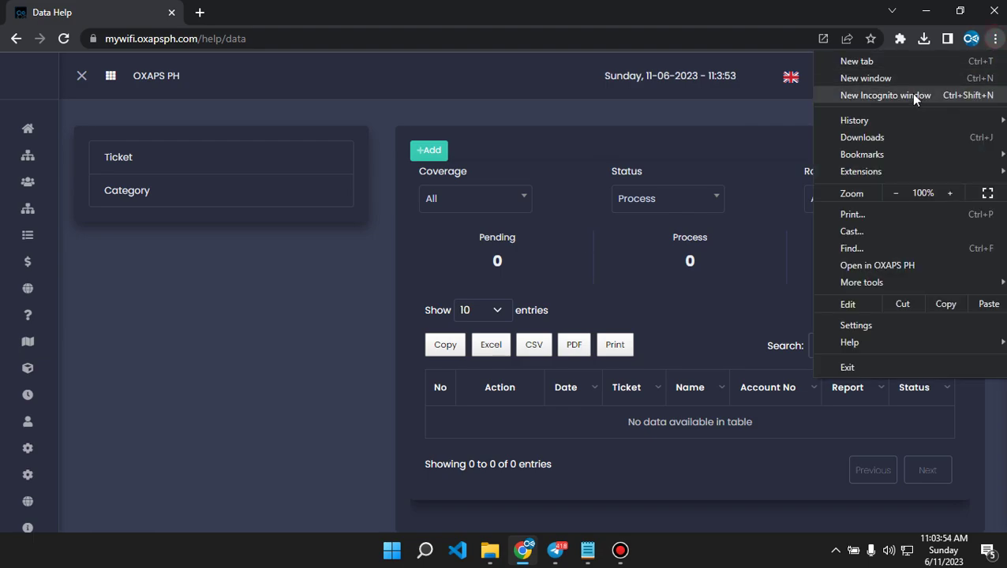
{"action": "left_click", "coordinate": [908, 94]}
{"action": "type", "text": "mt"}
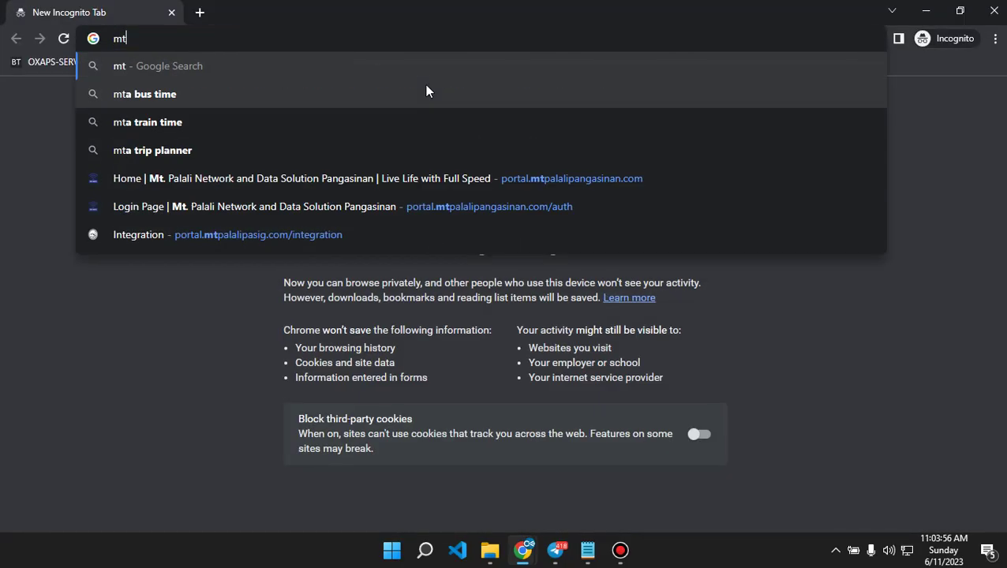
{"action": "key", "text": "BackSpace"}
{"action": "type", "text": "y"}
{"action": "key", "text": "Return"}
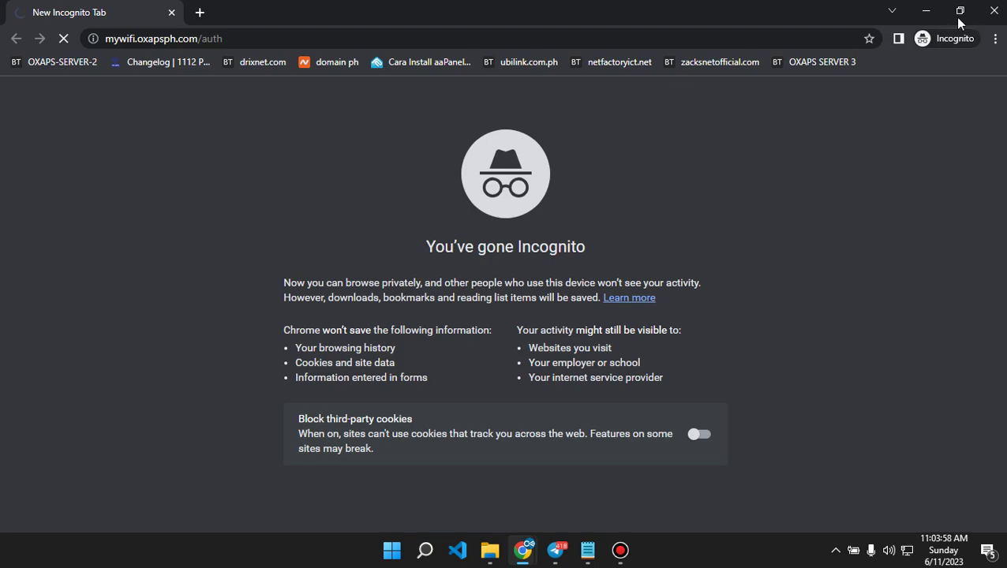
{"action": "left_click", "coordinate": [961, 12]}
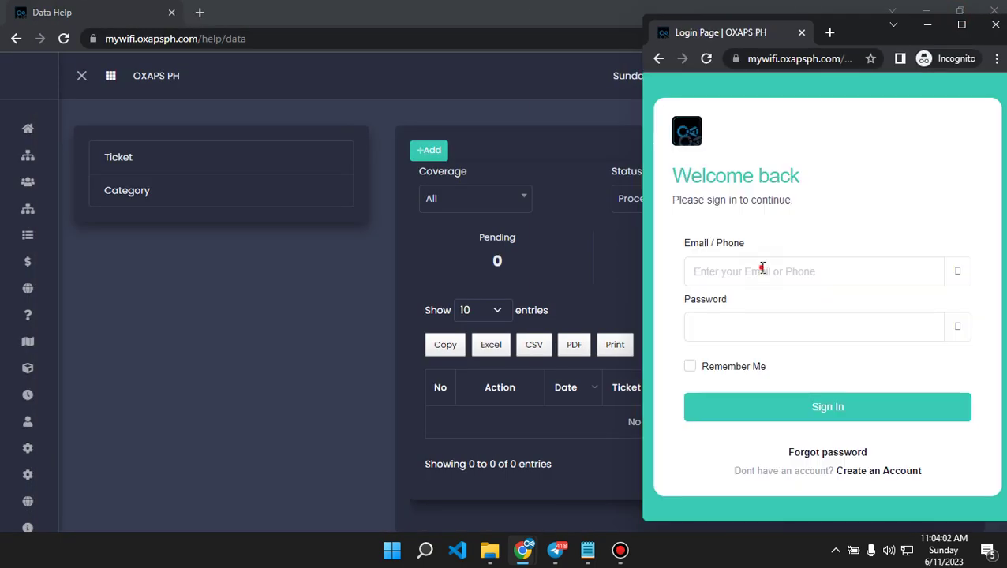
Sign in as admin with the saved e-mail and the account password, dismissing the welcome message.
{"action": "left_click", "coordinate": [762, 269]}
{"action": "left_click", "coordinate": [826, 311]}
{"action": "left_click", "coordinate": [785, 330]}
{"action": "type", "text": "•••••"}
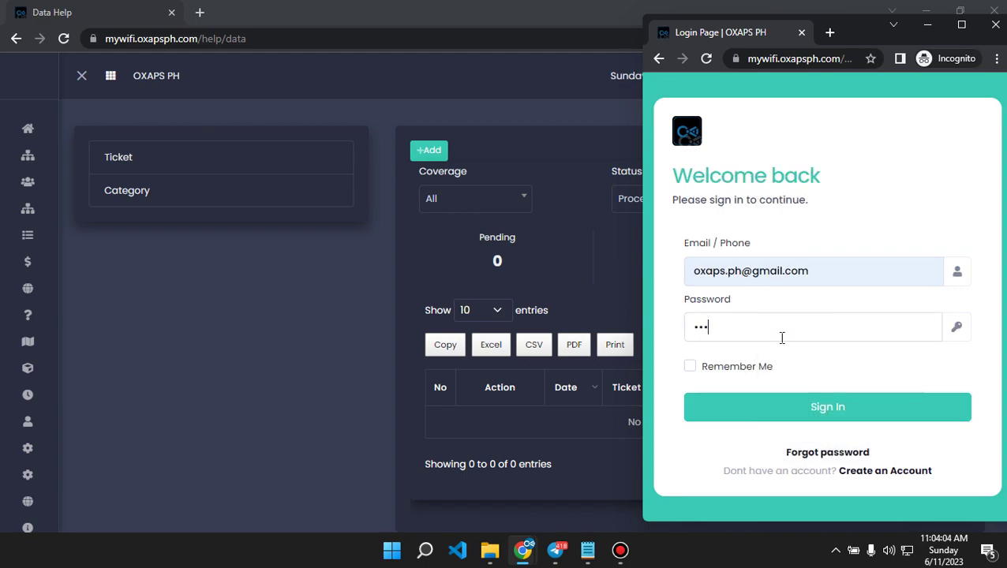
{"action": "double_click", "coordinate": [702, 371]}
{"action": "left_click", "coordinate": [809, 408]}
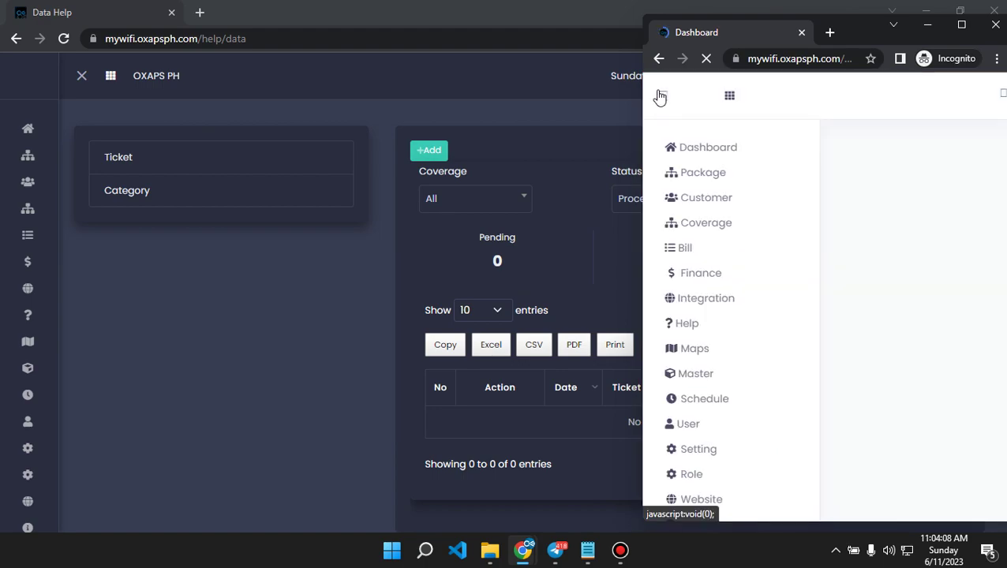
{"action": "left_click", "coordinate": [828, 353]}
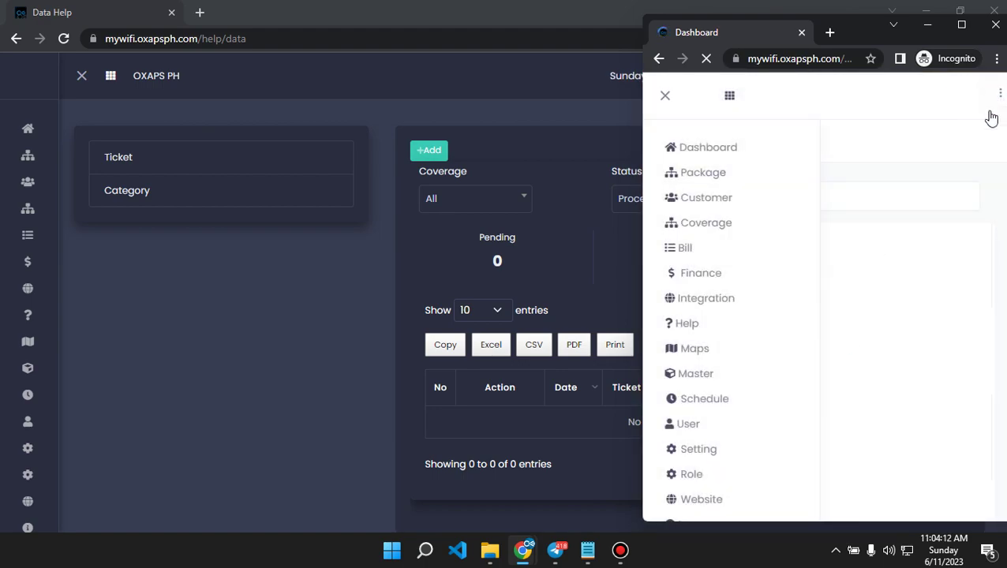
Sign out of the admin account from the header's account options.
{"action": "left_click", "coordinate": [679, 106]}
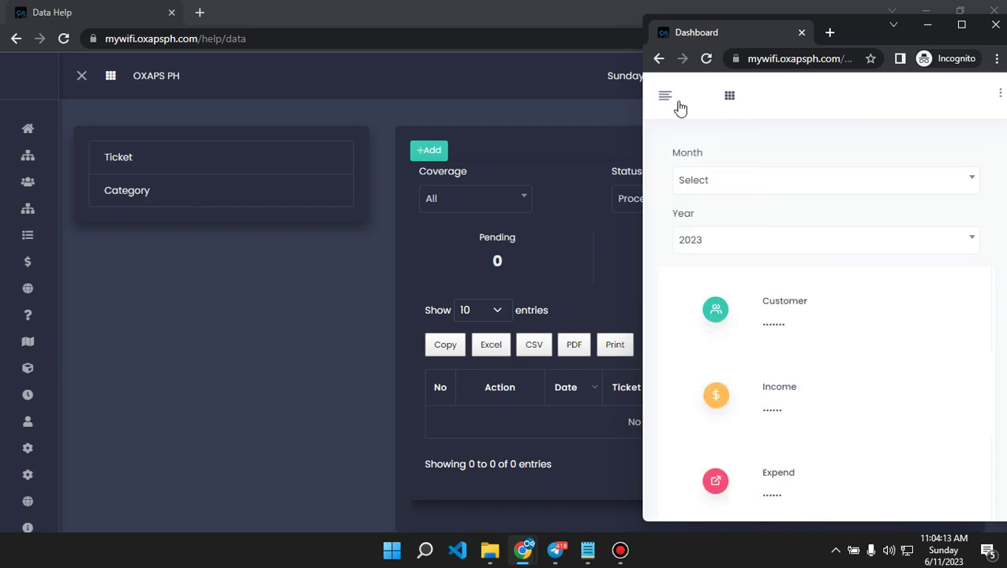
{"action": "left_click", "coordinate": [997, 97]}
{"action": "left_click", "coordinate": [791, 142]}
{"action": "left_click", "coordinate": [692, 267]}
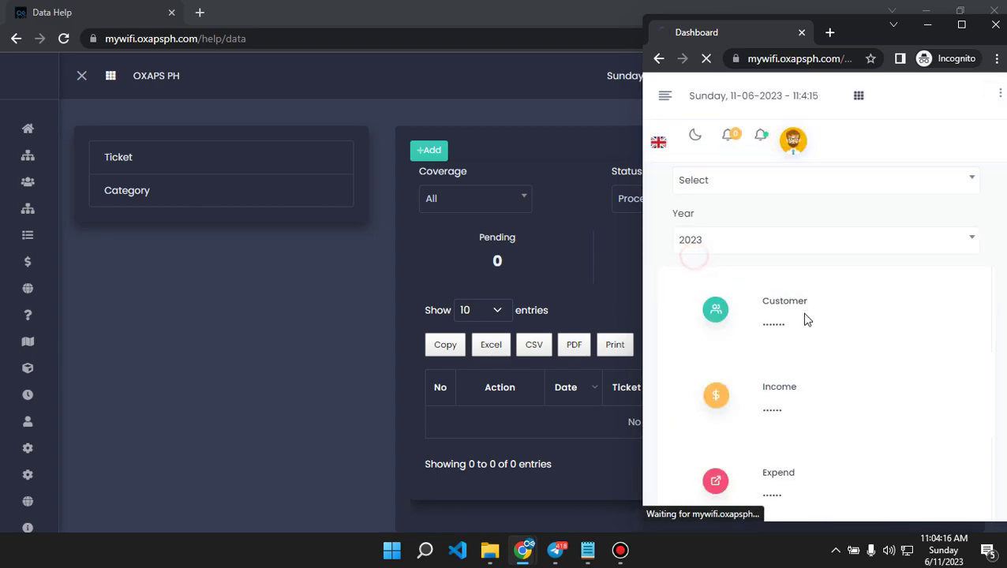
Enter the saved customer phone number in the Email/Phone field.
{"action": "left_click", "coordinate": [724, 270]}
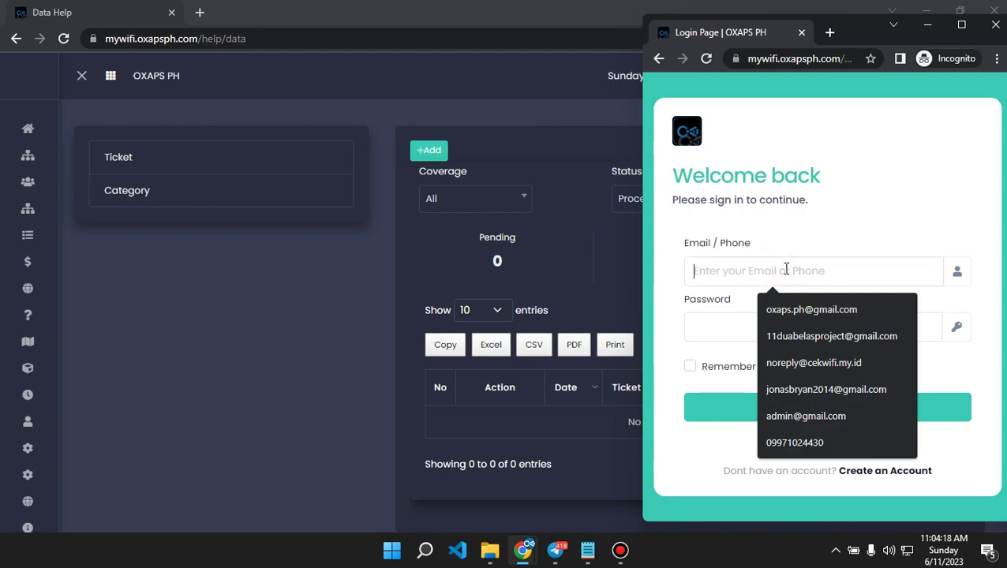
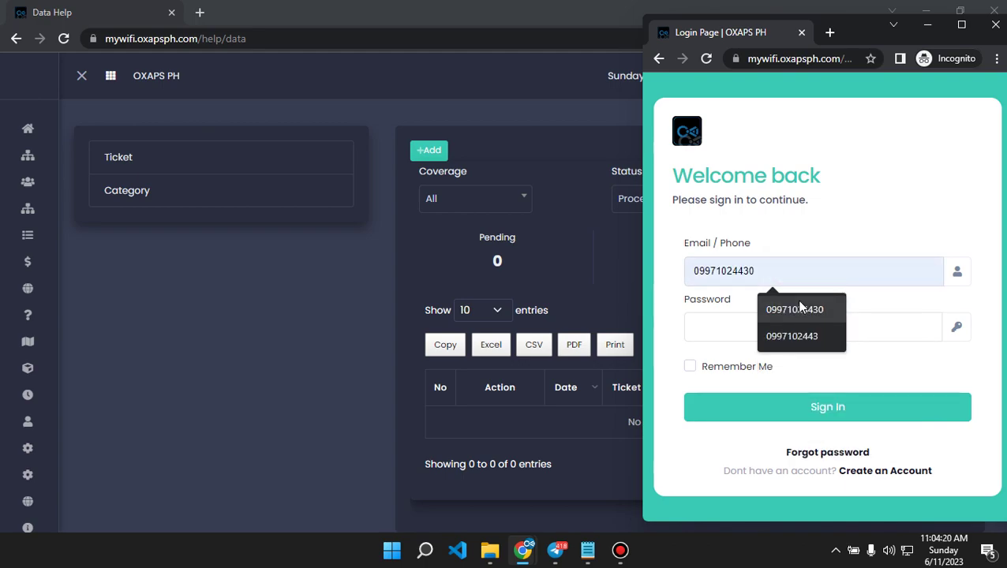
{"action": "left_click", "coordinate": [794, 310]}
{"action": "left_click", "coordinate": [737, 332]}
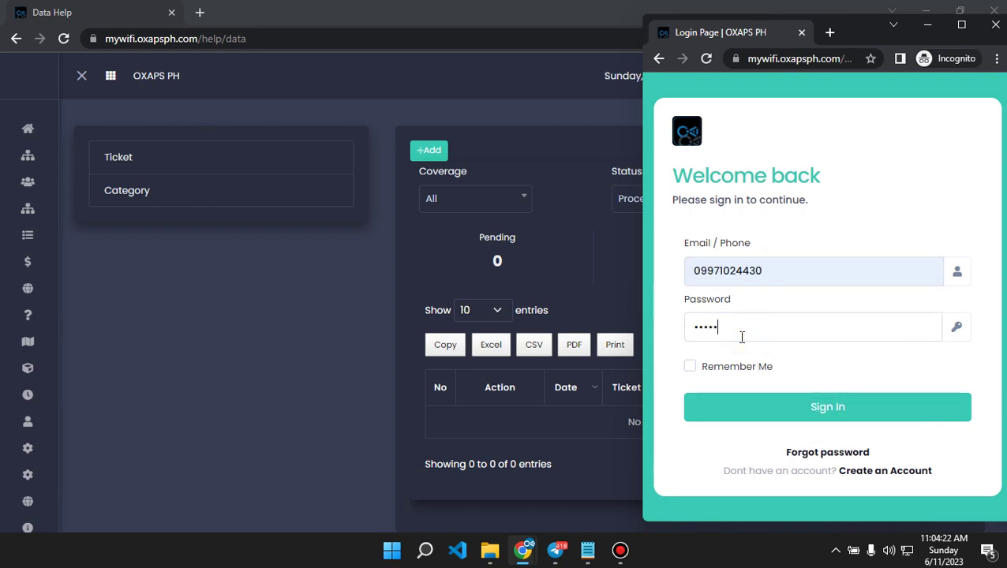
Sign in as the customer and go to the Open Ticket page from the navigation drawer.
{"action": "key", "text": "Return"}
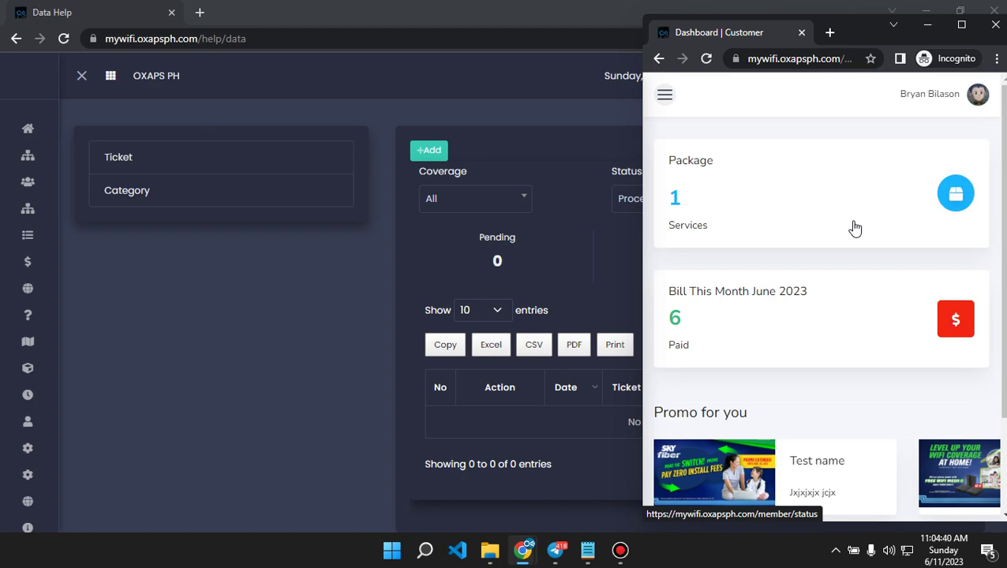
{"action": "left_click", "coordinate": [664, 95]}
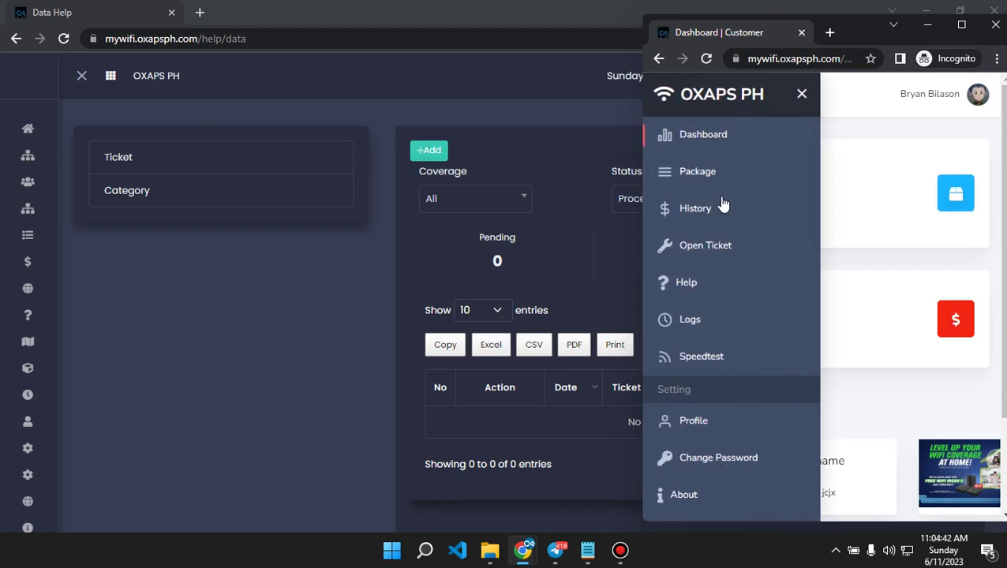
{"action": "left_click", "coordinate": [714, 249]}
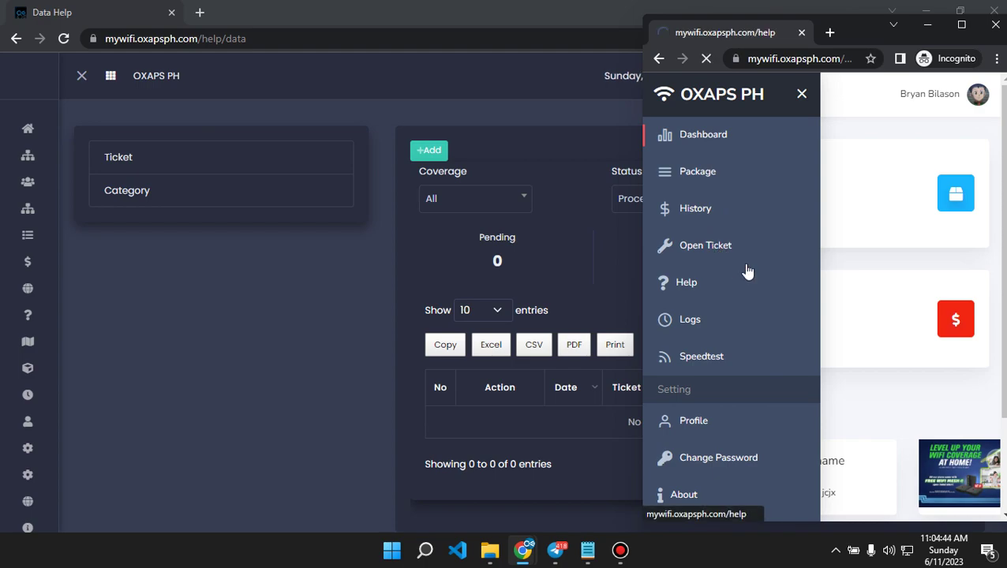
{"action": "left_click_drag", "start_coordinate": [698, 278], "coordinate": [678, 278]}
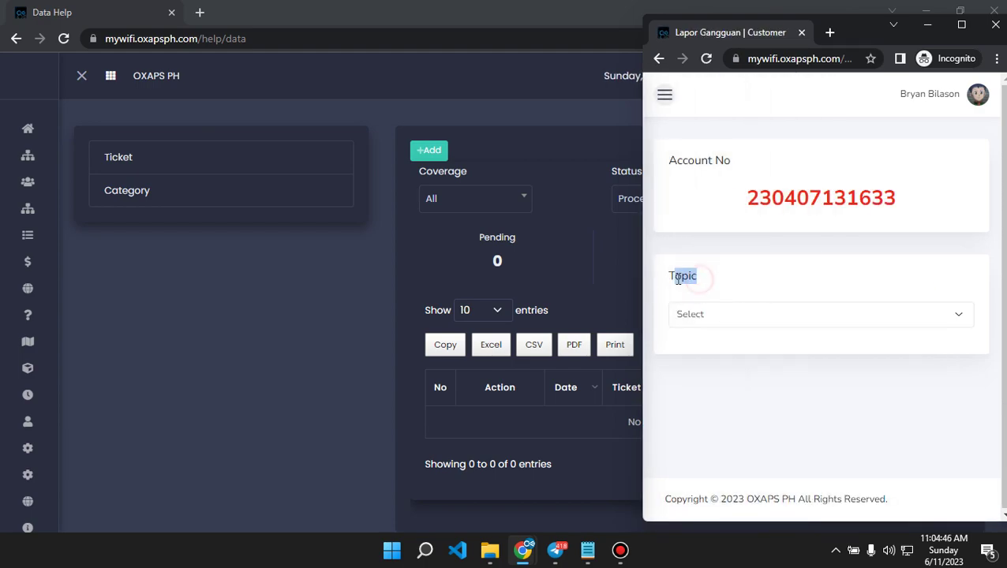
Show the admin help categories, then set the customer ticket's Topic to Internet.
{"action": "left_click", "coordinate": [134, 191]}
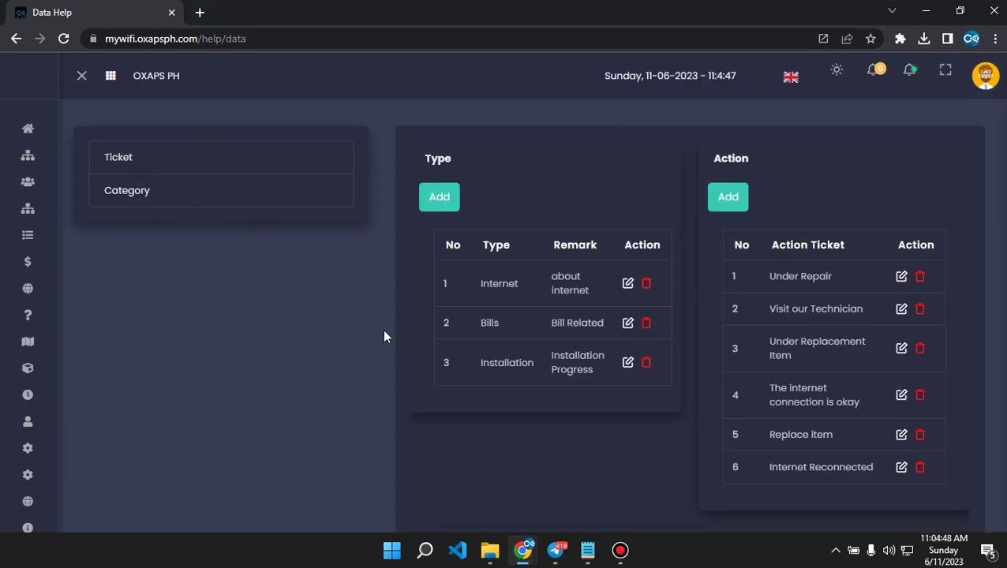
{"action": "mouse_move", "coordinate": [523, 550]}
{"action": "left_click", "coordinate": [603, 506]}
{"action": "left_click", "coordinate": [704, 314]}
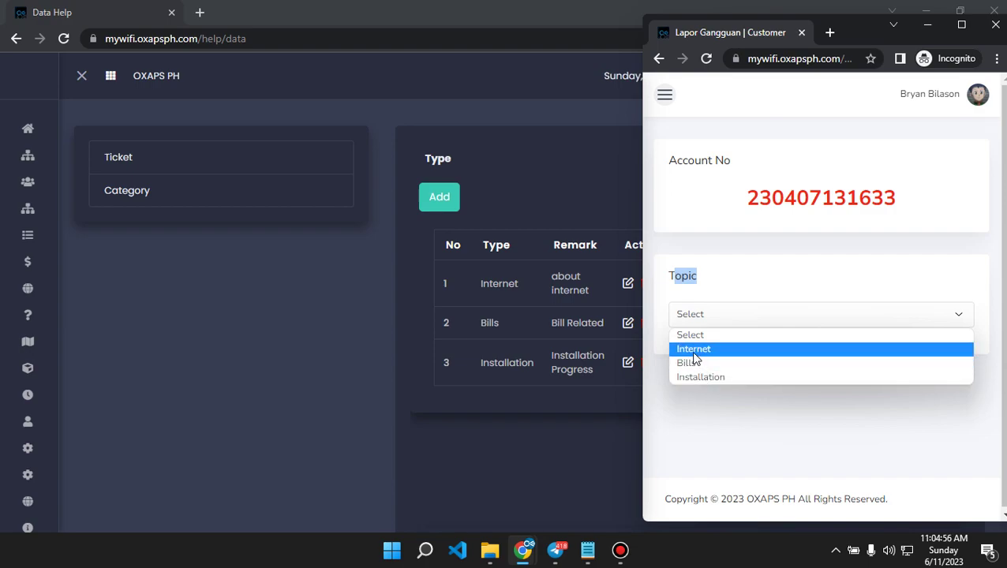
{"action": "left_click", "coordinate": [691, 352]}
{"action": "scroll", "coordinate": [762, 377], "scroll_direction": "down", "scroll_amount": 1}
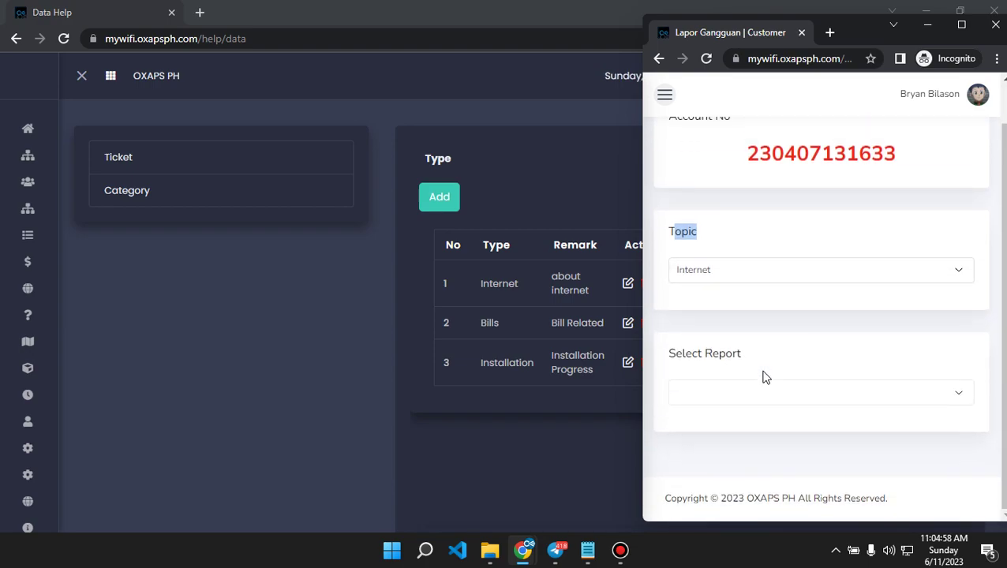
Choose Slow Internet as the Internet report type, checking against the admin Help page.
{"action": "left_click", "coordinate": [726, 393]}
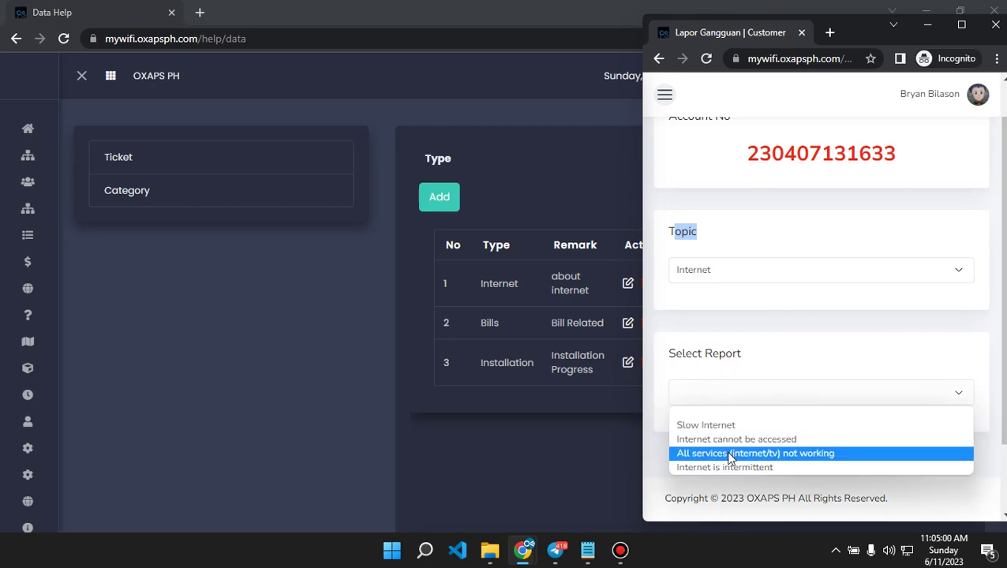
{"action": "left_click", "coordinate": [480, 470]}
{"action": "scroll", "coordinate": [552, 404], "scroll_direction": "down", "scroll_amount": 5}
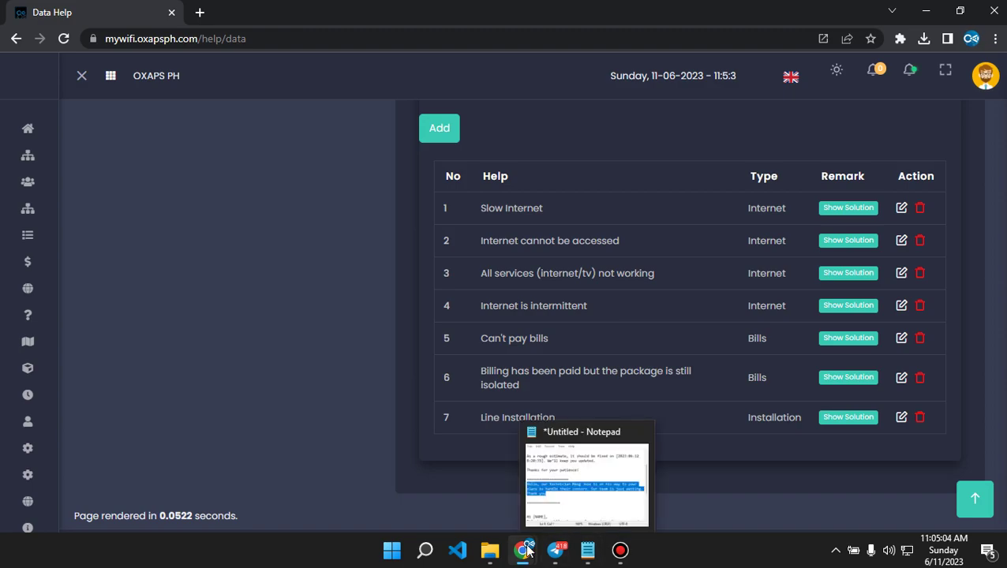
{"action": "left_click", "coordinate": [608, 483]}
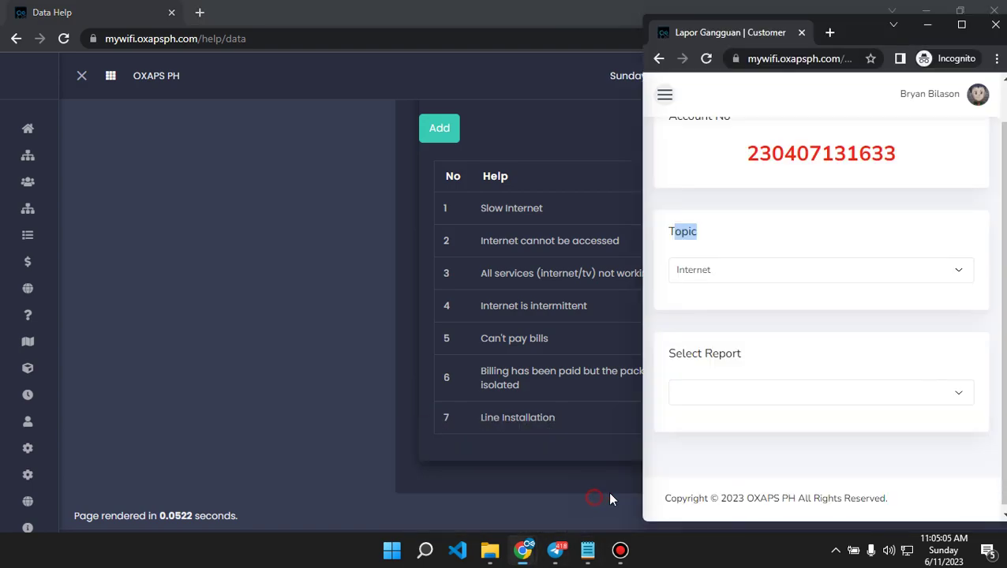
{"action": "left_click", "coordinate": [703, 399]}
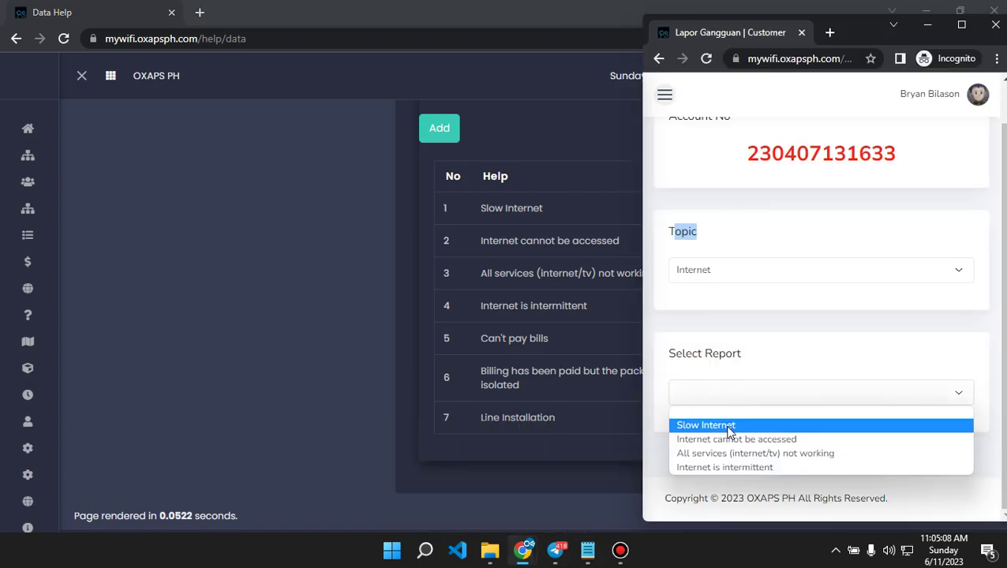
{"action": "left_click", "coordinate": [727, 430]}
{"action": "scroll", "coordinate": [825, 339], "scroll_direction": "down", "scroll_amount": 5}
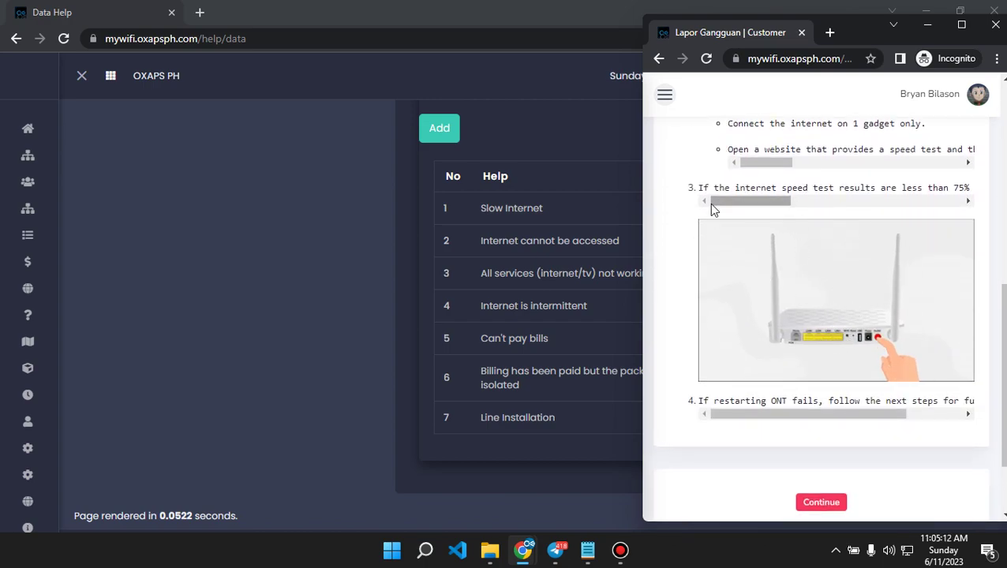
{"action": "scroll", "coordinate": [705, 214], "scroll_direction": "up", "scroll_amount": 1}
{"action": "scroll", "coordinate": [704, 215], "scroll_direction": "up", "scroll_amount": 1}
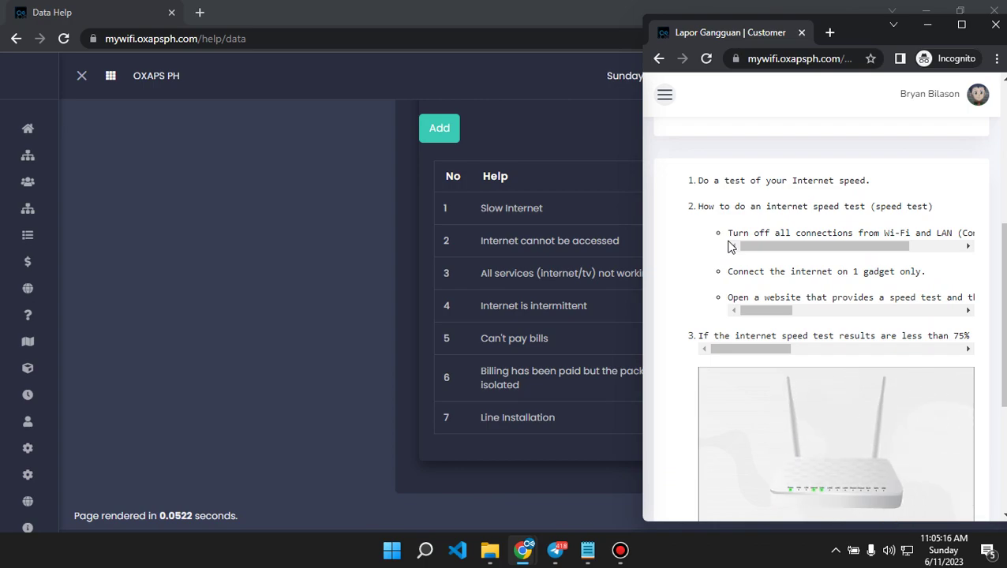
{"action": "left_click", "coordinate": [566, 211]}
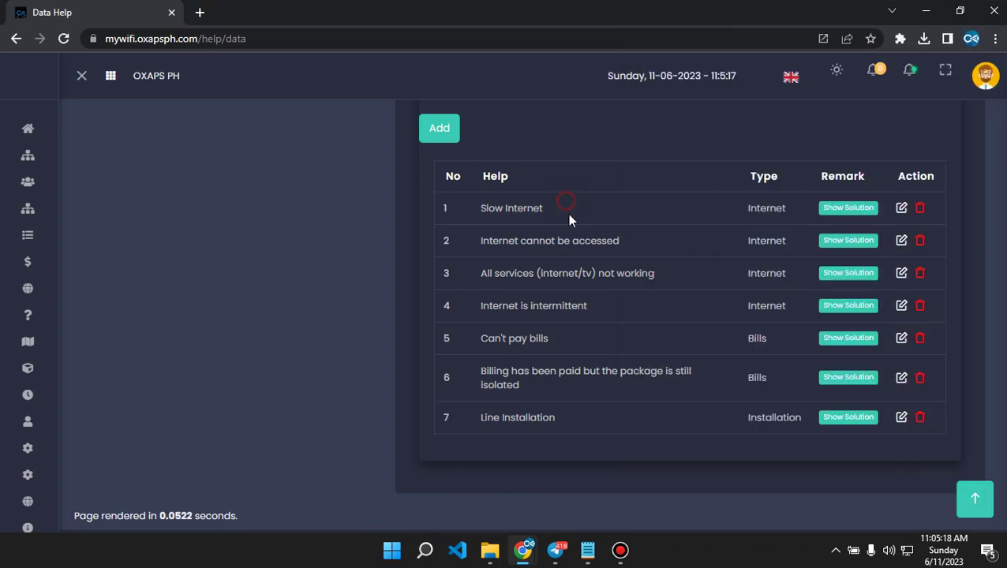
{"action": "left_click", "coordinate": [850, 212]}
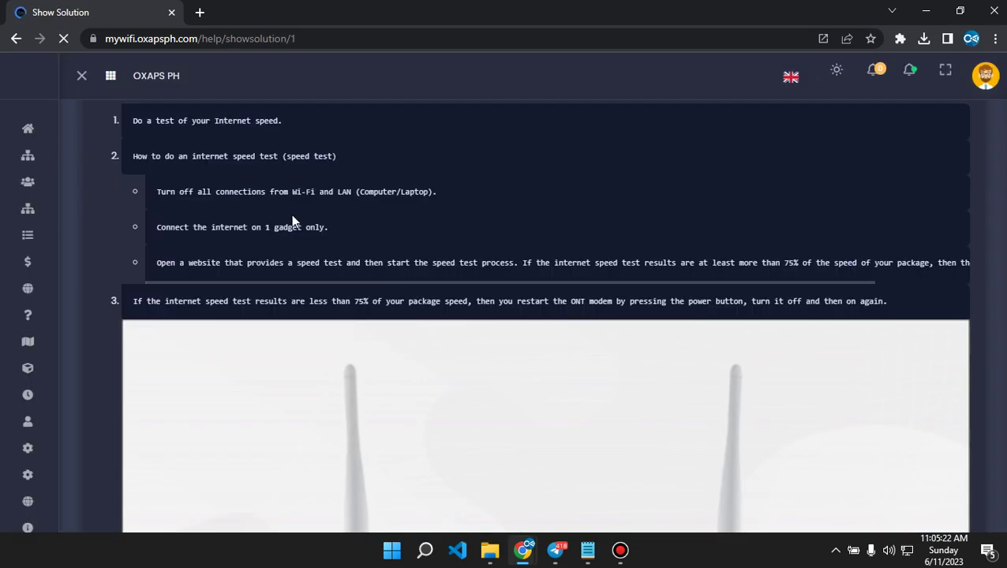
{"action": "scroll", "coordinate": [598, 331], "scroll_direction": "down", "scroll_amount": 3}
{"action": "scroll", "coordinate": [557, 374], "scroll_direction": "down", "scroll_amount": 3}
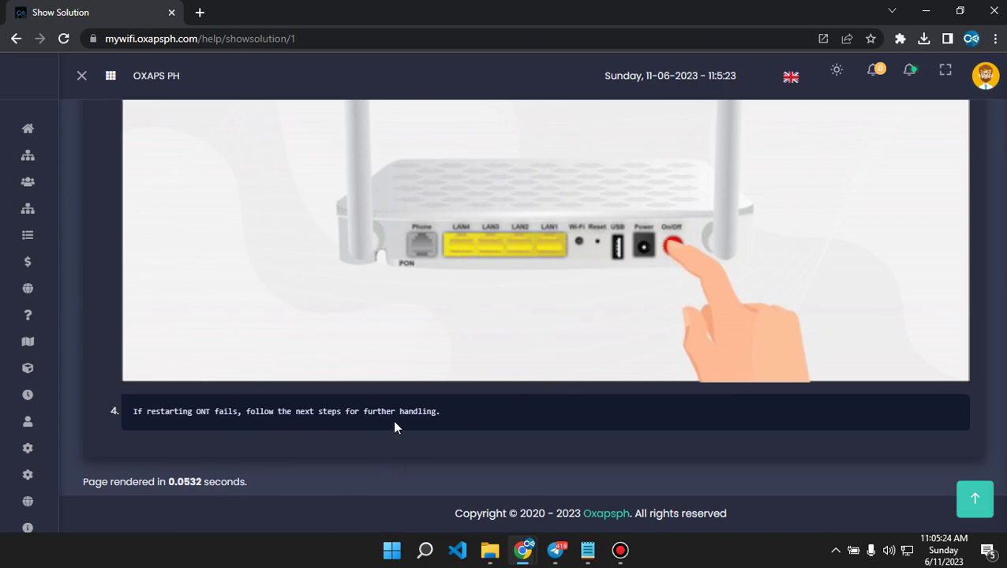
{"action": "scroll", "coordinate": [479, 286], "scroll_direction": "up", "scroll_amount": 6}
{"action": "key", "text": "alt+Left"}
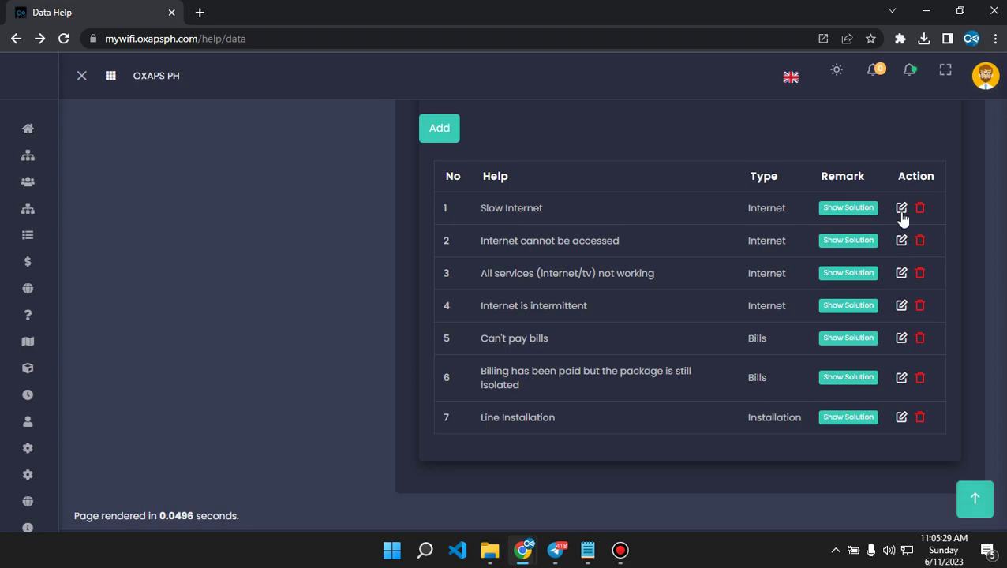
{"action": "left_click", "coordinate": [901, 211]}
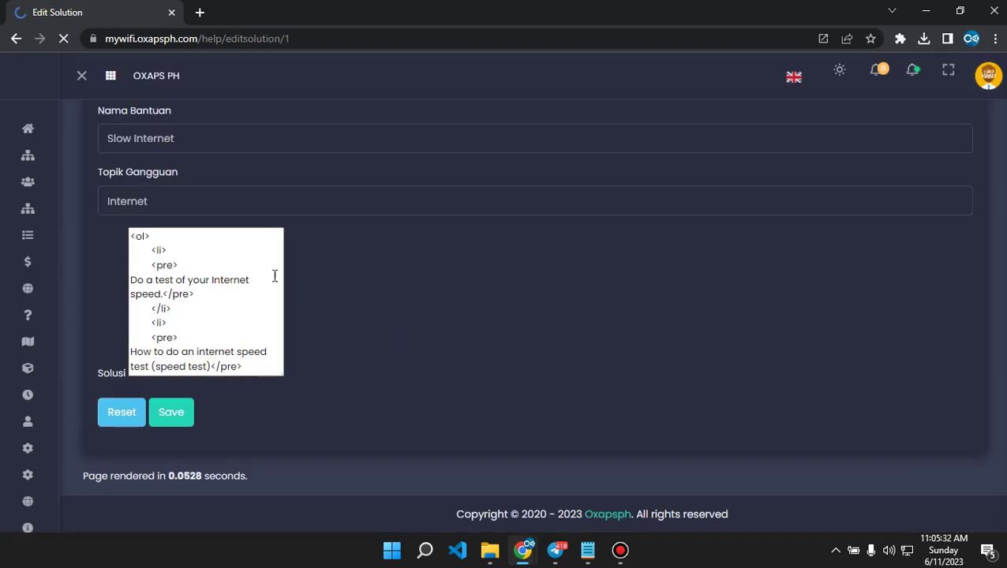
{"action": "scroll", "coordinate": [456, 337], "scroll_direction": "down", "scroll_amount": 2}
{"action": "scroll", "coordinate": [457, 337], "scroll_direction": "up", "scroll_amount": 2}
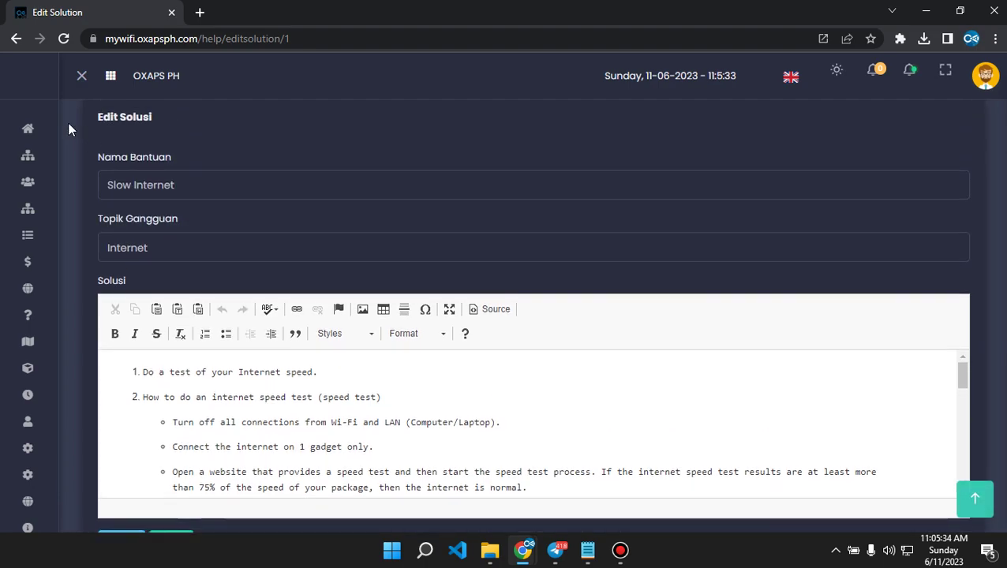
{"action": "key", "text": "F5"}
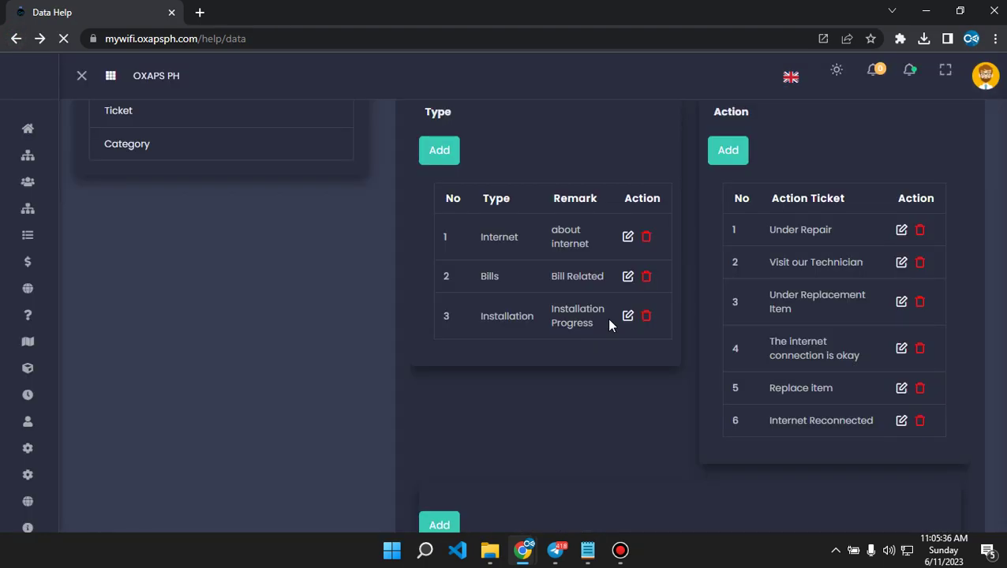
{"action": "mouse_move", "coordinate": [524, 550]}
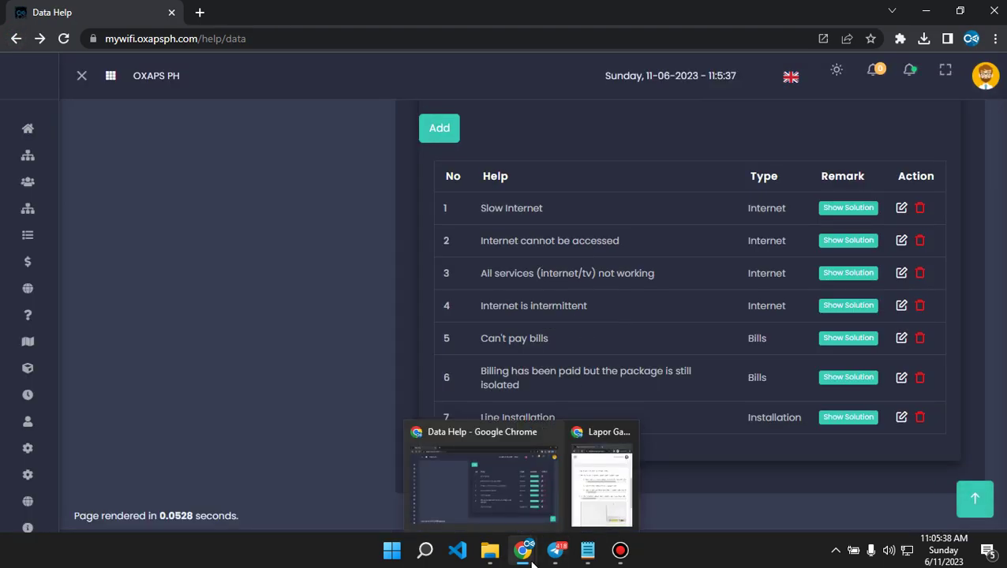
Review the four Slow Internet troubleshooting steps and continue to the report details form.
{"action": "left_click", "coordinate": [600, 473]}
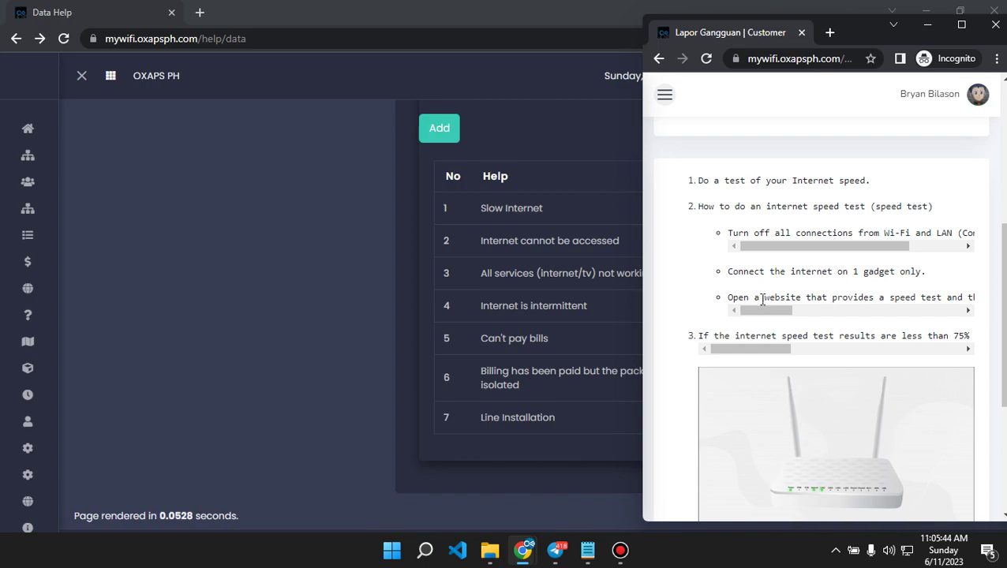
{"action": "left_click_drag", "start_coordinate": [756, 310], "coordinate": [882, 332]}
{"action": "mouse_move", "coordinate": [767, 352]}
{"action": "left_mouse_down"}
{"action": "mouse_move", "coordinate": [850, 353]}
{"action": "mouse_move", "coordinate": [782, 352]}
{"action": "left_mouse_up"}
{"action": "scroll", "coordinate": [692, 289], "scroll_direction": "up", "scroll_amount": 1}
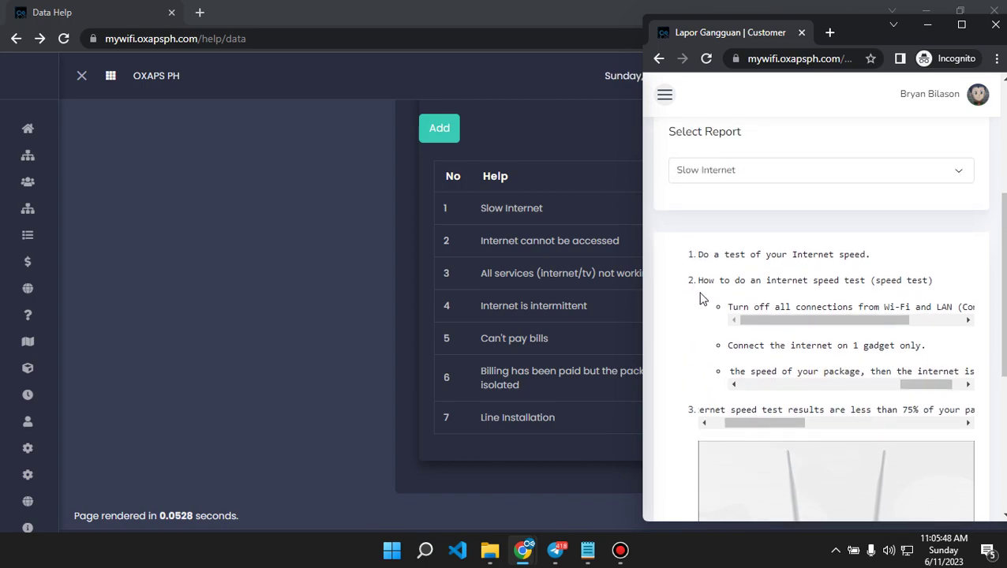
{"action": "scroll", "coordinate": [725, 314], "scroll_direction": "down", "scroll_amount": 3}
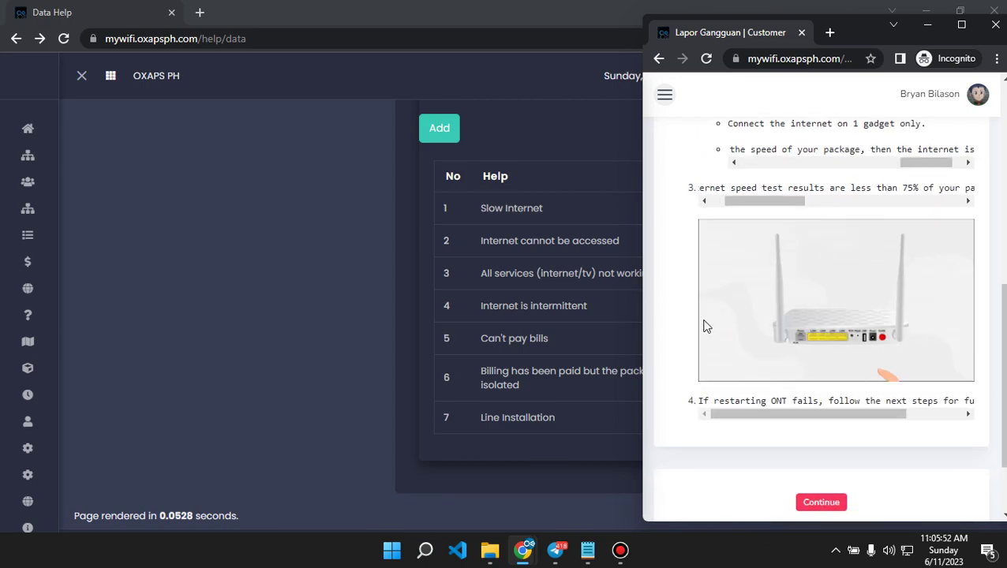
{"action": "scroll", "coordinate": [667, 340], "scroll_direction": "down", "scroll_amount": 2}
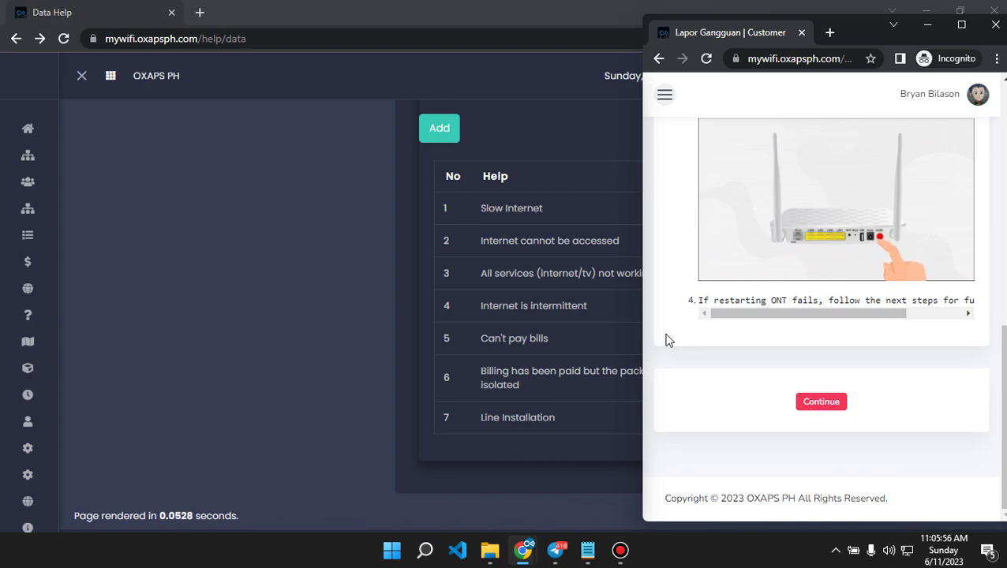
{"action": "left_click", "coordinate": [822, 405]}
Enter 'intermittent internet' as the Information, fixing the misspelling with the spelling suggestion.
{"action": "scroll", "coordinate": [755, 331], "scroll_direction": "up", "scroll_amount": 5}
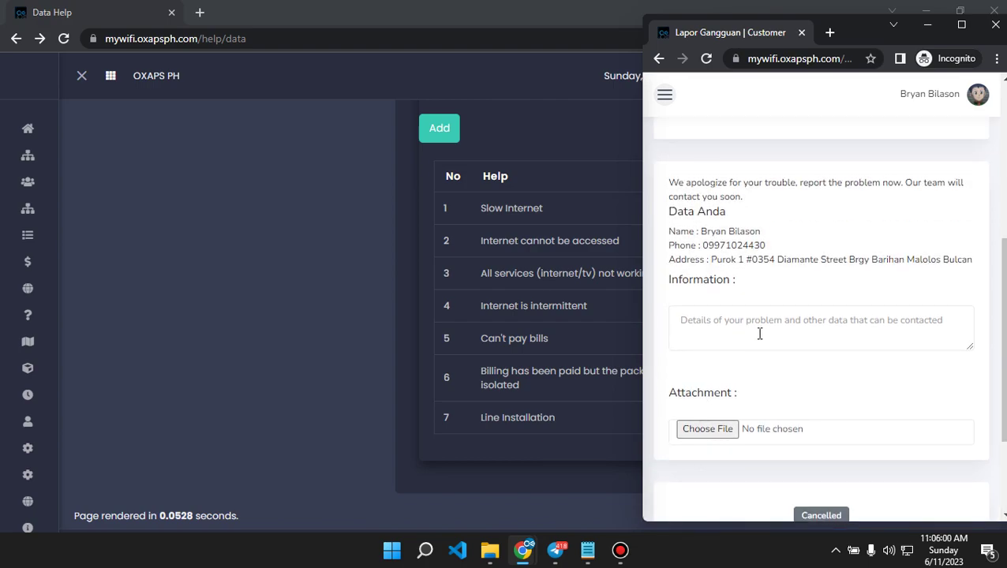
{"action": "scroll", "coordinate": [779, 345], "scroll_direction": "down", "scroll_amount": 4}
{"action": "type", "text": "slow inter"}
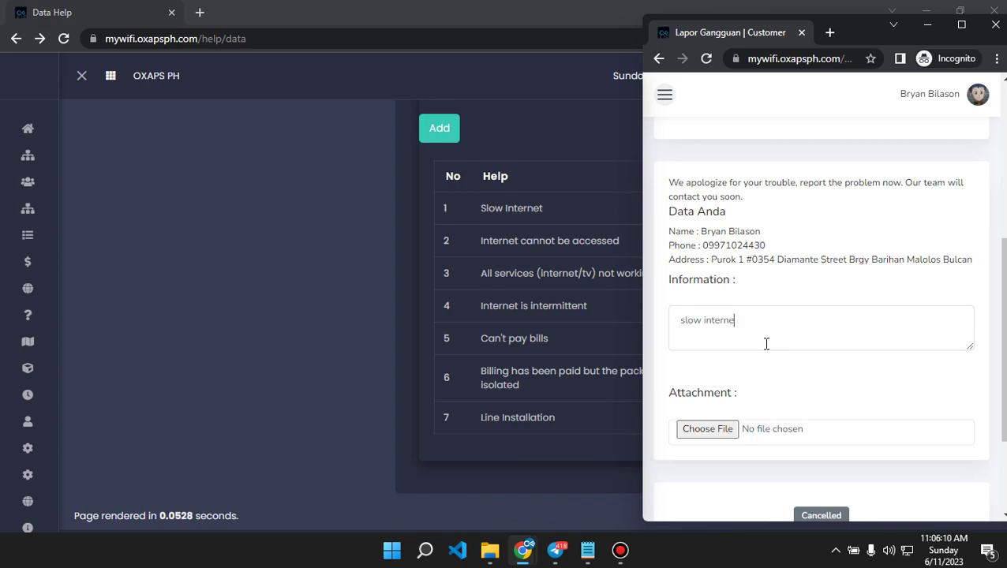
{"action": "key", "text": "ctrl+a"}
{"action": "key", "text": "BackSpace"}
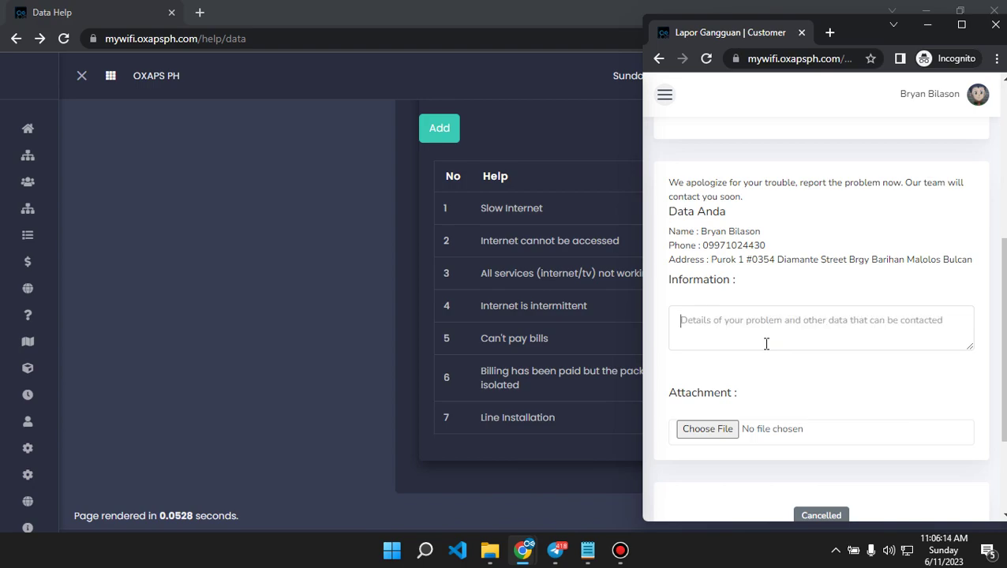
{"action": "type", "text": "no internet some"}
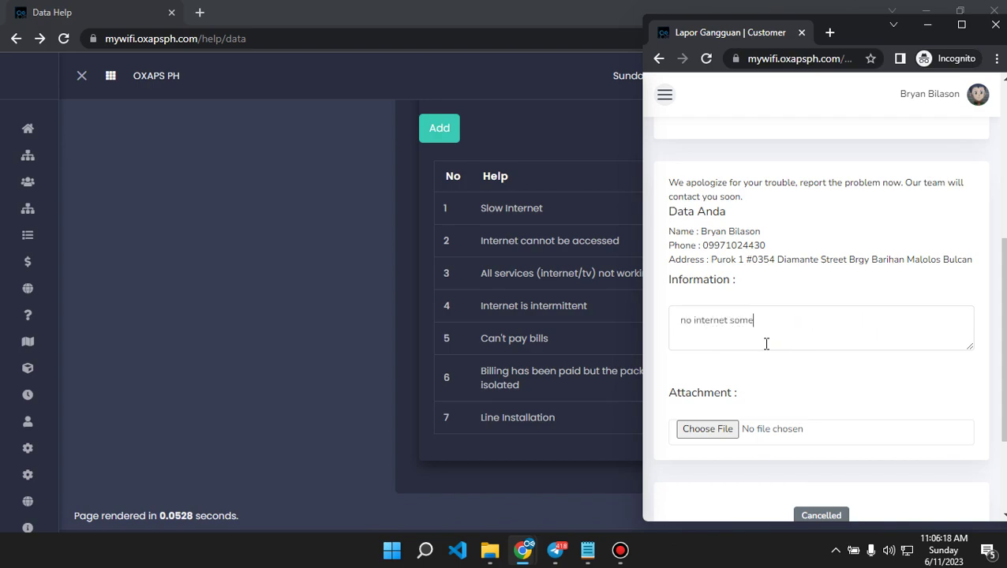
{"action": "key", "text": "BackSpace"}
{"action": "key", "text": "BackSpace"}
{"action": "key", "text": "BackSpace"}
{"action": "key", "text": "BackSpace"}
{"action": "key", "text": "BackSpace"}
{"action": "key", "text": "BackSpace"}
{"action": "key", "text": "BackSpace"}
{"action": "key", "text": "BackSpace"}
{"action": "key", "text": "BackSpace"}
{"action": "key", "text": "BackSpace"}
{"action": "key", "text": "BackSpace"}
{"action": "key", "text": "BackSpace"}
{"action": "key", "text": "BackSpace"}
{"action": "key", "text": "BackSpace"}
{"action": "type", "text": "internittne"}
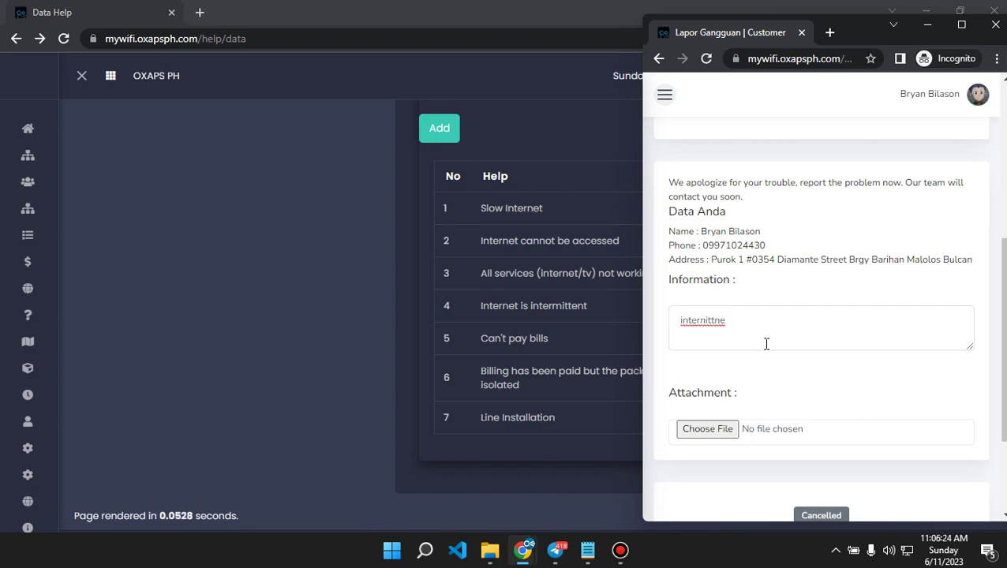
{"action": "type", "text": " tt int"}
{"action": "right_click", "coordinate": [694, 317]}
{"action": "left_click", "coordinate": [758, 131]}
{"action": "scroll", "coordinate": [787, 328], "scroll_direction": "down", "scroll_amount": 2}
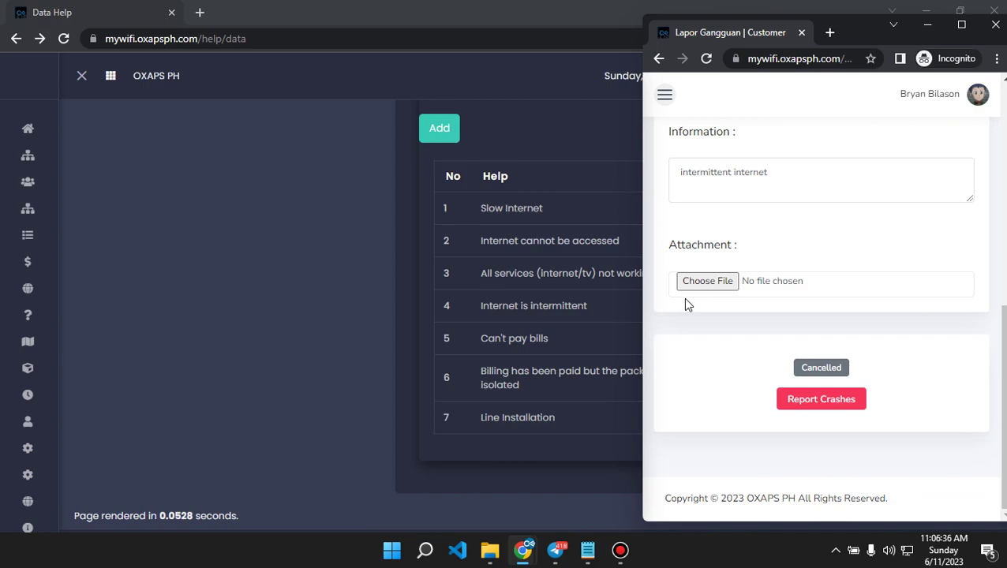
Attach IMG_20221103_191240_438.jpg from the Downloads folder to the report.
{"action": "left_click", "coordinate": [703, 284]}
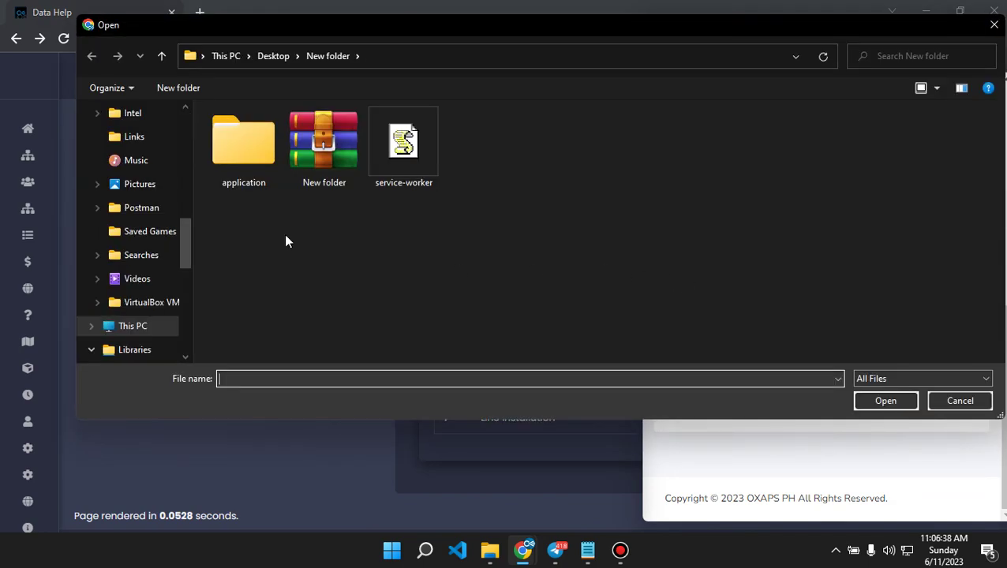
{"action": "scroll", "coordinate": [180, 229], "scroll_direction": "up", "scroll_amount": 2}
{"action": "scroll", "coordinate": [178, 249], "scroll_direction": "down", "scroll_amount": 2}
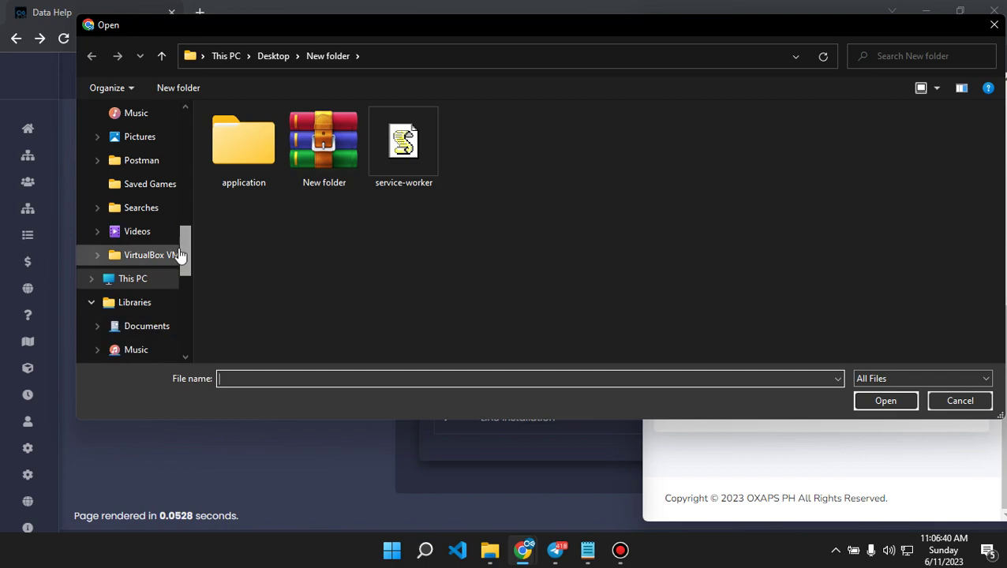
{"action": "left_click", "coordinate": [139, 138]}
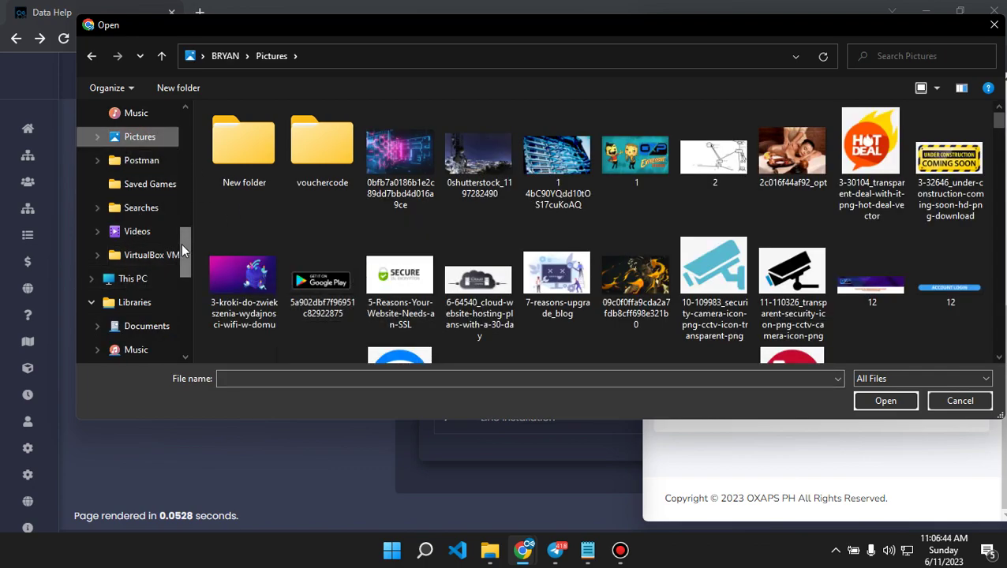
{"action": "left_click_drag", "start_coordinate": [181, 249], "coordinate": [171, 137]}
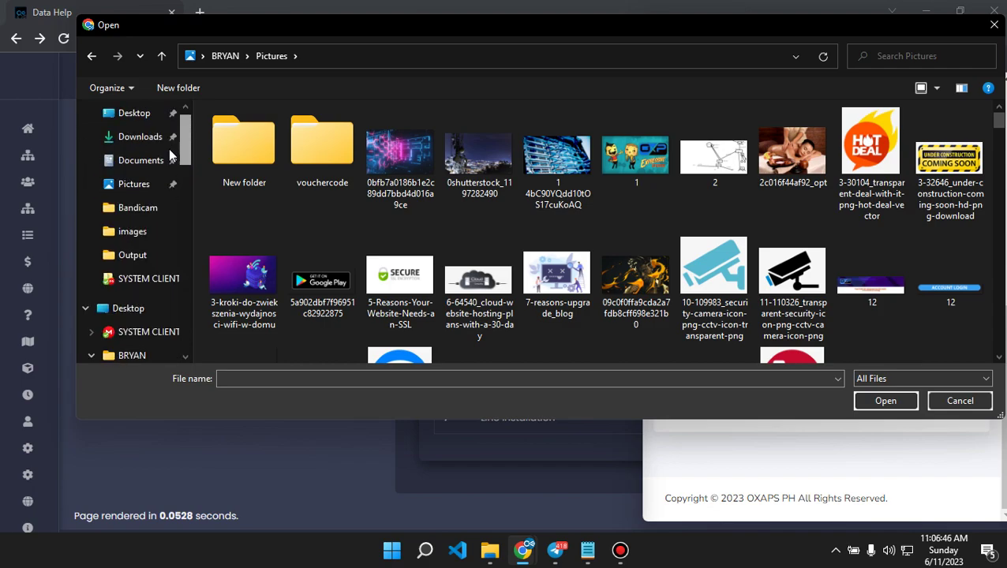
{"action": "left_click", "coordinate": [127, 137]}
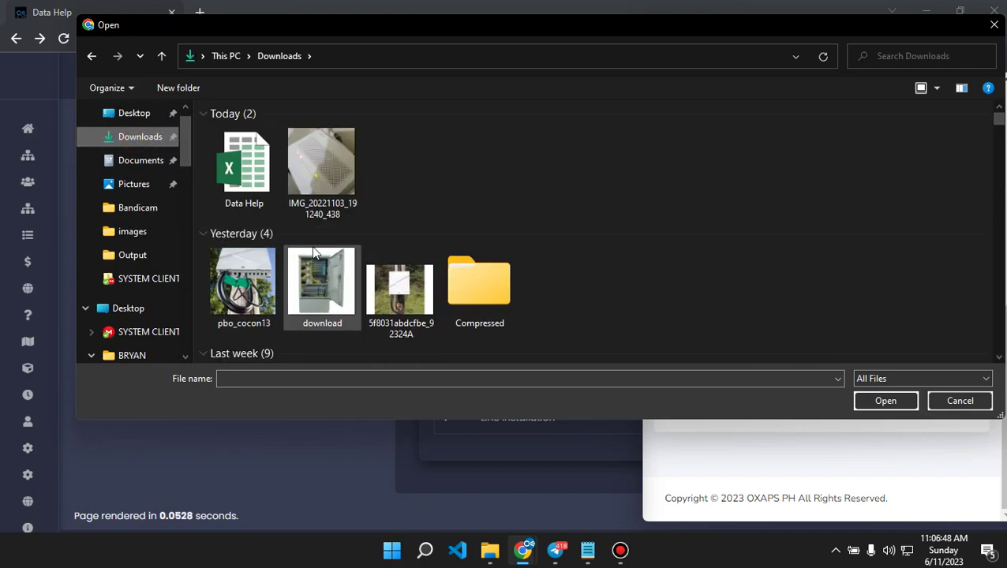
{"action": "double_click", "coordinate": [346, 211]}
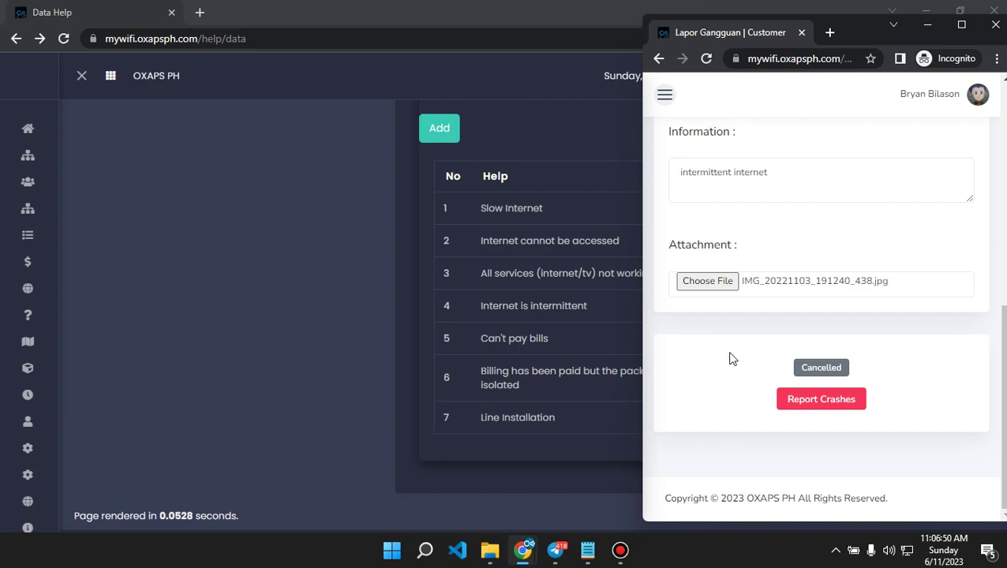
Submit the report, confirm the saved message, check the Telegram alert, and go to Integration.
{"action": "left_click", "coordinate": [823, 407]}
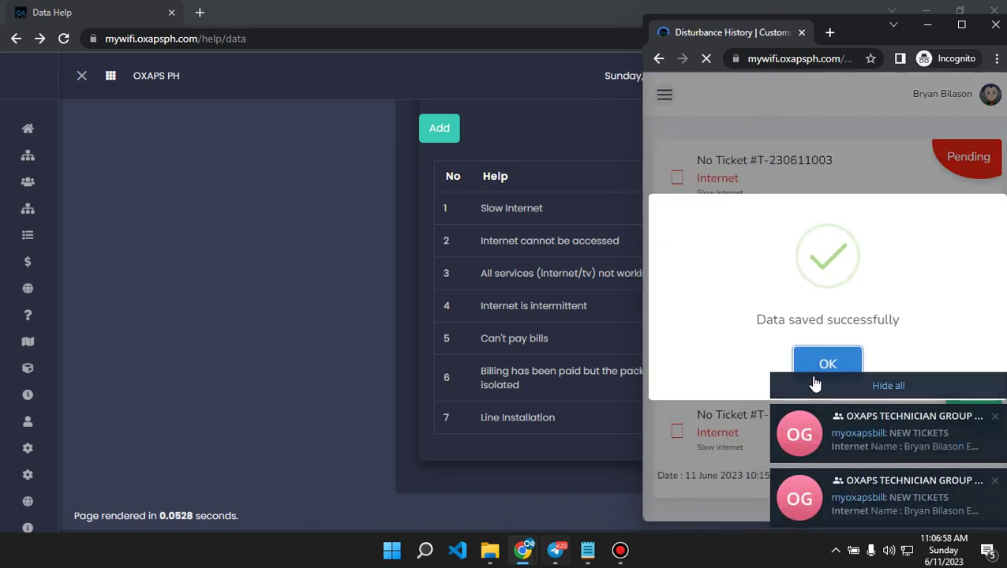
{"action": "left_click", "coordinate": [828, 364]}
{"action": "mouse_move", "coordinate": [566, 555]}
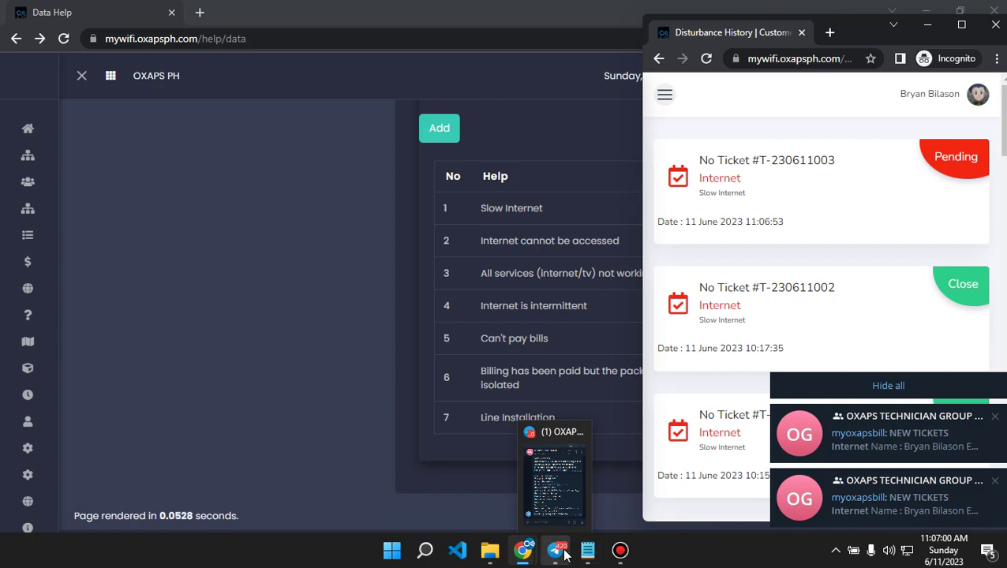
{"action": "left_click", "coordinate": [558, 494]}
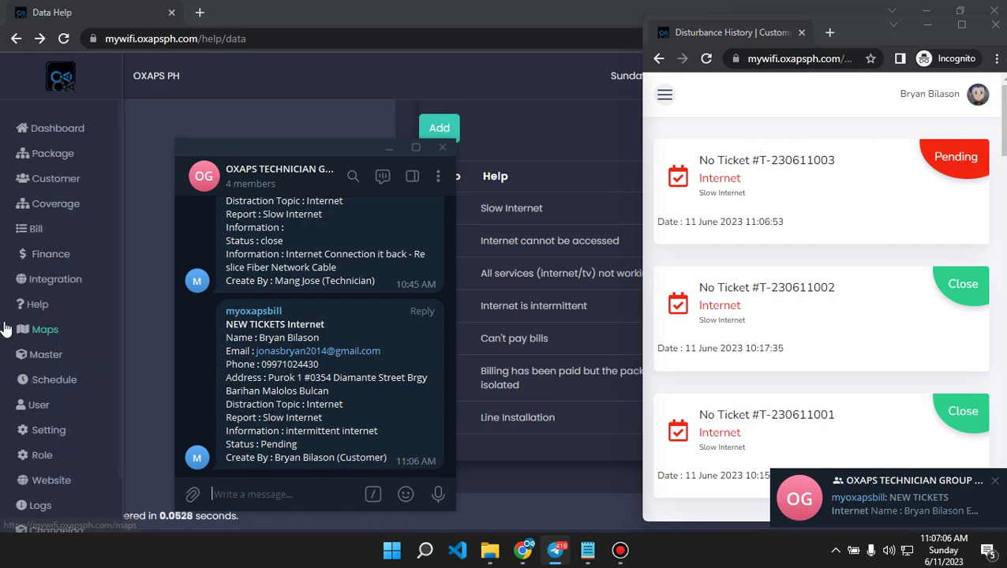
{"action": "left_click", "coordinate": [95, 290]}
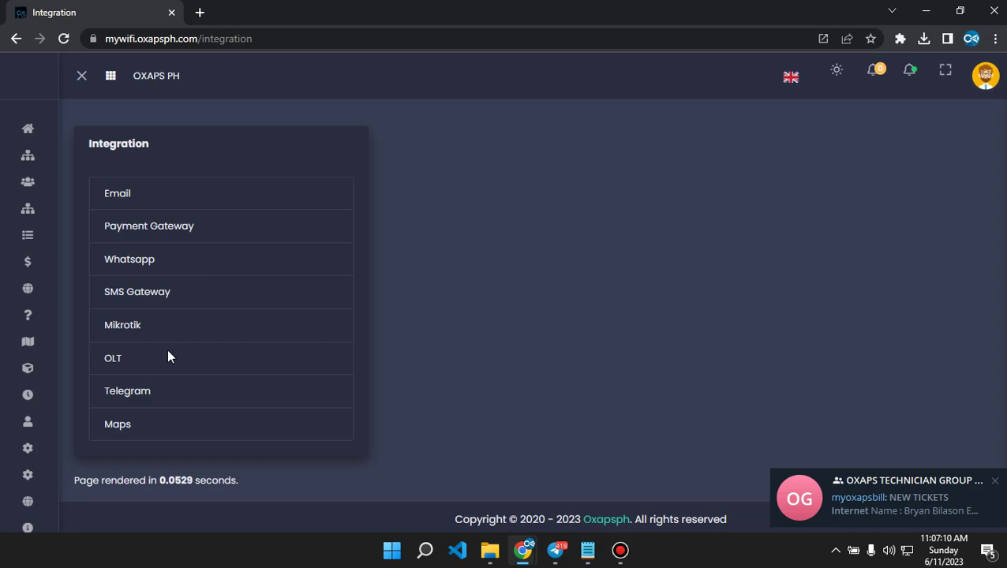
Inspect the Telegram integration's Technician Group ID, then go to the Data Help page.
{"action": "left_click", "coordinate": [136, 391]}
{"action": "scroll", "coordinate": [445, 405], "scroll_direction": "down", "scroll_amount": 3}
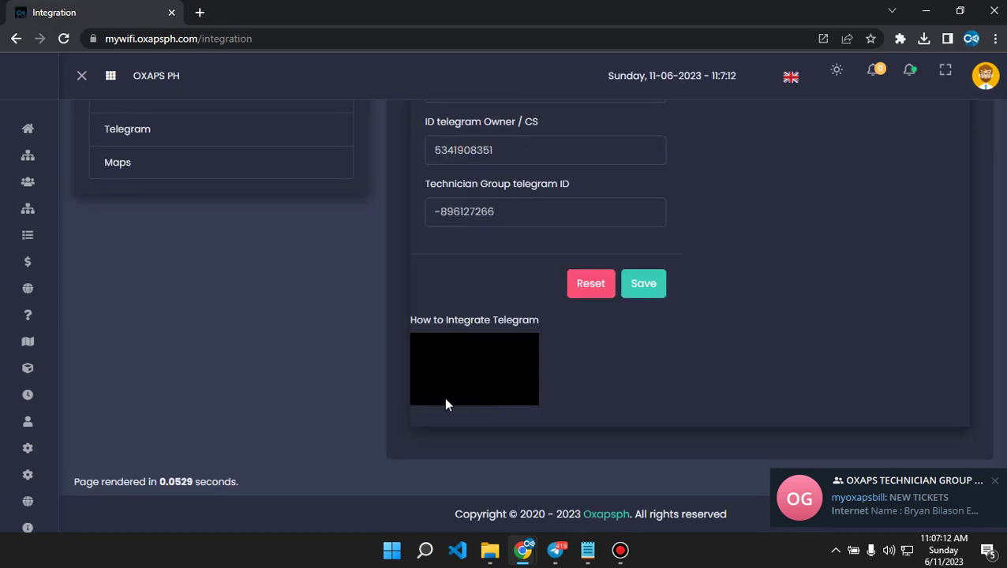
{"action": "scroll", "coordinate": [450, 385], "scroll_direction": "up", "scroll_amount": 2}
{"action": "scroll", "coordinate": [527, 290], "scroll_direction": "down", "scroll_amount": 1}
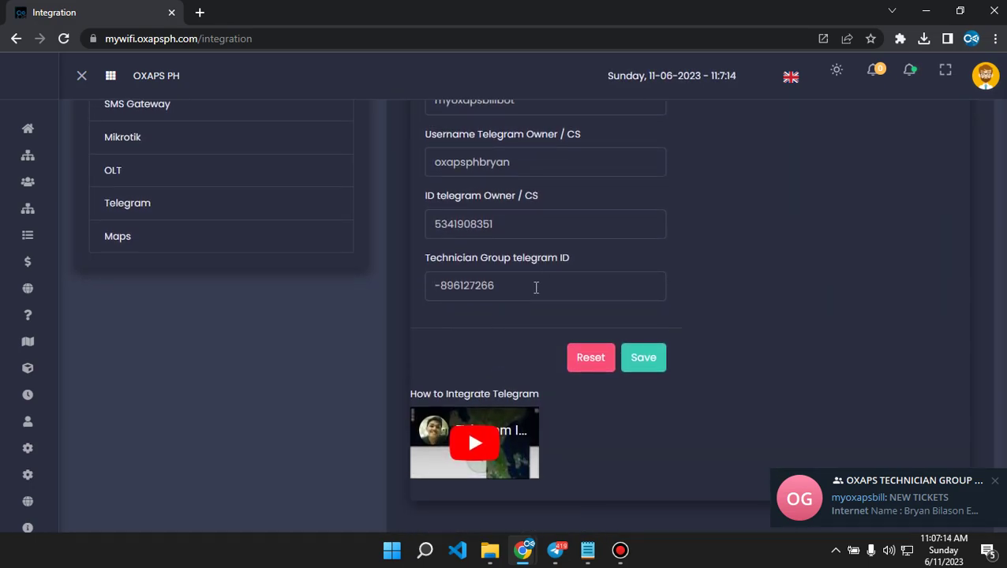
{"action": "left_click_drag", "start_coordinate": [587, 262], "coordinate": [431, 256]}
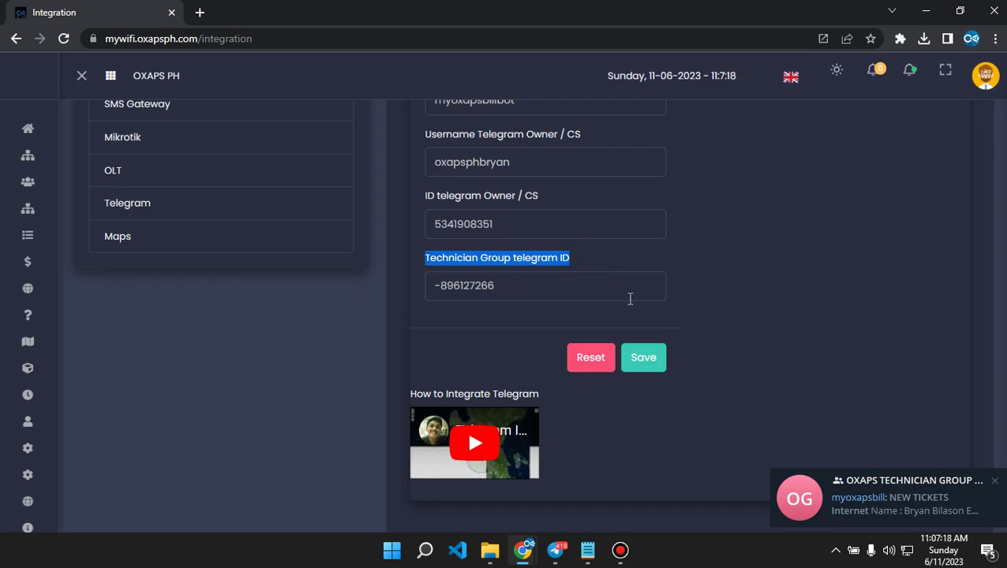
{"action": "mouse_move", "coordinate": [63, 207]}
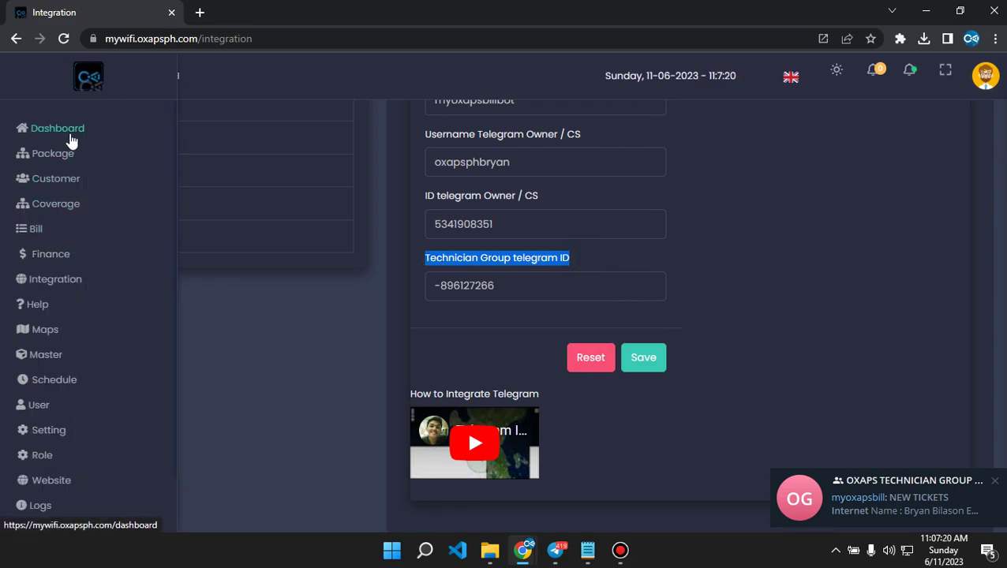
{"action": "left_click", "coordinate": [40, 302]}
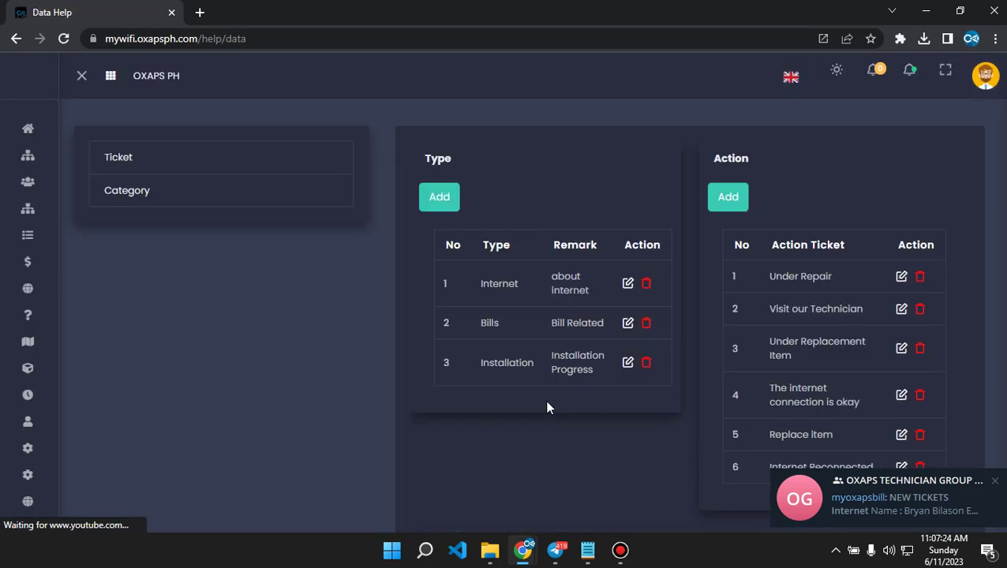
Filter the Ticket list to Pending status and open the pending Slow Internet ticket.
{"action": "left_click", "coordinate": [134, 164]}
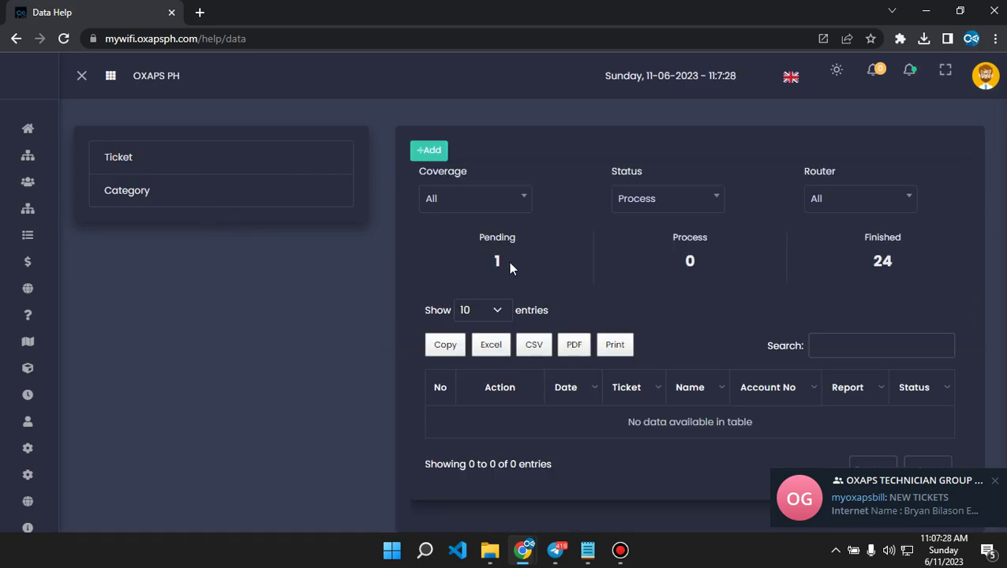
{"action": "left_click", "coordinate": [531, 273]}
{"action": "left_click", "coordinate": [650, 202]}
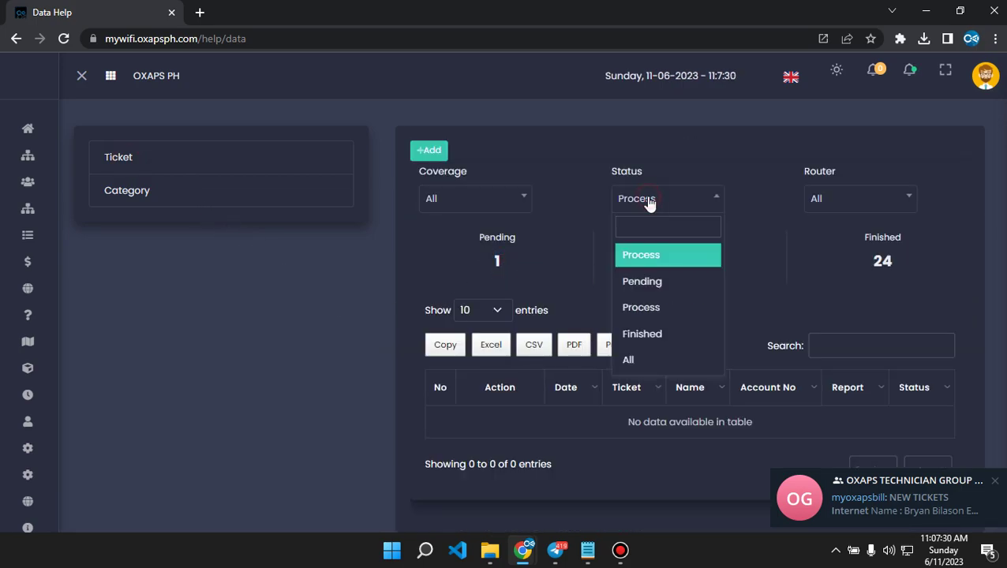
{"action": "left_click", "coordinate": [643, 282]}
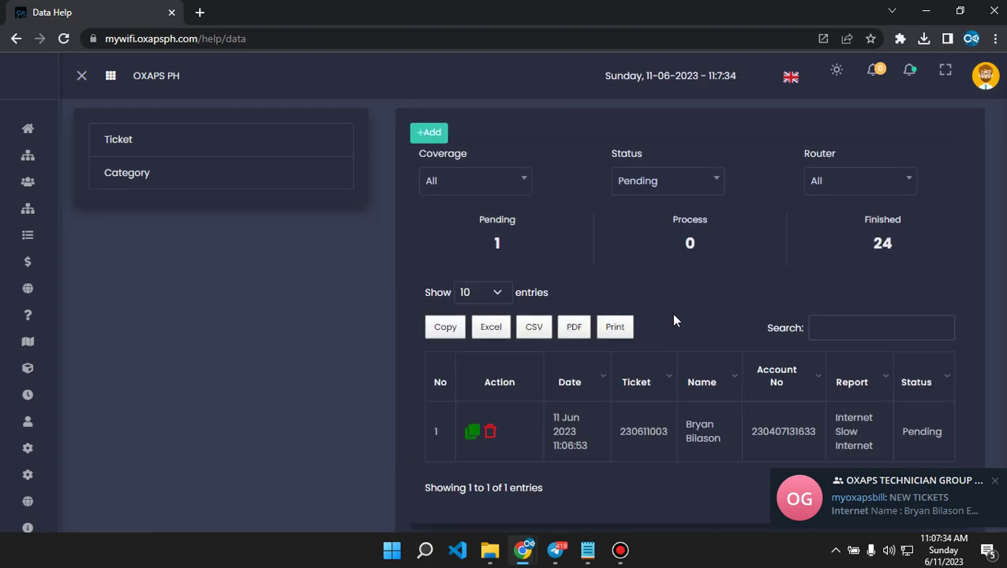
{"action": "scroll", "coordinate": [674, 319], "scroll_direction": "down", "scroll_amount": 3}
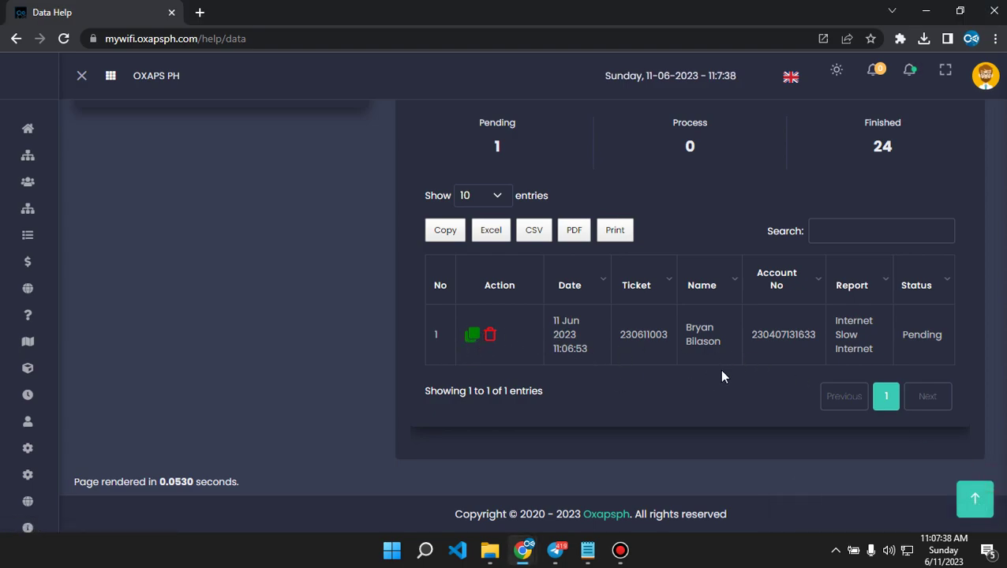
{"action": "left_click", "coordinate": [472, 338]}
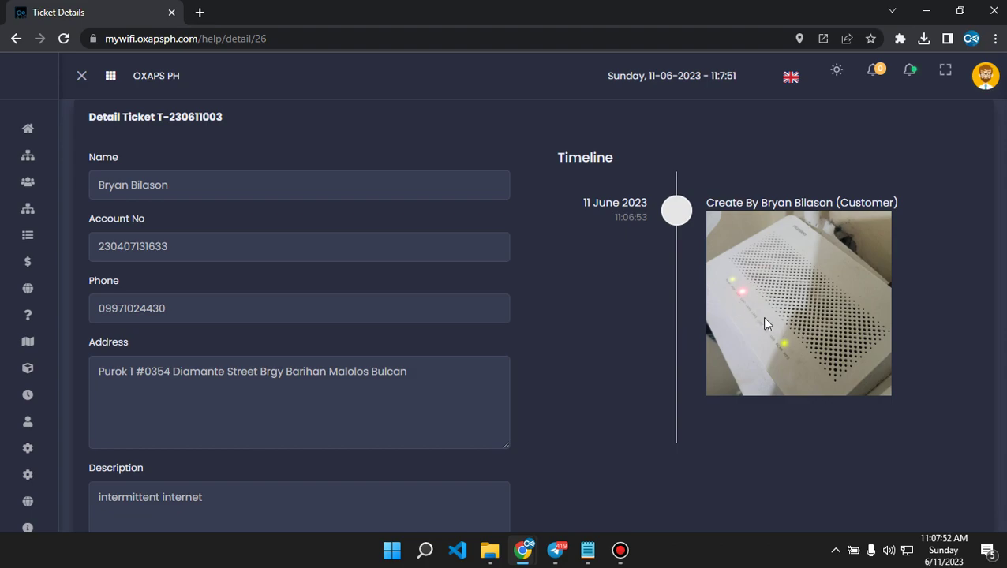
Scroll through the ticket details, briefly selecting the 'intermittent internet' description.
{"action": "scroll", "coordinate": [613, 344], "scroll_direction": "down", "scroll_amount": 3}
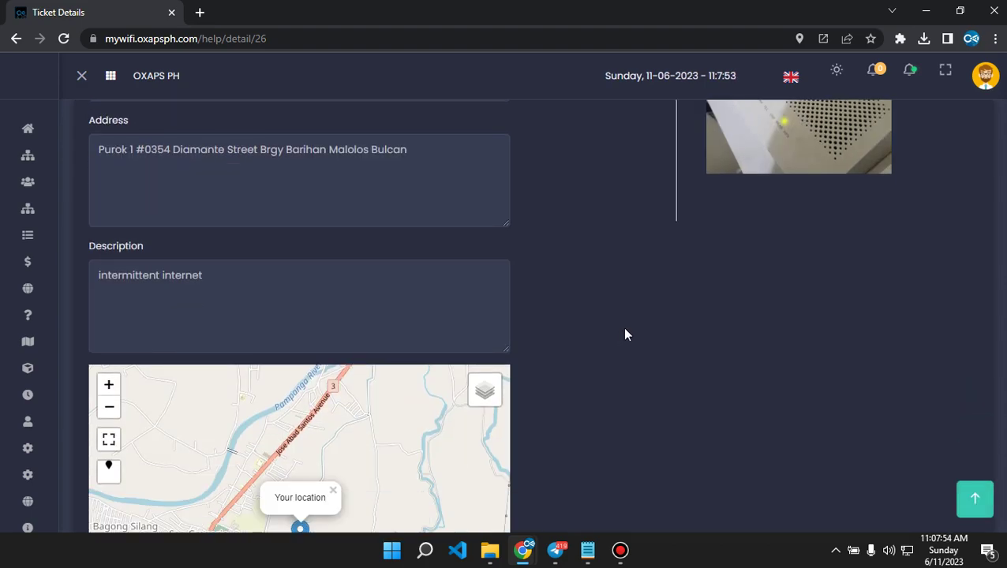
{"action": "scroll", "coordinate": [562, 336], "scroll_direction": "up", "scroll_amount": 2}
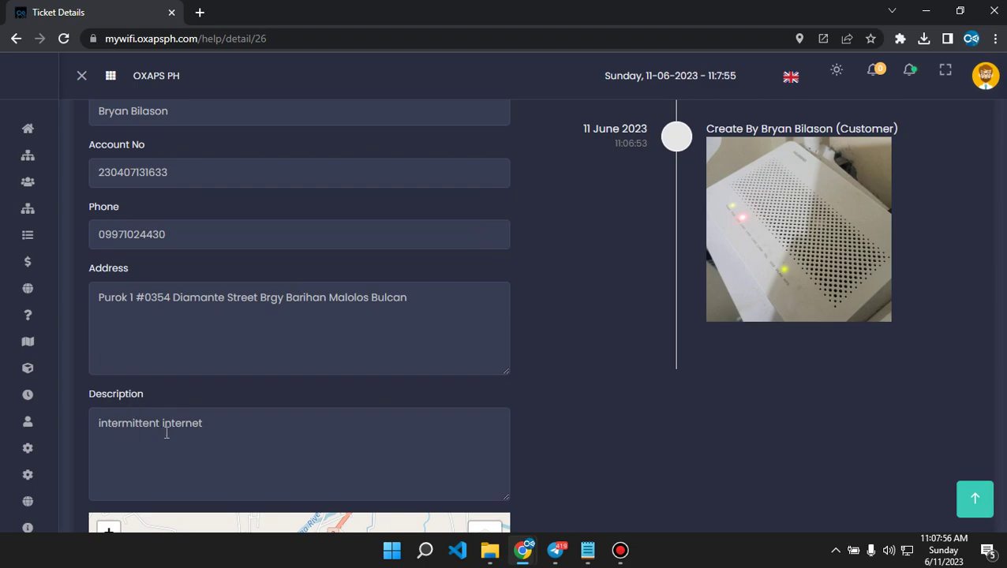
{"action": "triple_click", "coordinate": [225, 423]}
{"action": "left_click", "coordinate": [213, 401]}
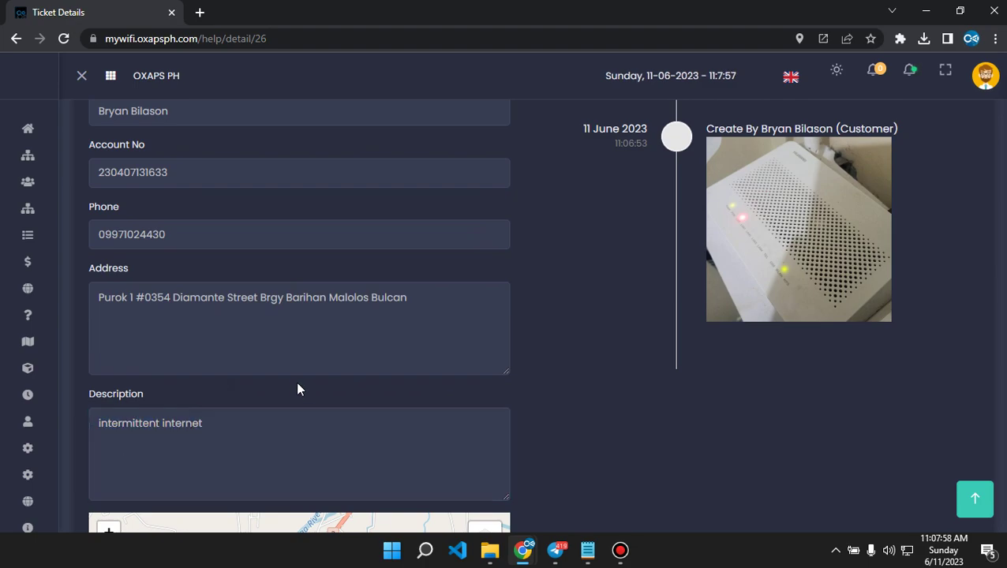
{"action": "scroll", "coordinate": [255, 360], "scroll_direction": "up", "scroll_amount": 1}
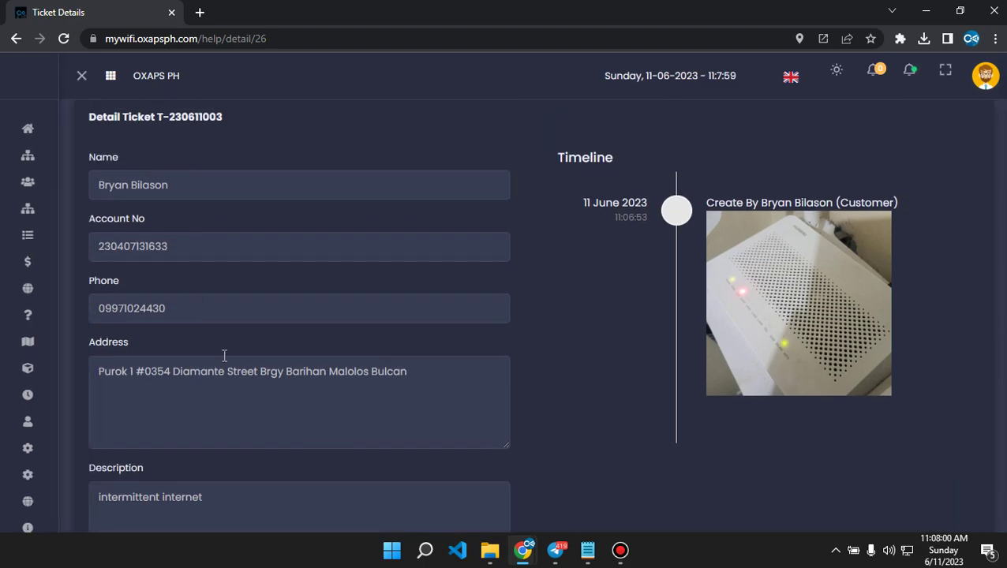
{"action": "scroll", "coordinate": [295, 310], "scroll_direction": "down", "scroll_amount": 6}
{"action": "scroll", "coordinate": [599, 334], "scroll_direction": "down", "scroll_amount": 2}
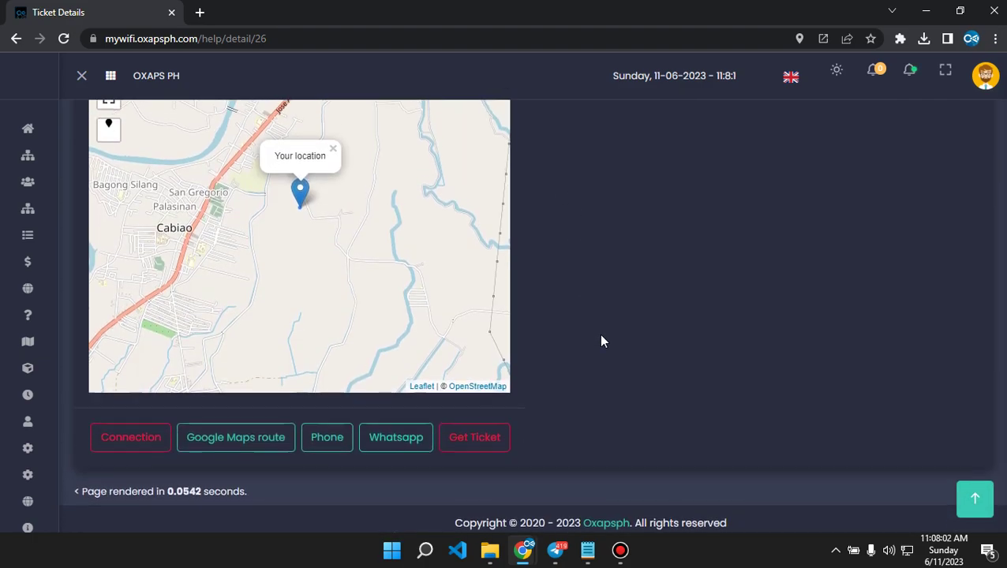
{"action": "scroll", "coordinate": [599, 334], "scroll_direction": "up", "scroll_amount": 1}
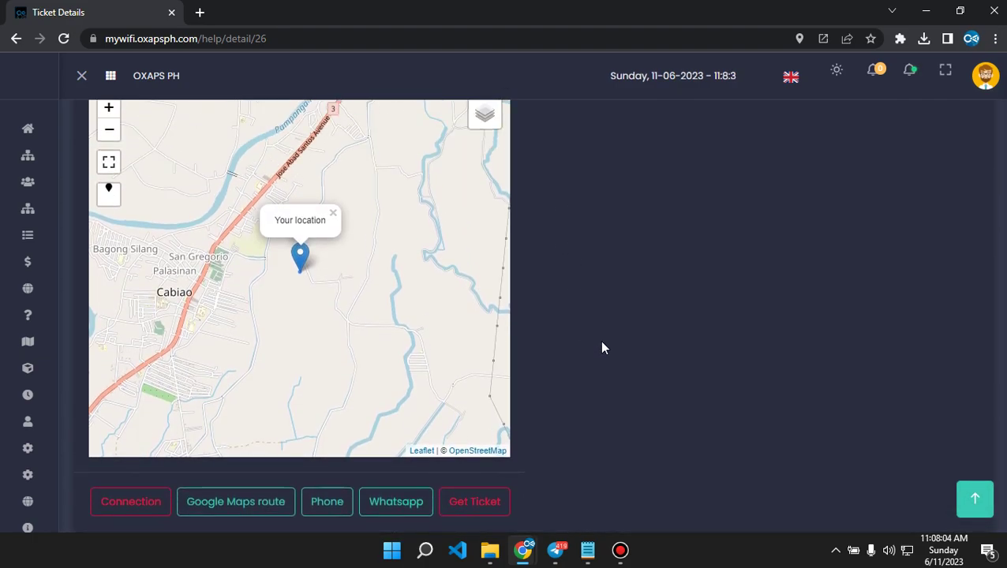
Open the customer's Connection page in a new tab to see its PPPoE status and live traffic chart.
{"action": "right_click", "coordinate": [126, 506]}
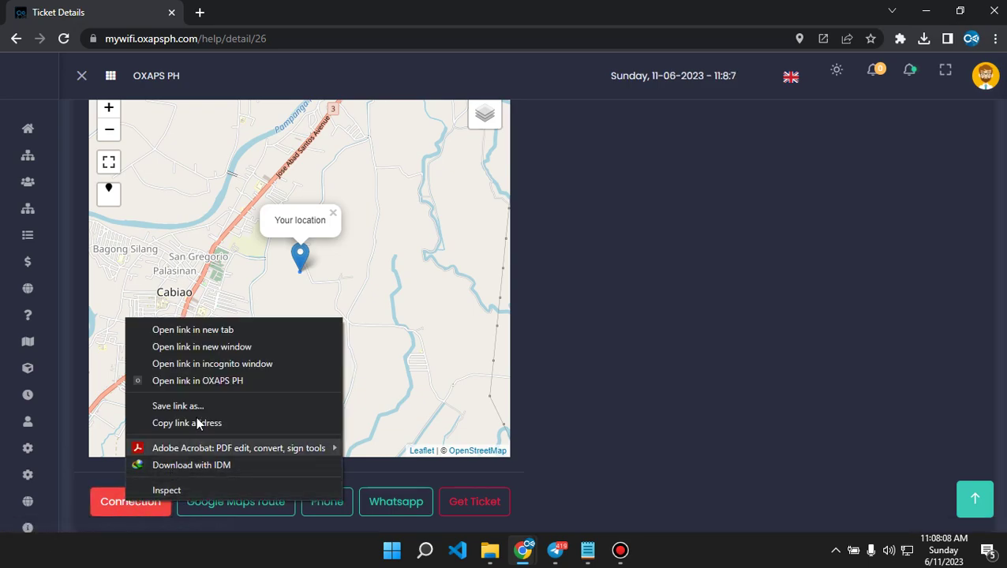
{"action": "left_click", "coordinate": [178, 333]}
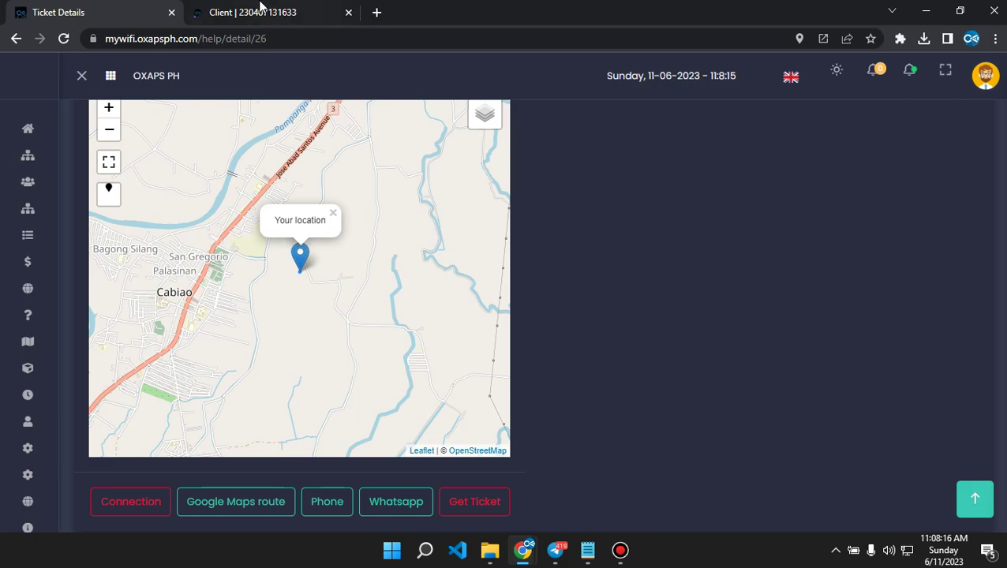
{"action": "left_click", "coordinate": [269, 11]}
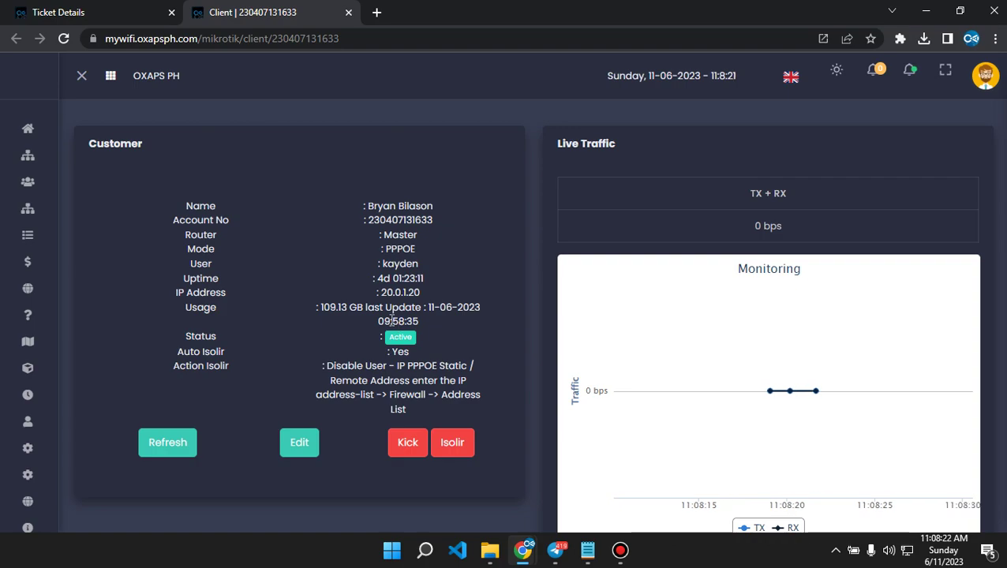
{"action": "scroll", "coordinate": [565, 353], "scroll_direction": "down", "scroll_amount": 3}
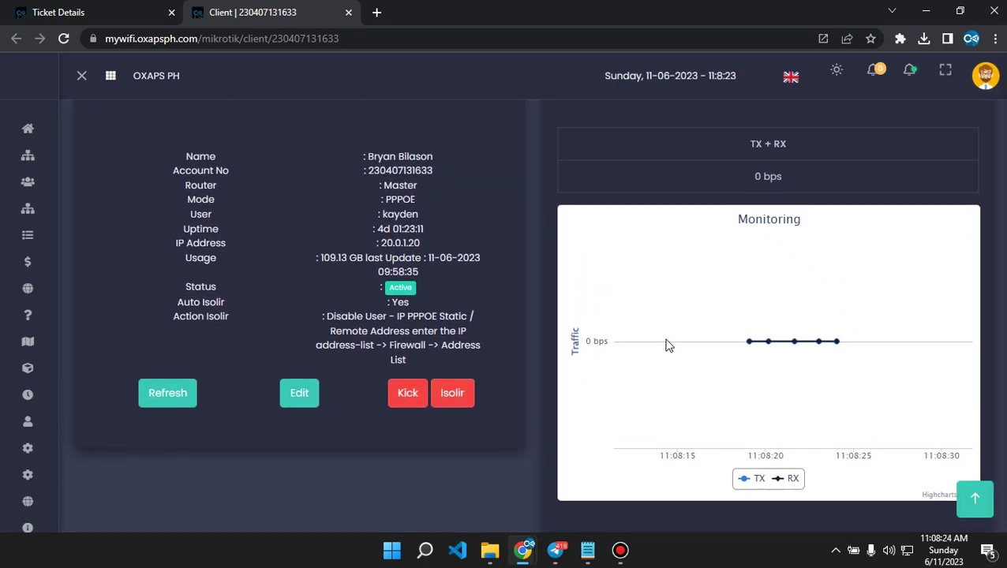
{"action": "mouse_move", "coordinate": [748, 348]}
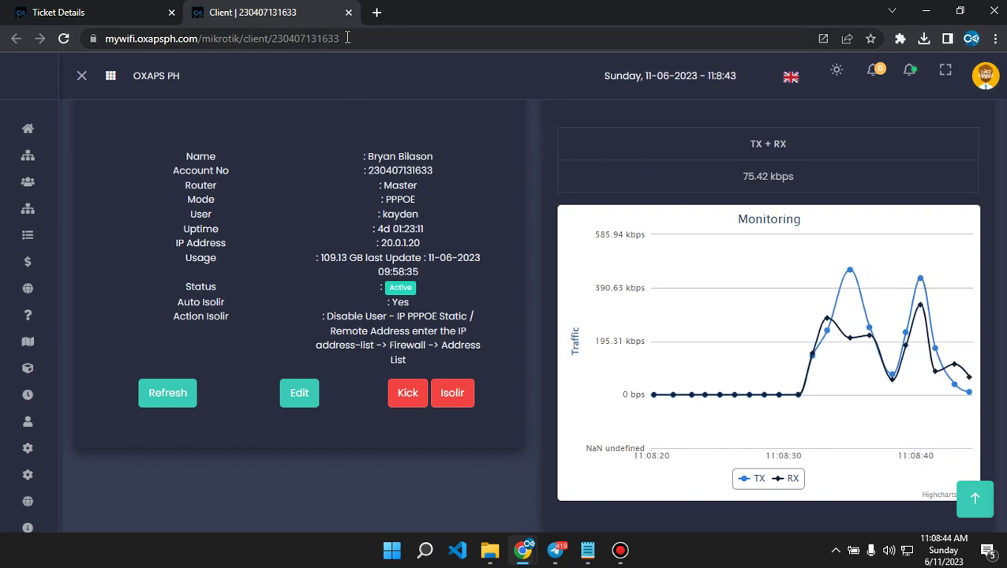
Close the Connection tab and check the 3.3 km, 11-minute Google Maps route to the customer.
{"action": "left_click", "coordinate": [348, 14]}
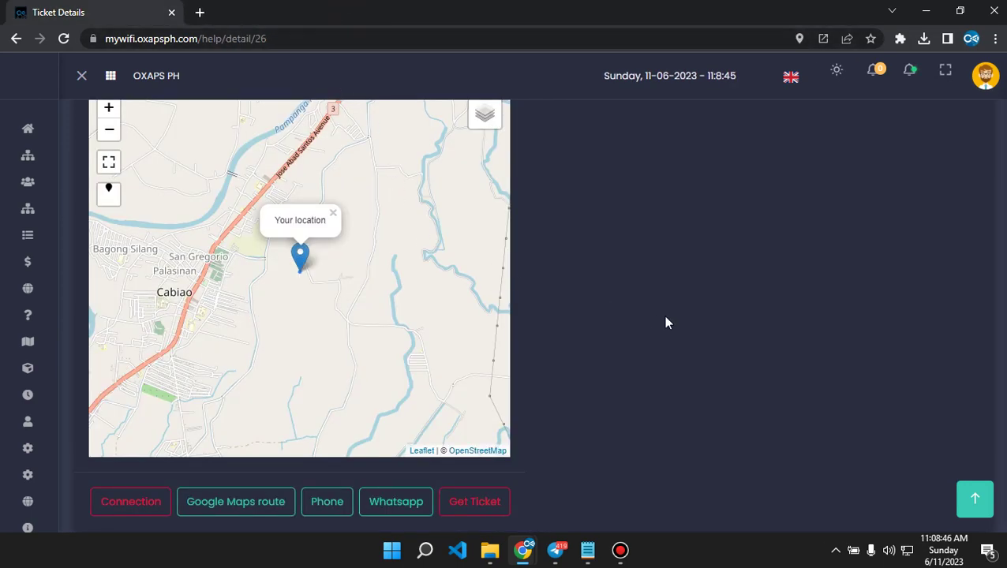
{"action": "scroll", "coordinate": [661, 317], "scroll_direction": "down", "scroll_amount": 1}
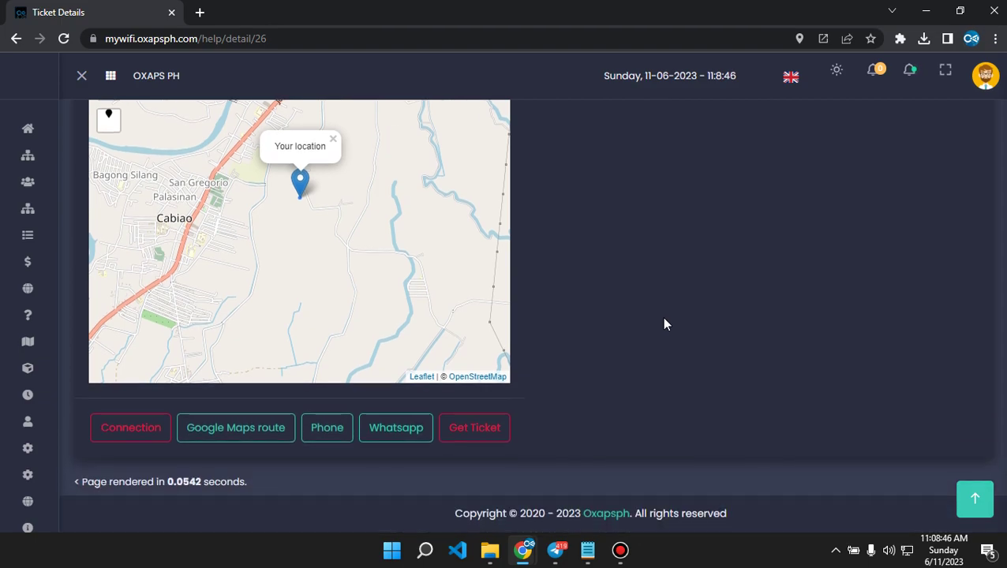
{"action": "right_click", "coordinate": [247, 438]}
{"action": "left_click", "coordinate": [307, 277]}
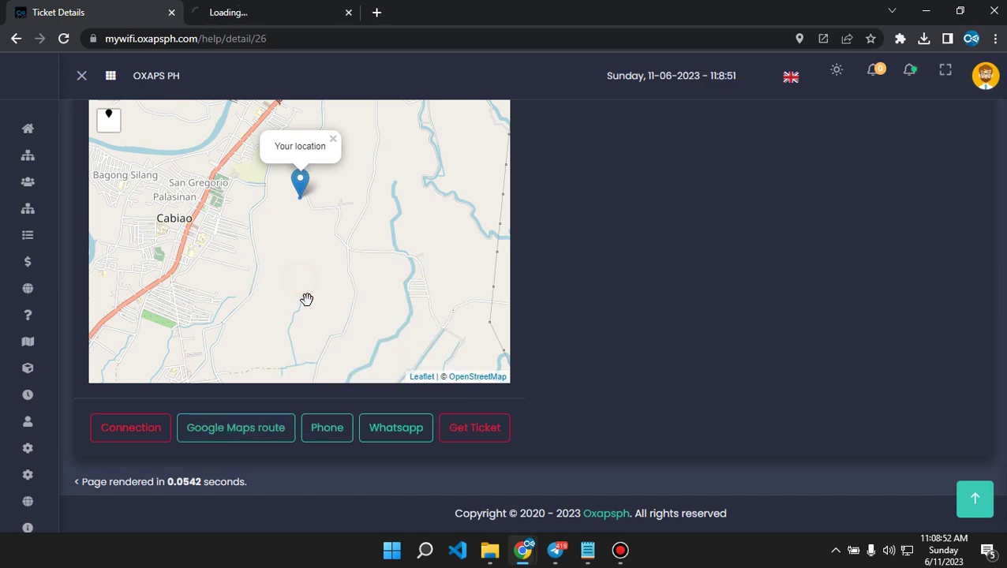
{"action": "left_click", "coordinate": [290, 10]}
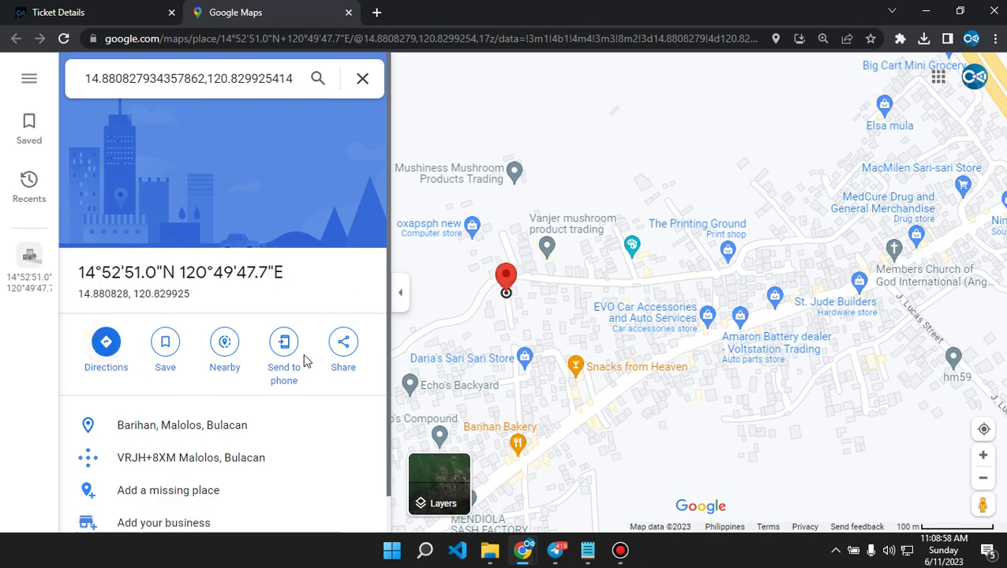
{"action": "left_click", "coordinate": [180, 222]}
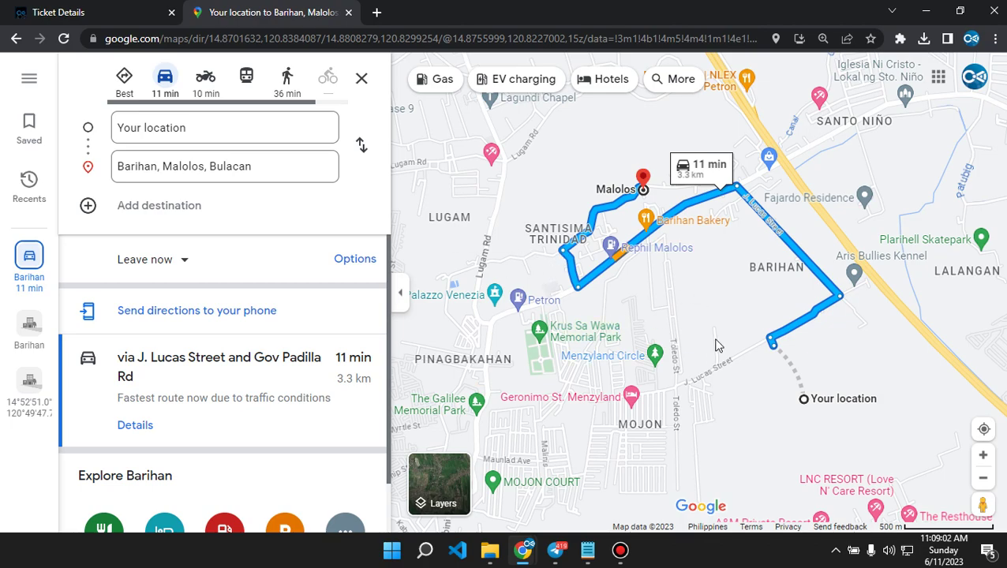
{"action": "left_click", "coordinate": [348, 12]}
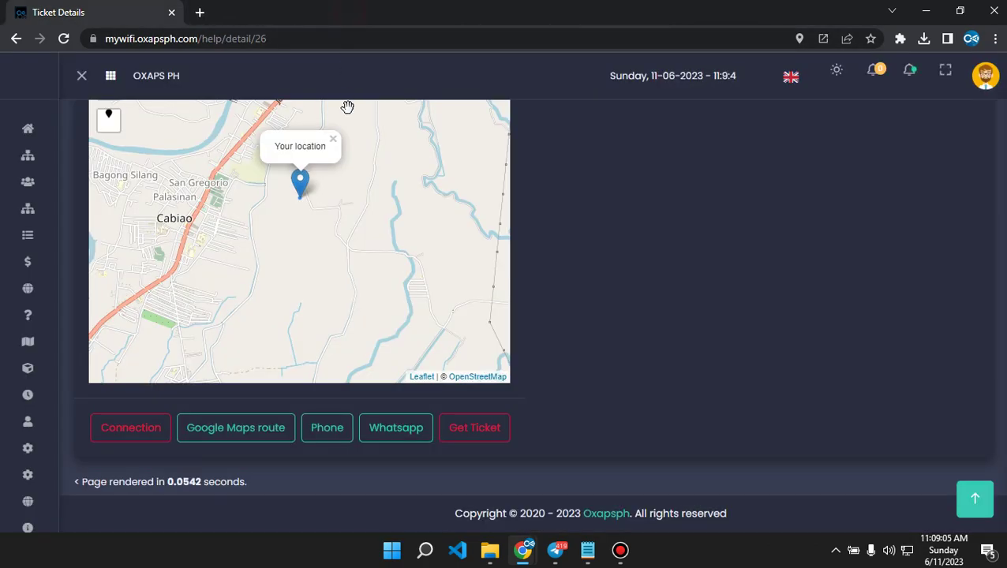
{"action": "left_click", "coordinate": [342, 433]}
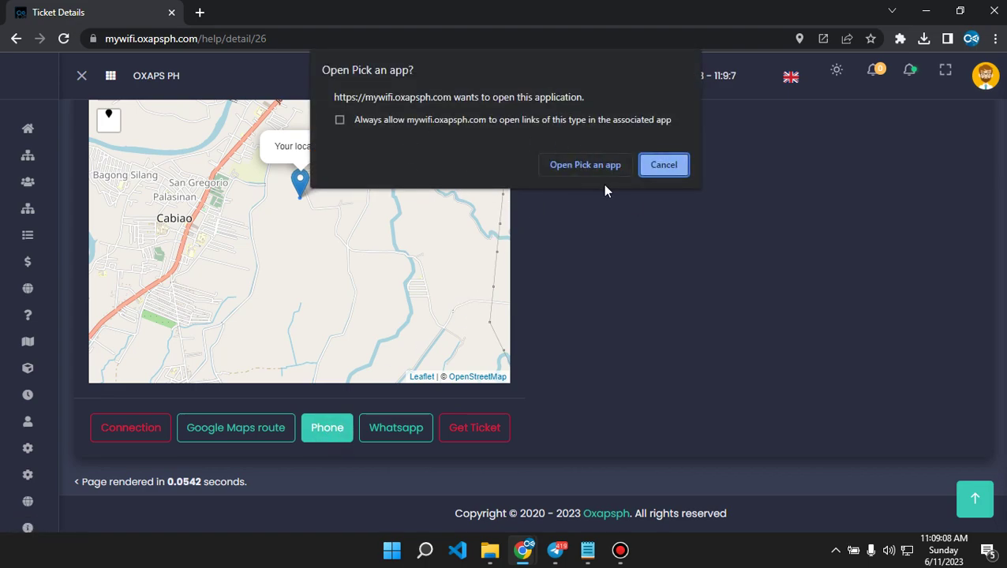
{"action": "left_click", "coordinate": [660, 165]}
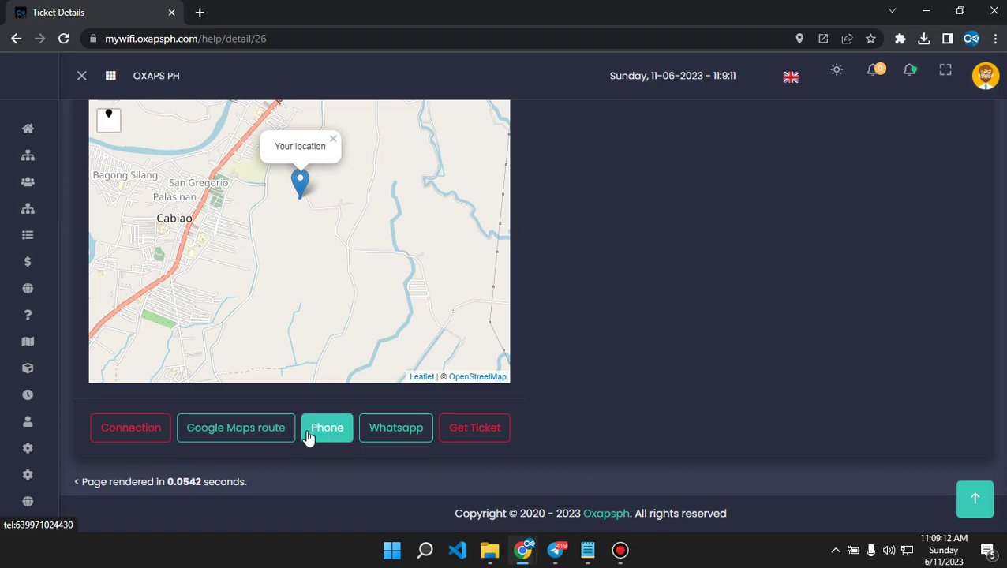
{"action": "scroll", "coordinate": [626, 308], "scroll_direction": "up", "scroll_amount": 3}
{"action": "scroll", "coordinate": [624, 312], "scroll_direction": "down", "scroll_amount": 3}
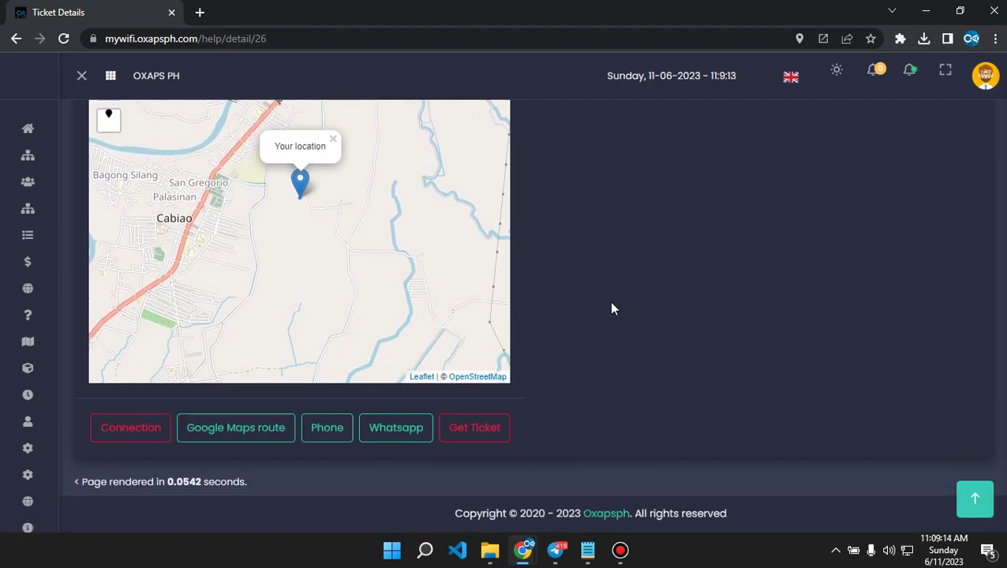
Open the Get Ticket form, look through its Action choices, and cancel it.
{"action": "left_click", "coordinate": [474, 430]}
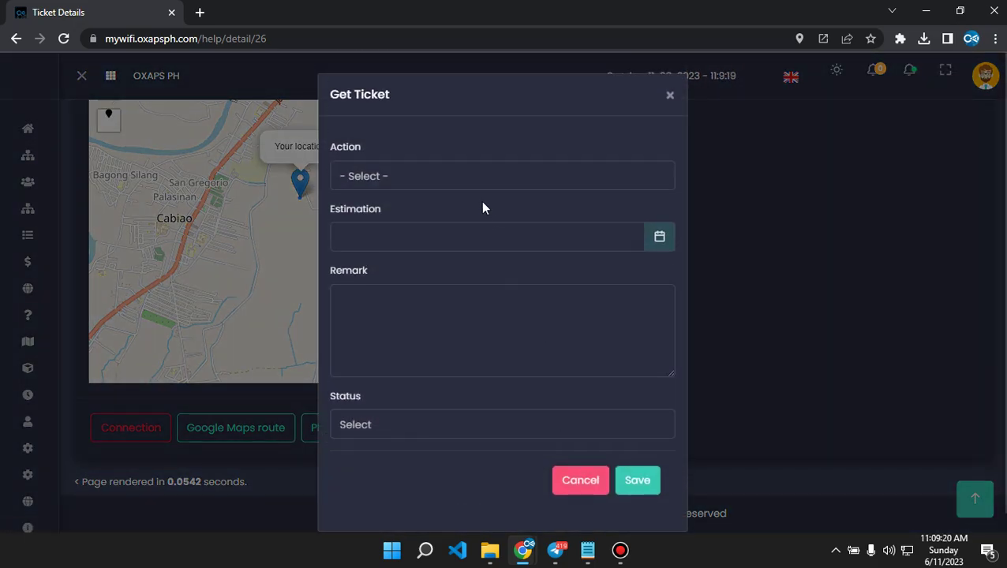
{"action": "left_click", "coordinate": [417, 185]}
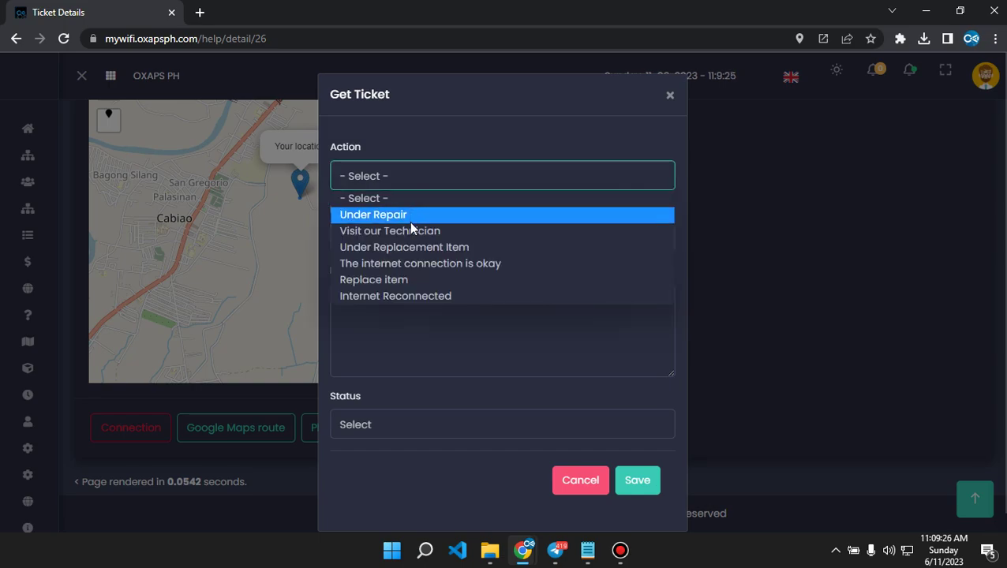
{"action": "left_click", "coordinate": [401, 134]}
{"action": "left_click", "coordinate": [588, 487]}
Open the Data Help page in a second tab and view its ticket type and action lists.
{"action": "right_click", "coordinate": [42, 312]}
{"action": "left_click", "coordinate": [78, 316]}
{"action": "left_click", "coordinate": [237, 12]}
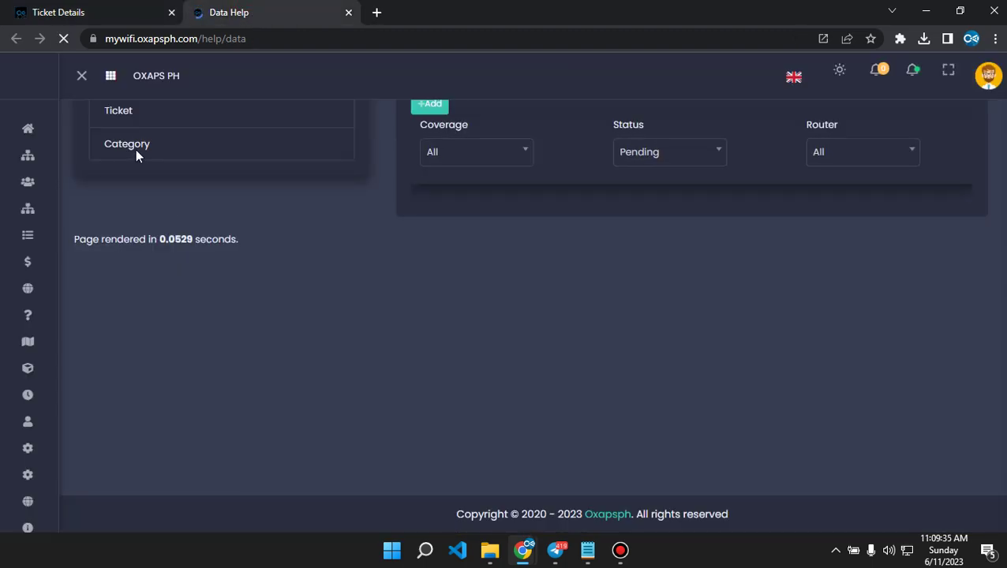
{"action": "left_click", "coordinate": [131, 186]}
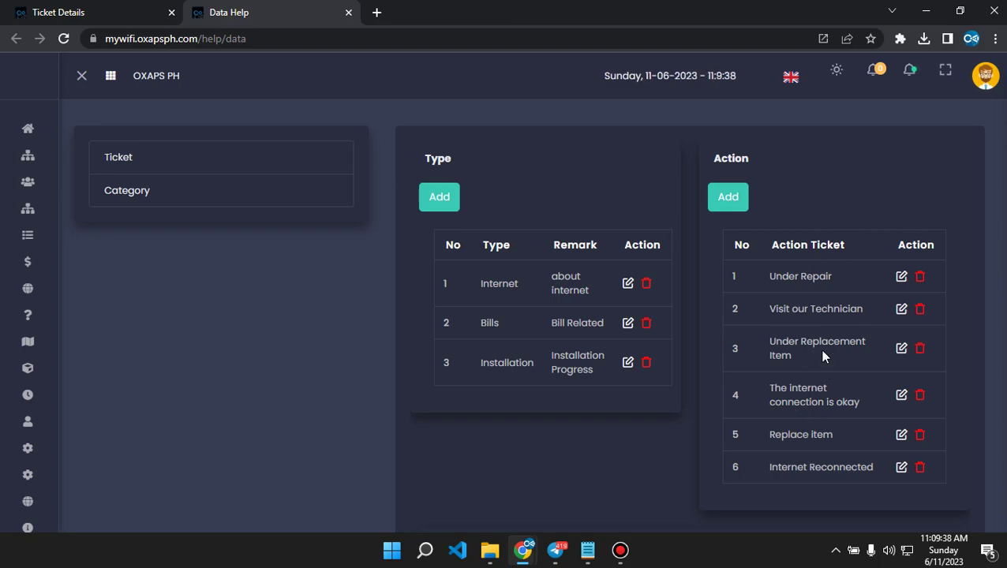
Back on the ticket page, set the Get Ticket Action to Visit our Technician.
{"action": "left_click", "coordinate": [95, 10]}
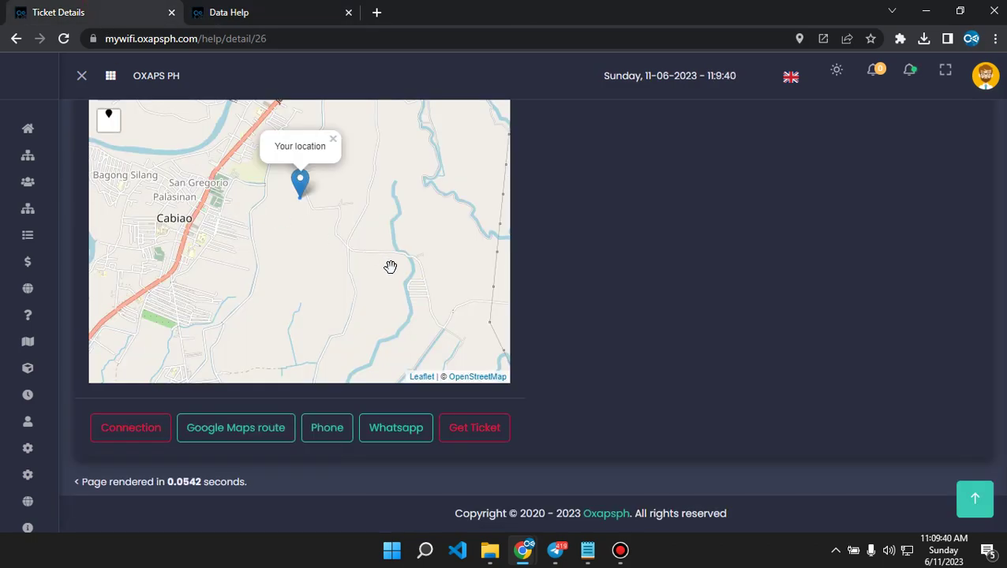
{"action": "left_click", "coordinate": [484, 428]}
{"action": "left_click", "coordinate": [390, 181]}
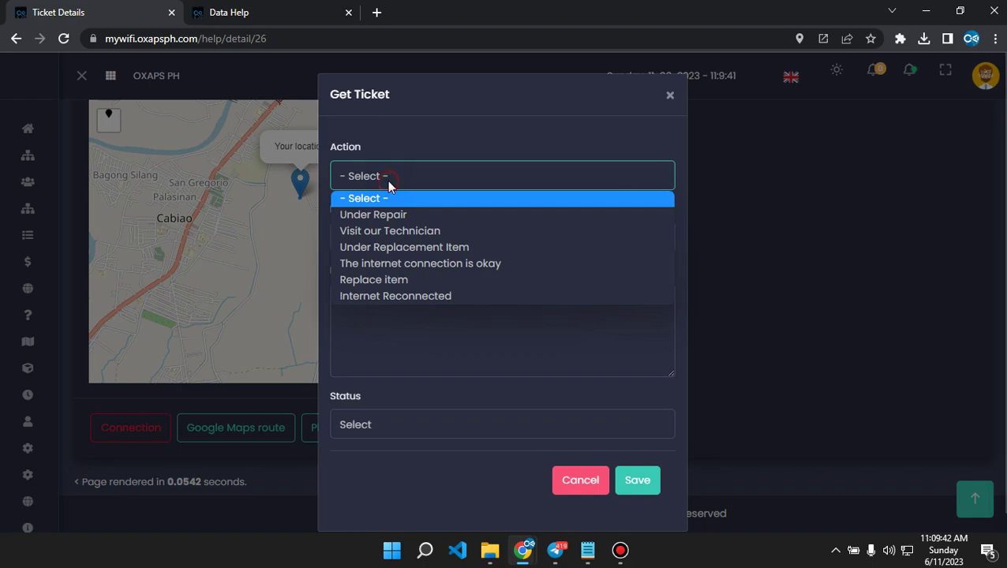
{"action": "left_click", "coordinate": [420, 230]}
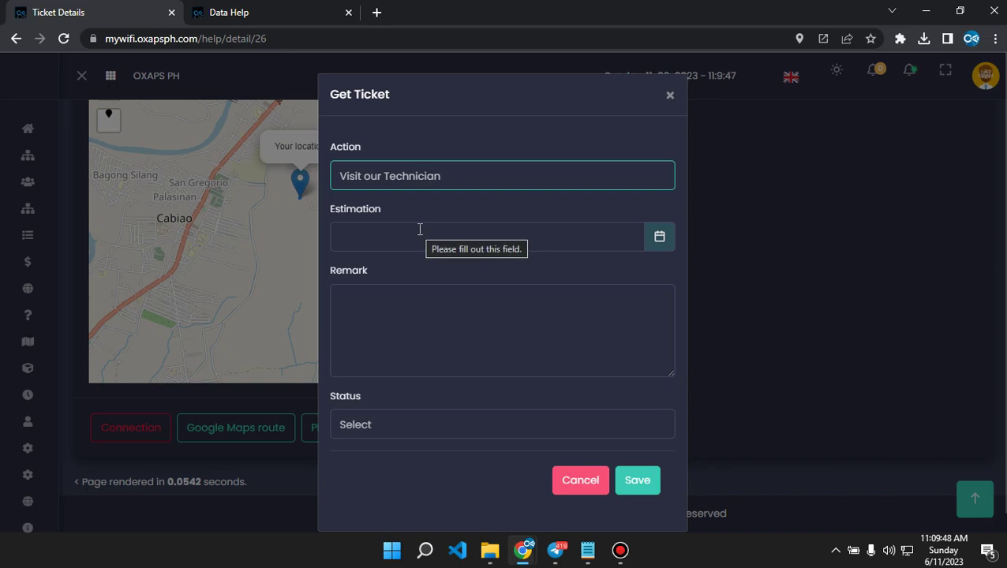
Set the Estimation to 12 June 2023 at 10:00 using the date picker.
{"action": "left_click", "coordinate": [404, 234]}
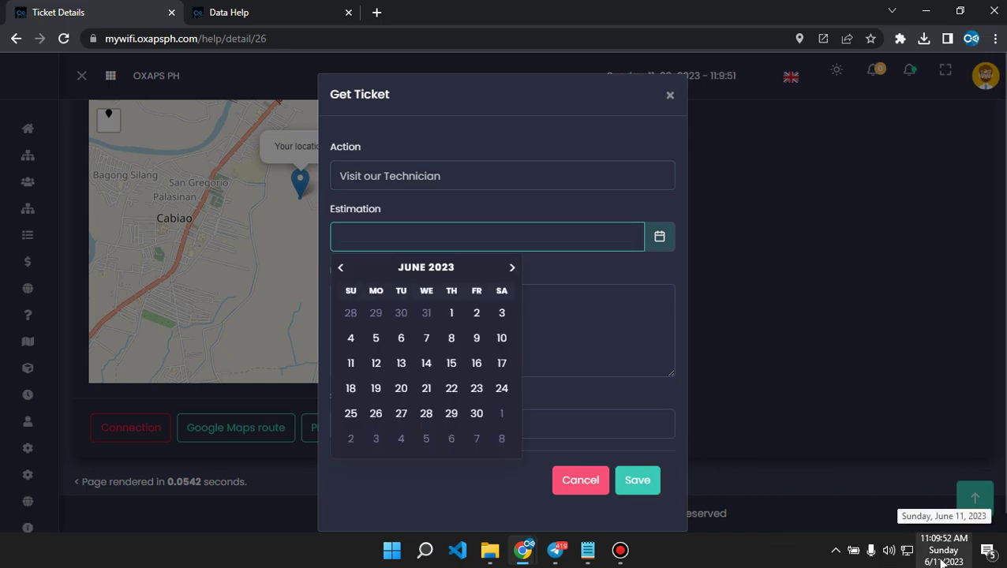
{"action": "left_click", "coordinate": [378, 365]}
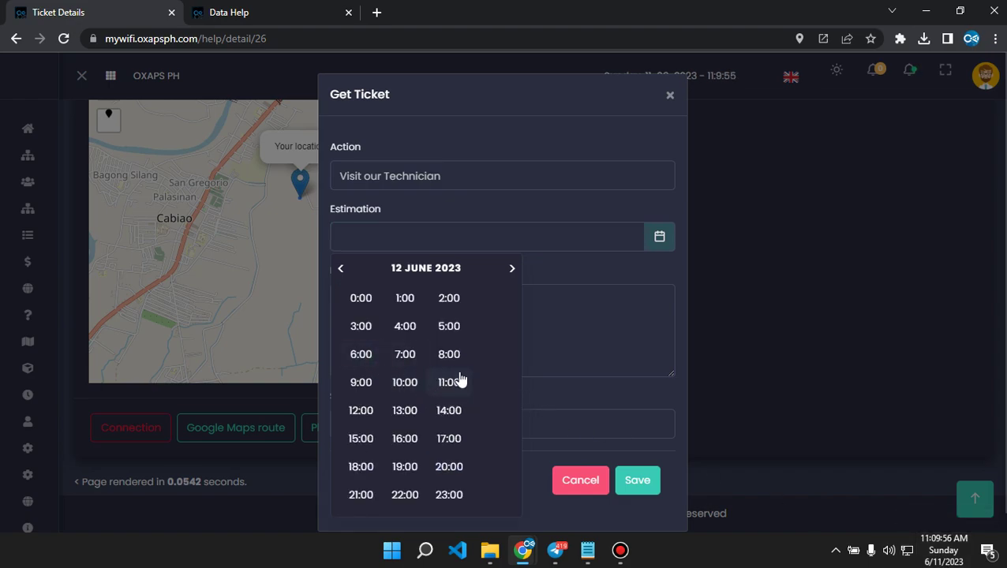
{"action": "left_click", "coordinate": [405, 382]}
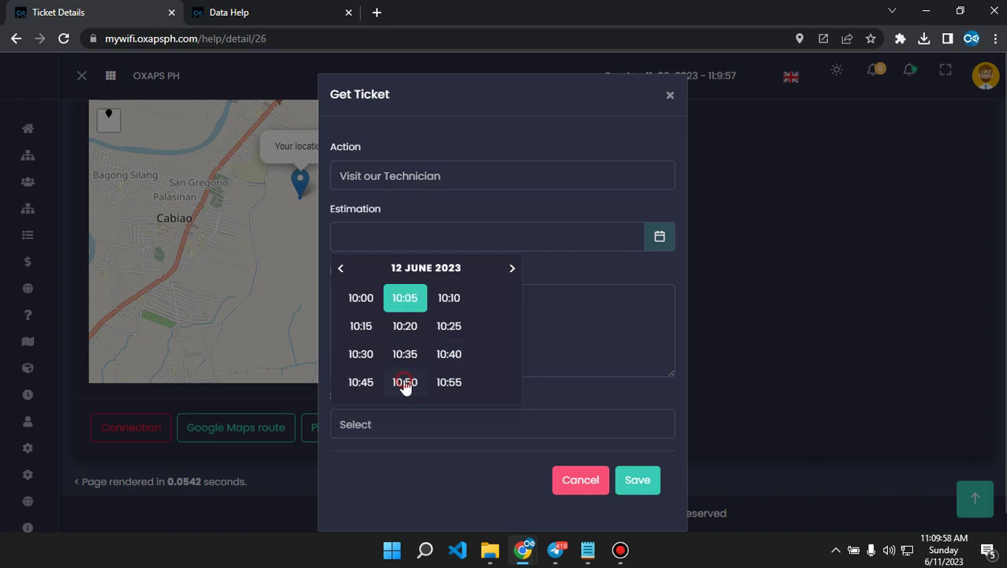
{"action": "left_click", "coordinate": [363, 303]}
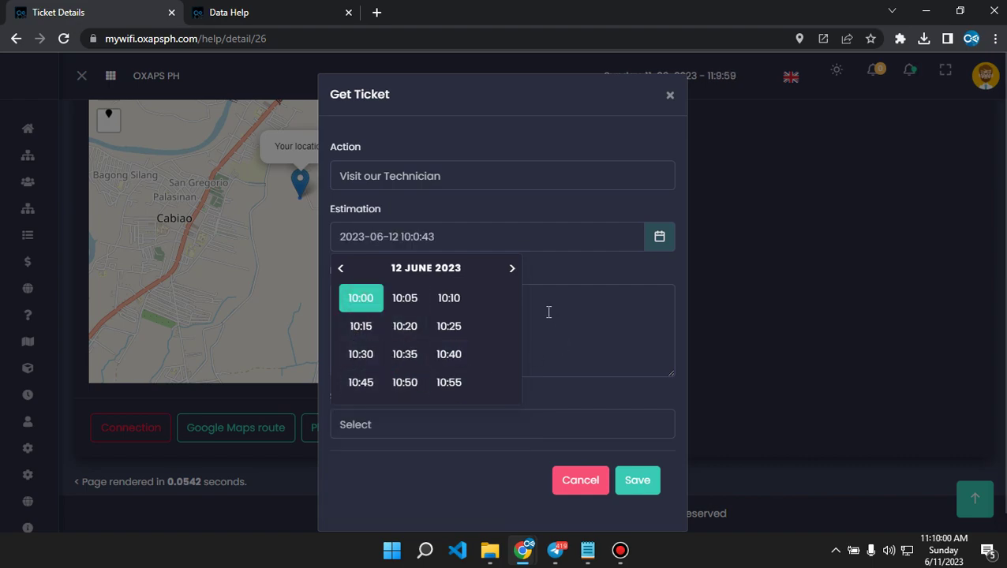
{"action": "left_click", "coordinate": [554, 278]}
{"action": "left_click", "coordinate": [477, 334]}
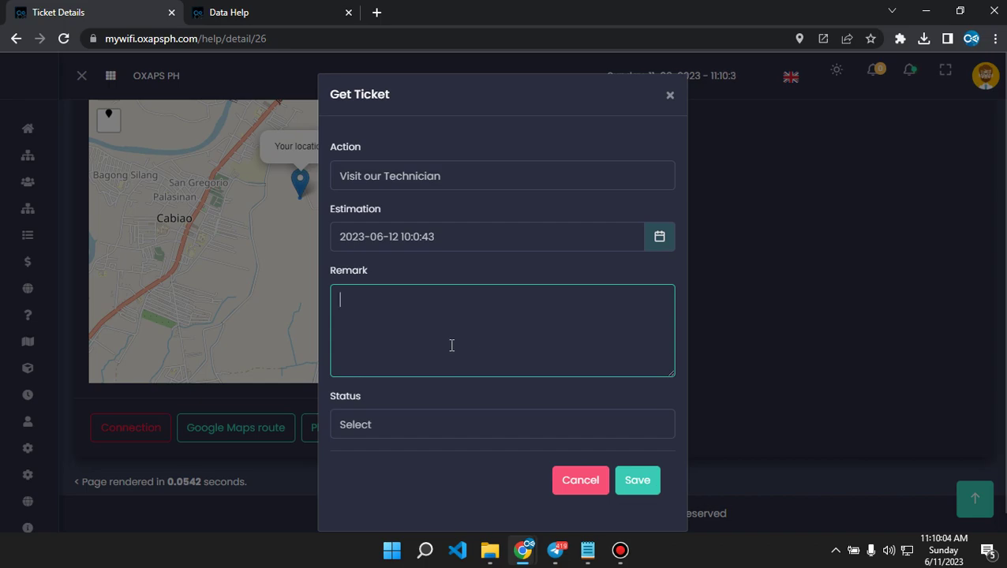
Paste the drafted status-update message from Notepad into the Remark field.
{"action": "left_click", "coordinate": [584, 550]}
{"action": "scroll", "coordinate": [641, 370], "scroll_direction": "up", "scroll_amount": 2}
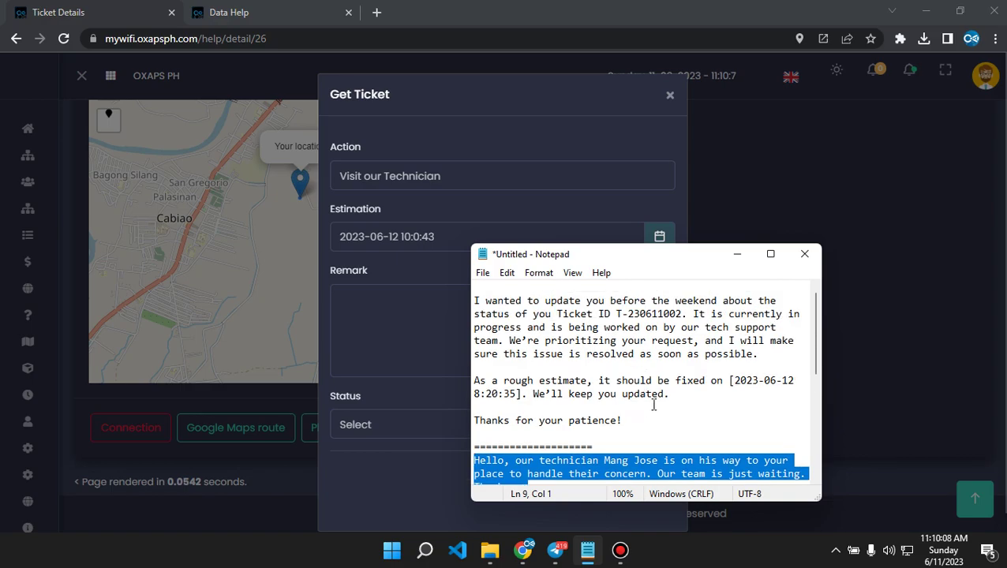
{"action": "left_click_drag", "start_coordinate": [624, 421], "coordinate": [472, 300]}
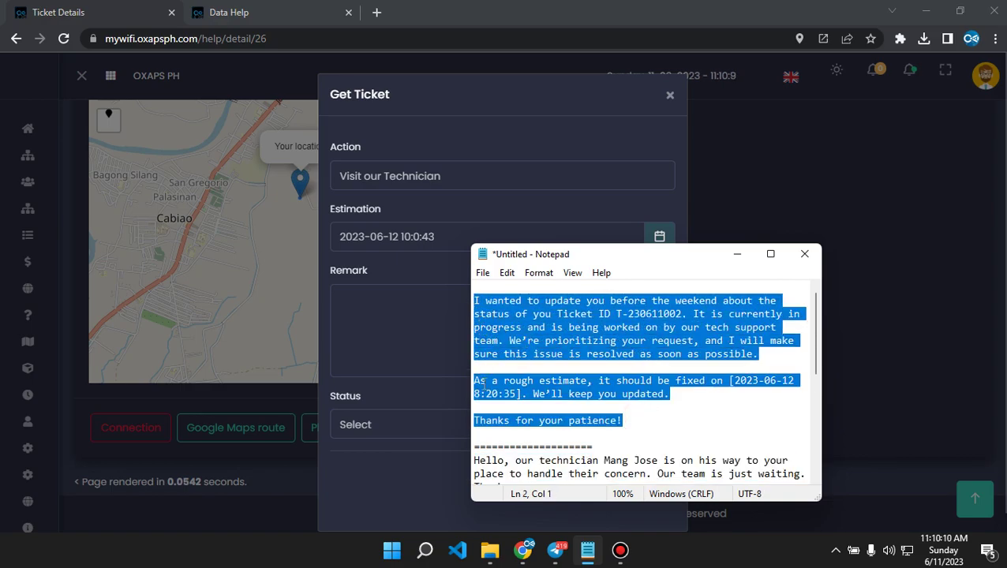
{"action": "key", "text": "ctrl+c"}
{"action": "key", "text": "alt+Tab"}
{"action": "key", "text": "ctrl+v"}
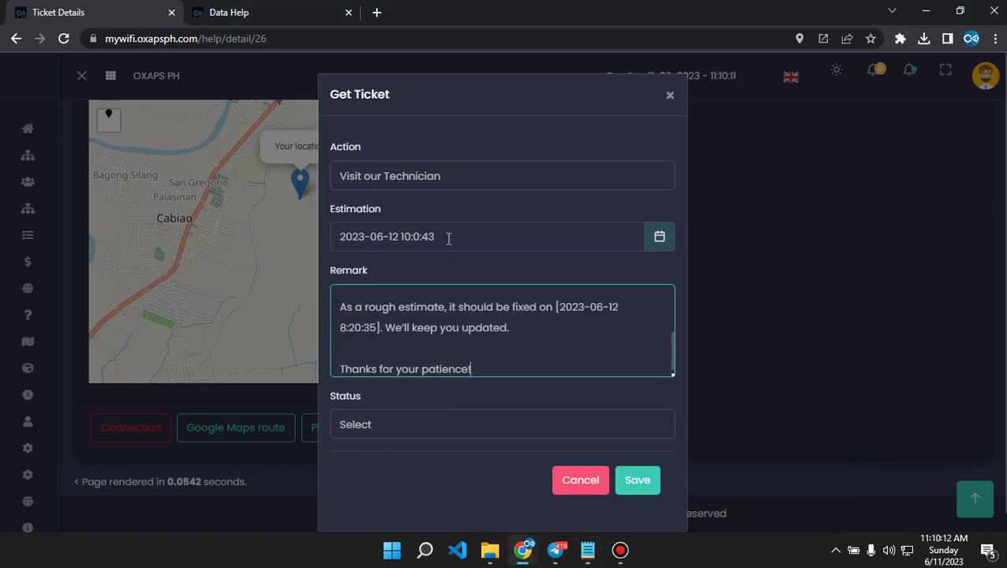
{"action": "left_click_drag", "start_coordinate": [448, 238], "coordinate": [338, 237]}
{"action": "right_click", "coordinate": [356, 239]}
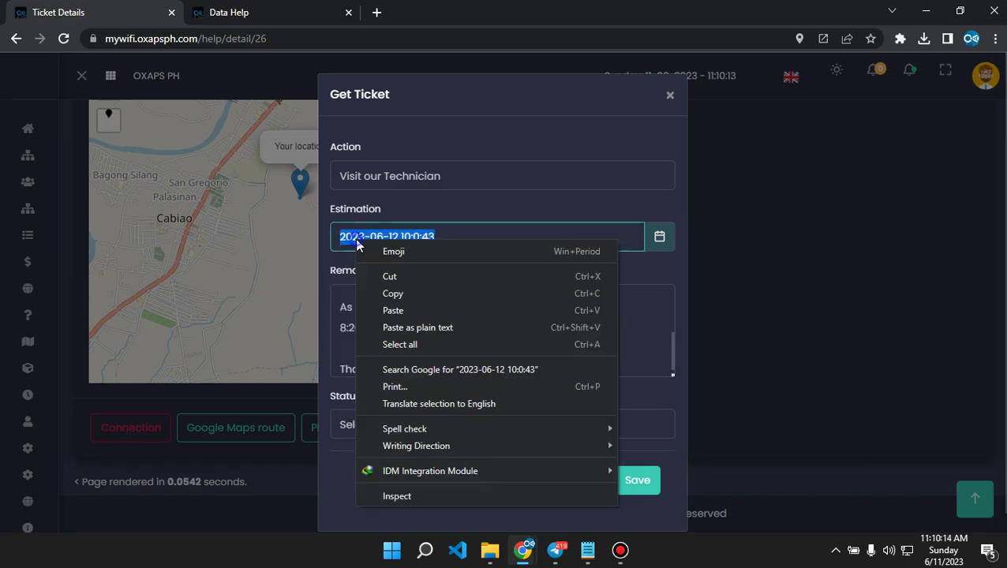
{"action": "left_click", "coordinate": [402, 294]}
{"action": "left_click_drag", "start_coordinate": [557, 307], "coordinate": [377, 326]}
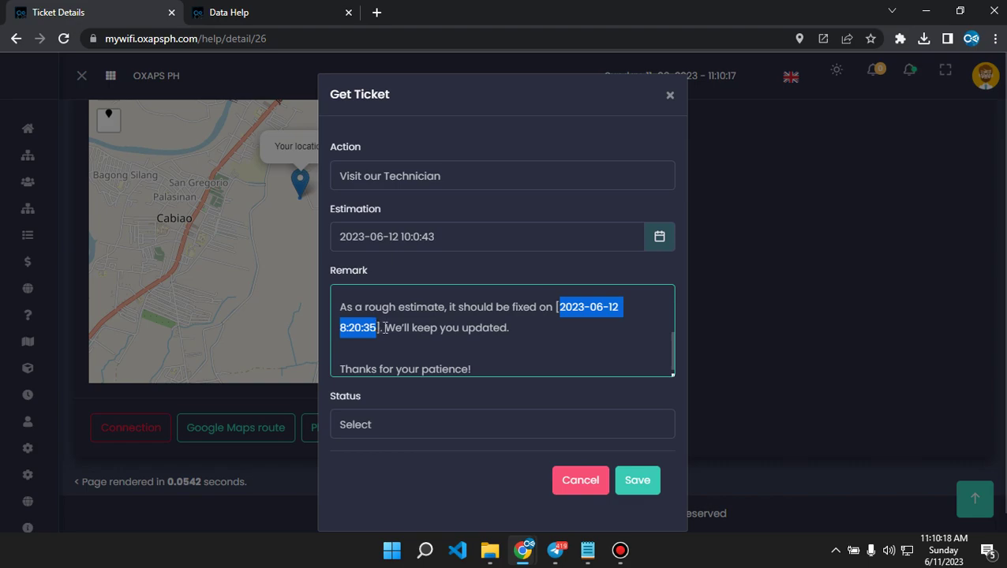
{"action": "key", "text": "ctrl+v"}
{"action": "scroll", "coordinate": [555, 353], "scroll_direction": "up", "scroll_amount": 5}
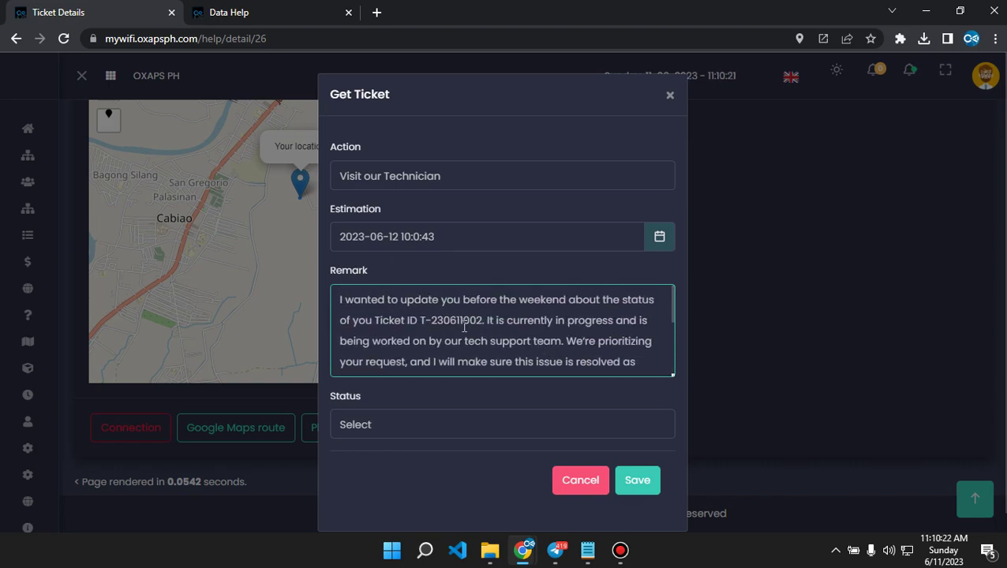
Cancel the Get Ticket form and select the ticket number in the page heading.
{"action": "left_click", "coordinate": [575, 480]}
{"action": "scroll", "coordinate": [430, 280], "scroll_direction": "up", "scroll_amount": 10}
{"action": "left_click_drag", "start_coordinate": [227, 117], "coordinate": [157, 120]}
{"action": "right_click", "coordinate": [193, 124]}
Copy the ticket number and paste it over the outdated ID in the reopened form's remark.
{"action": "left_click", "coordinate": [209, 132]}
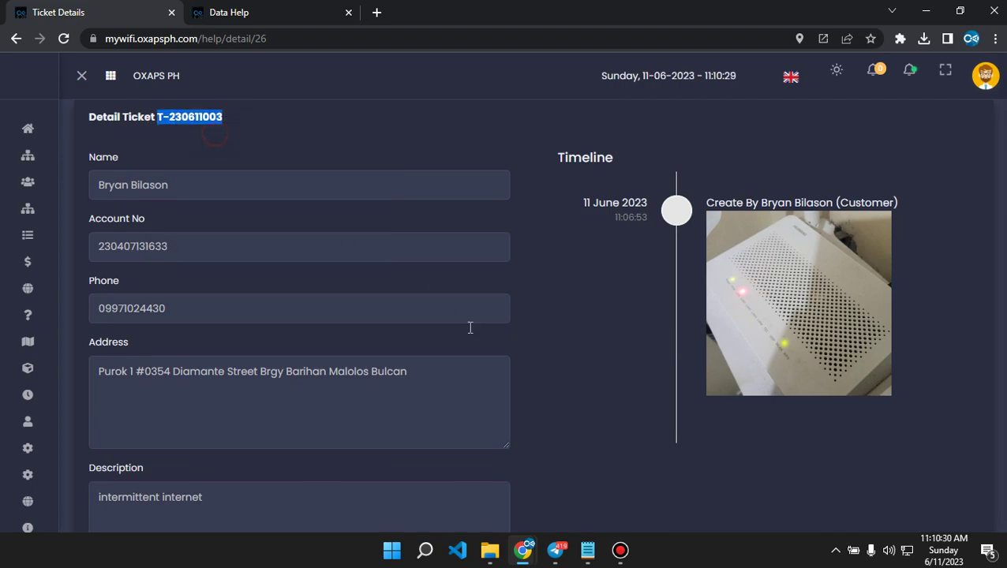
{"action": "scroll", "coordinate": [533, 360], "scroll_direction": "down", "scroll_amount": 10}
{"action": "left_click", "coordinate": [467, 430]}
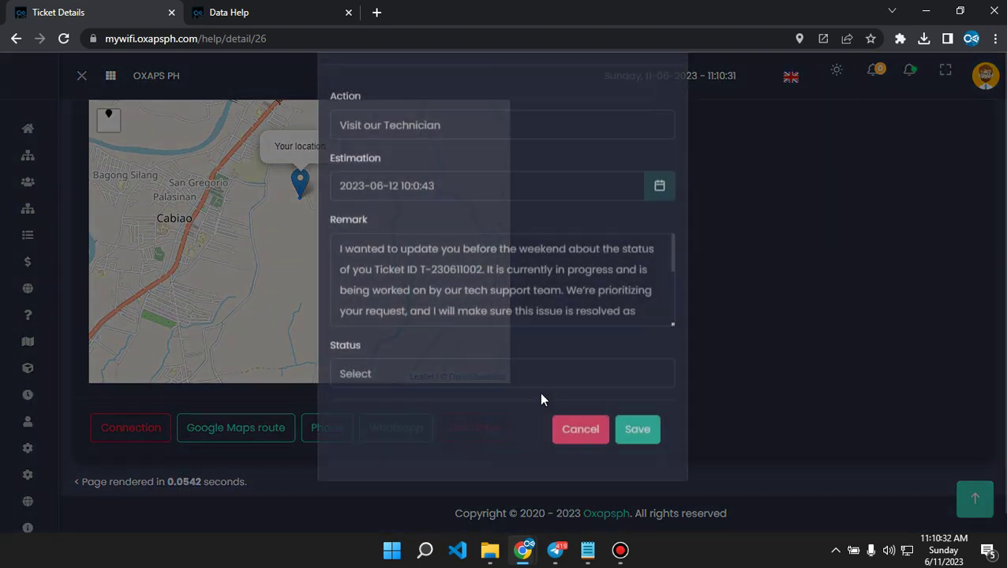
{"action": "left_click_drag", "start_coordinate": [483, 320], "coordinate": [417, 320]}
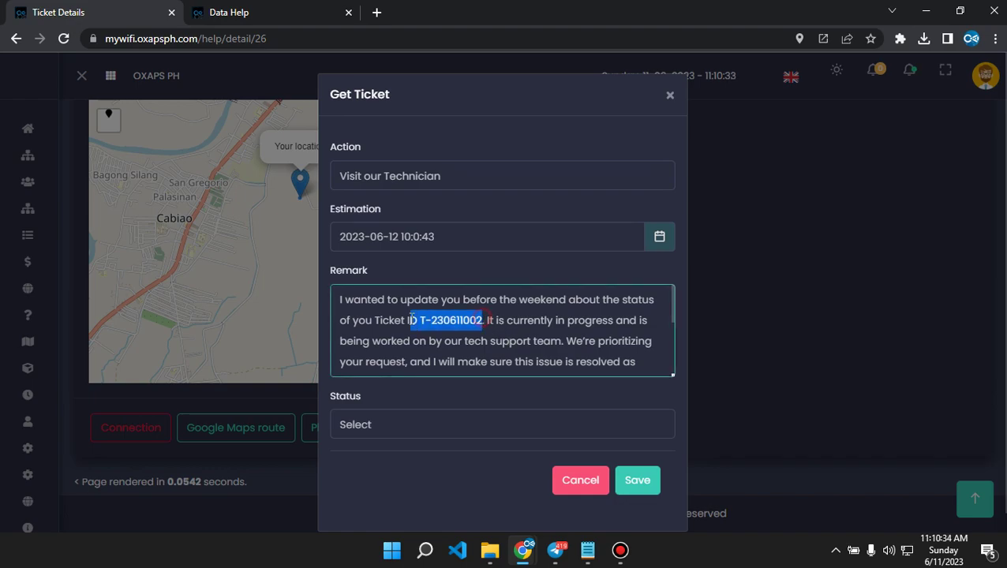
{"action": "key", "text": "ctrl+v"}
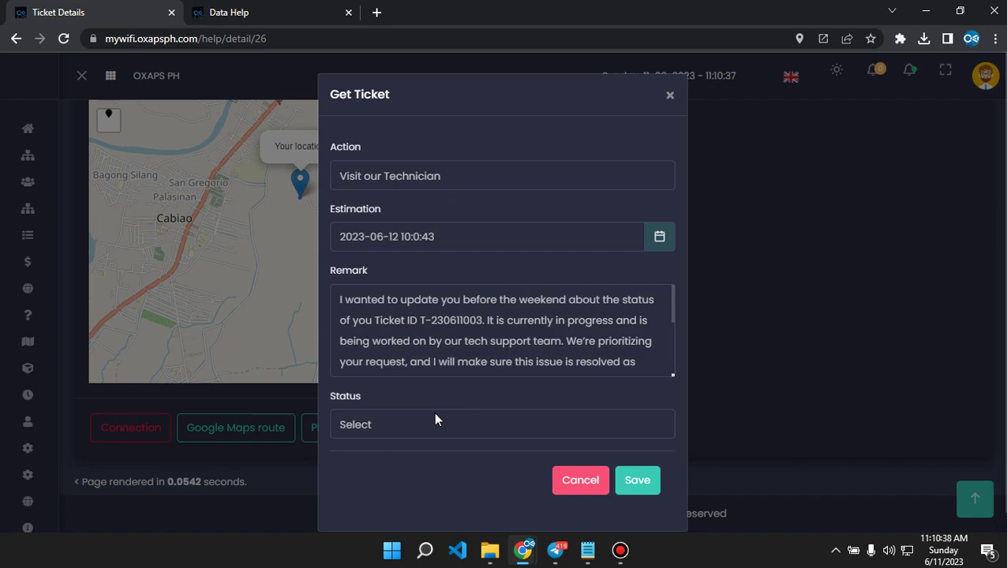
Set Status to Process and save the ticket update.
{"action": "left_click", "coordinate": [402, 426]}
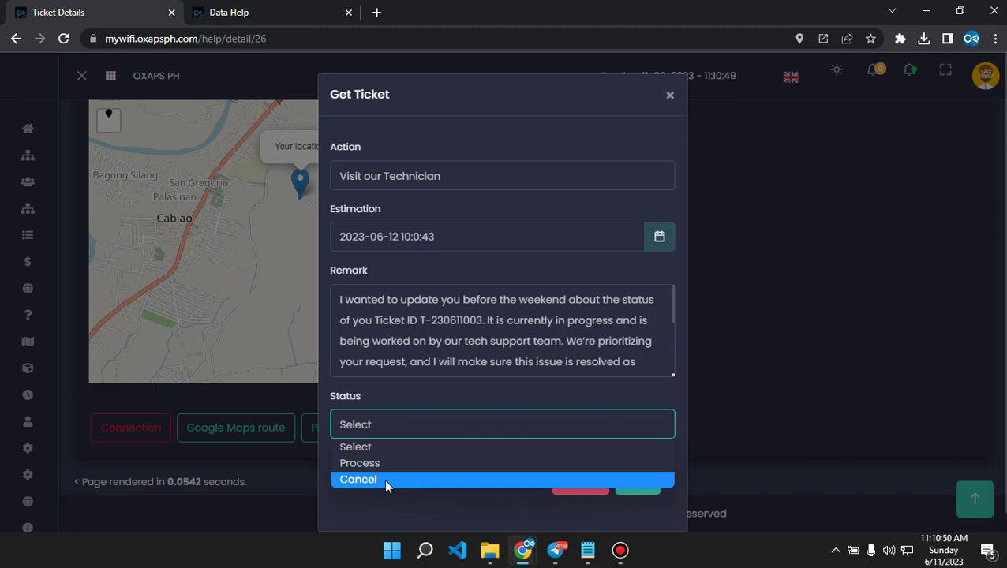
{"action": "left_click", "coordinate": [372, 466]}
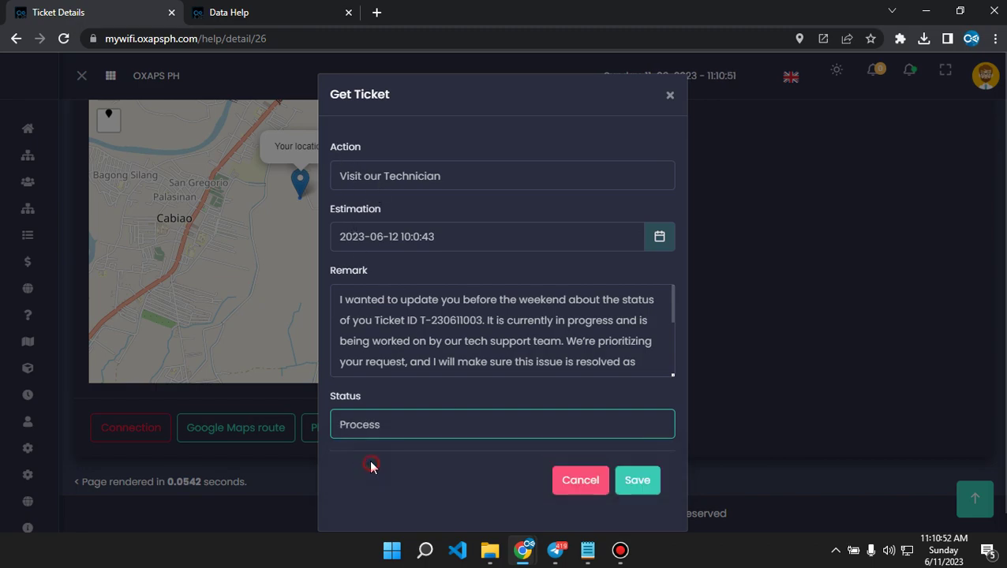
{"action": "left_click", "coordinate": [398, 432]}
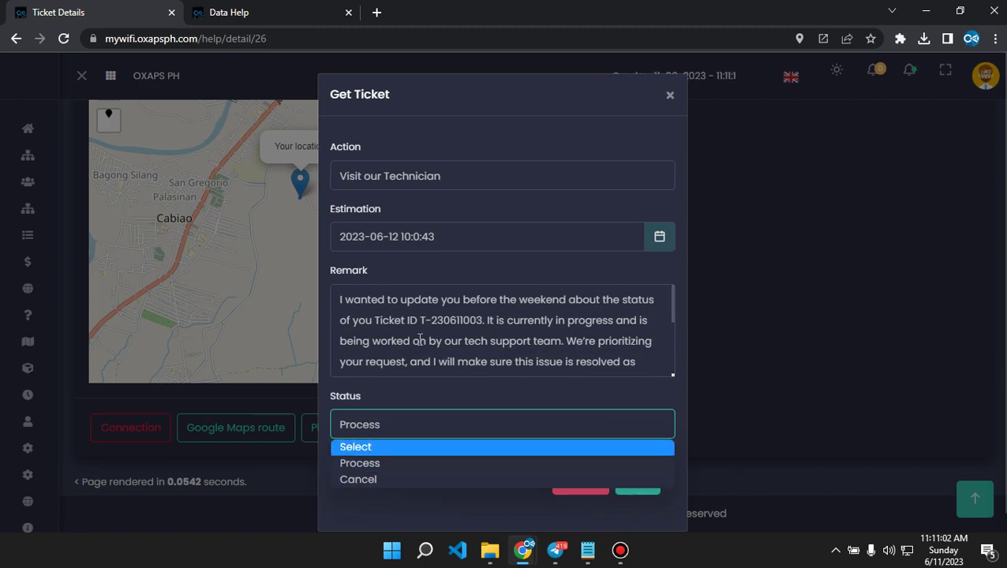
{"action": "left_click", "coordinate": [378, 466]}
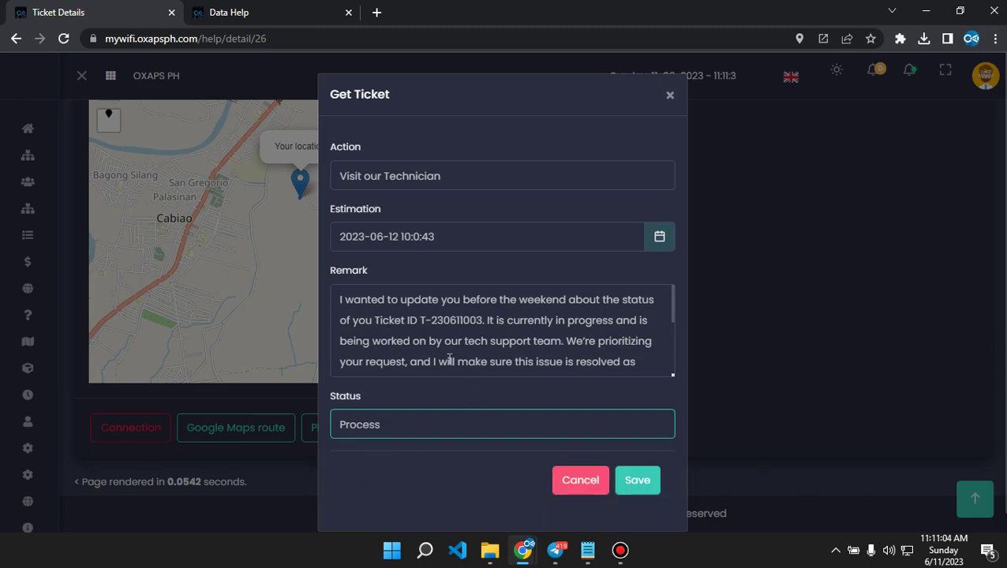
{"action": "left_click", "coordinate": [636, 486]}
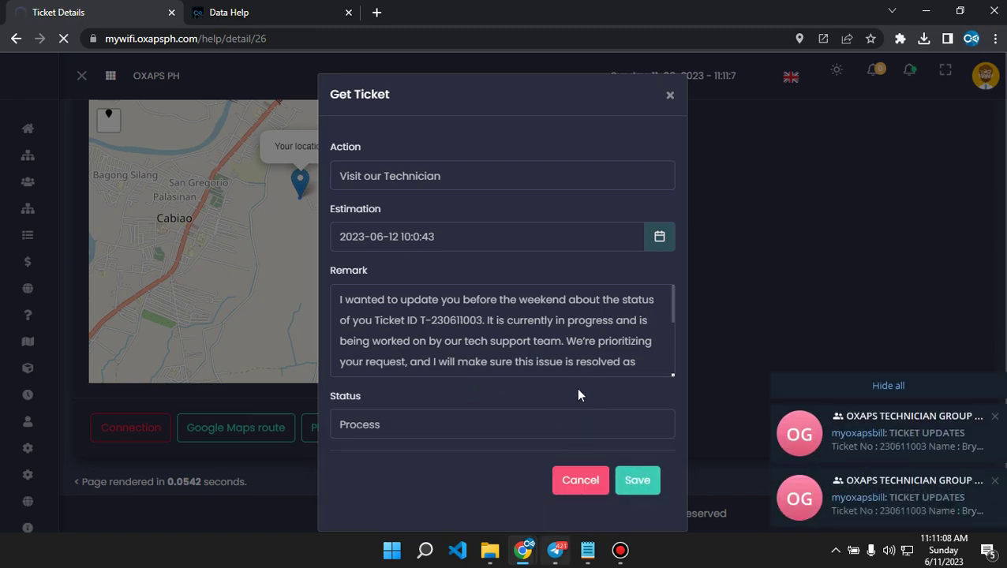
Check the ticket-update alert in the group chat, dismiss the success message, and open Data Help.
{"action": "left_click", "coordinate": [908, 439]}
{"action": "scroll", "coordinate": [348, 386], "scroll_direction": "down", "scroll_amount": 3}
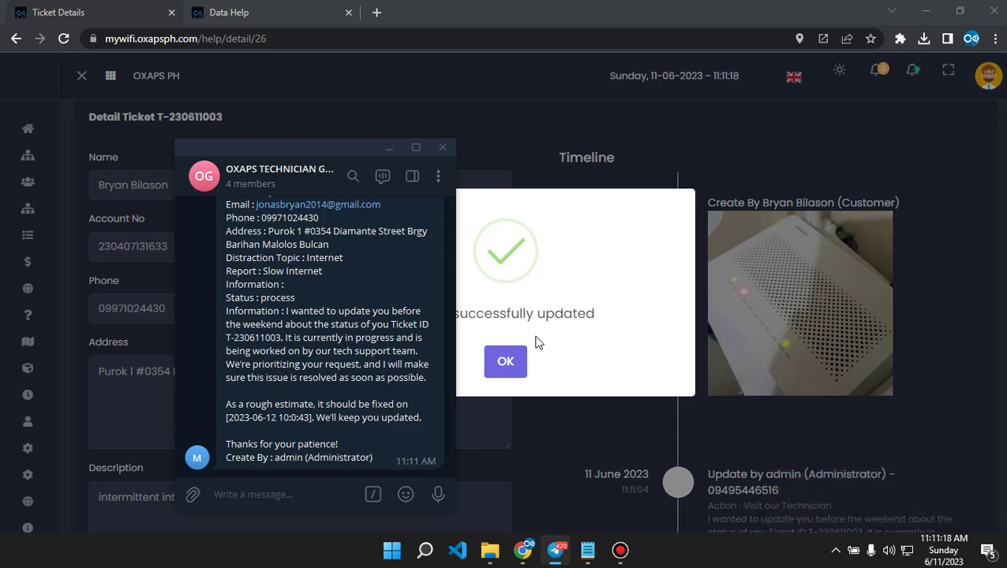
{"action": "left_click", "coordinate": [600, 311]}
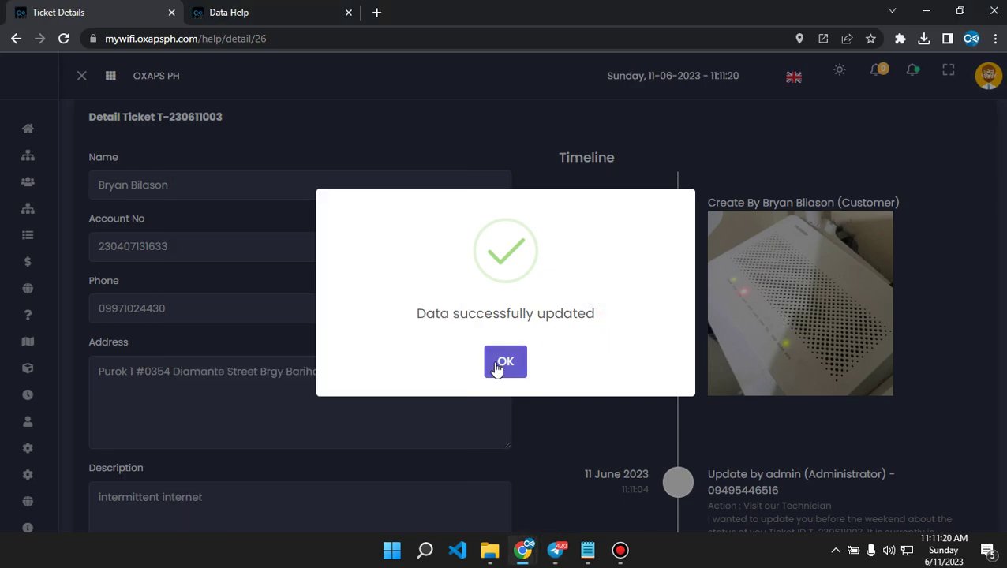
{"action": "left_click", "coordinate": [499, 365]}
{"action": "scroll", "coordinate": [581, 316], "scroll_direction": "down", "scroll_amount": 3}
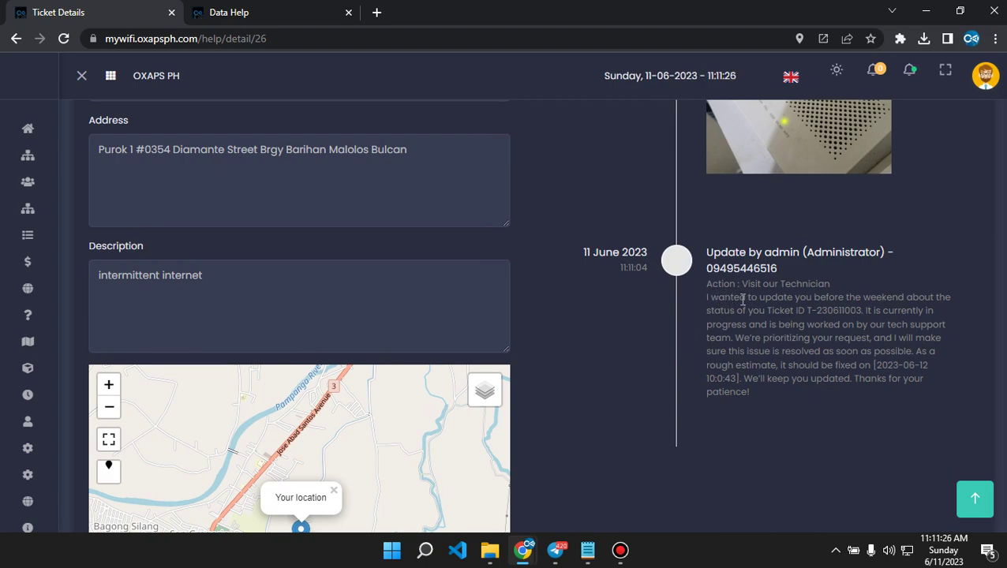
{"action": "scroll", "coordinate": [844, 330], "scroll_direction": "up", "scroll_amount": 3}
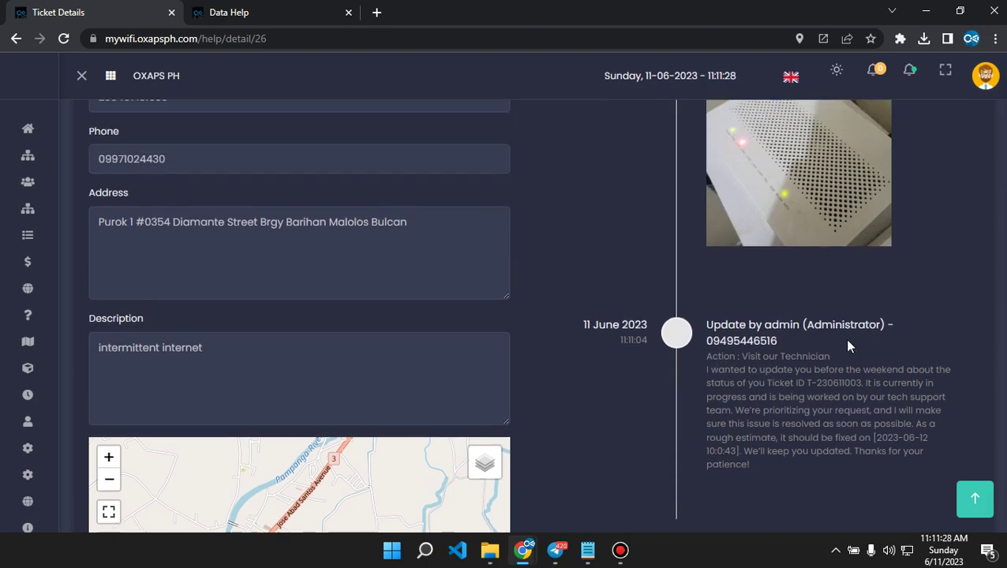
{"action": "left_click", "coordinate": [40, 341]}
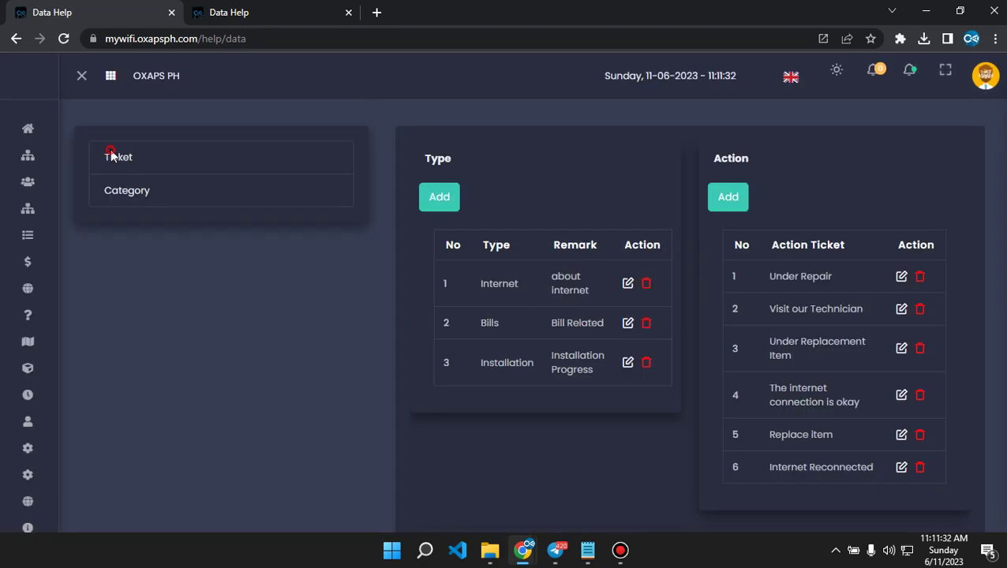
Filter the Help ticket list to Process status, leaving one ticket.
{"action": "left_click", "coordinate": [110, 155]}
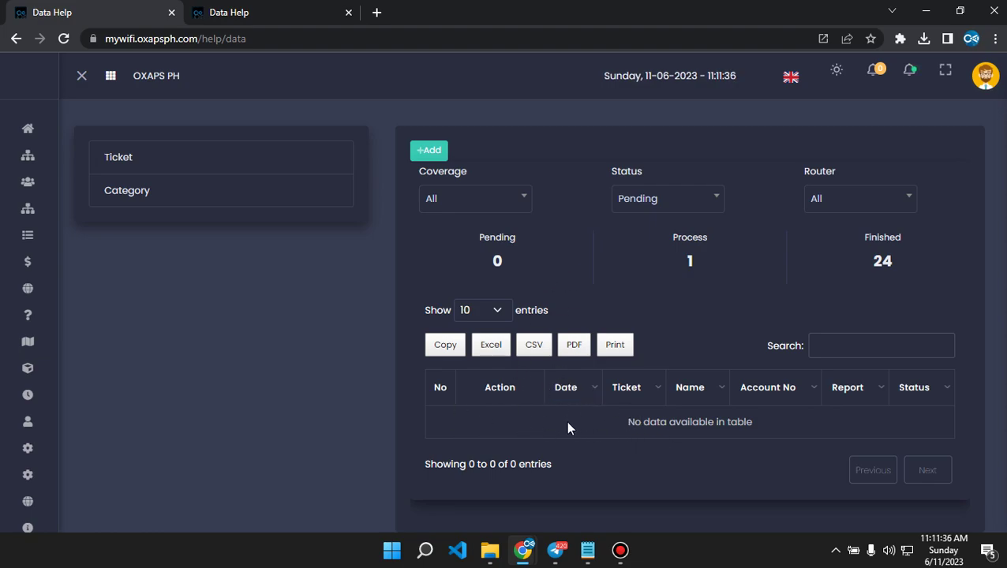
{"action": "left_click", "coordinate": [667, 199]}
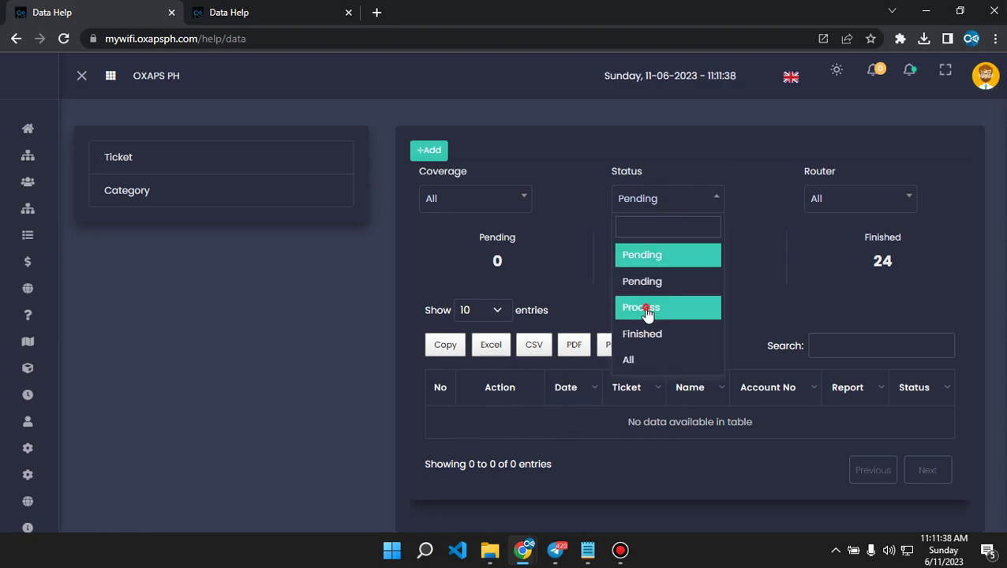
{"action": "left_click", "coordinate": [662, 308]}
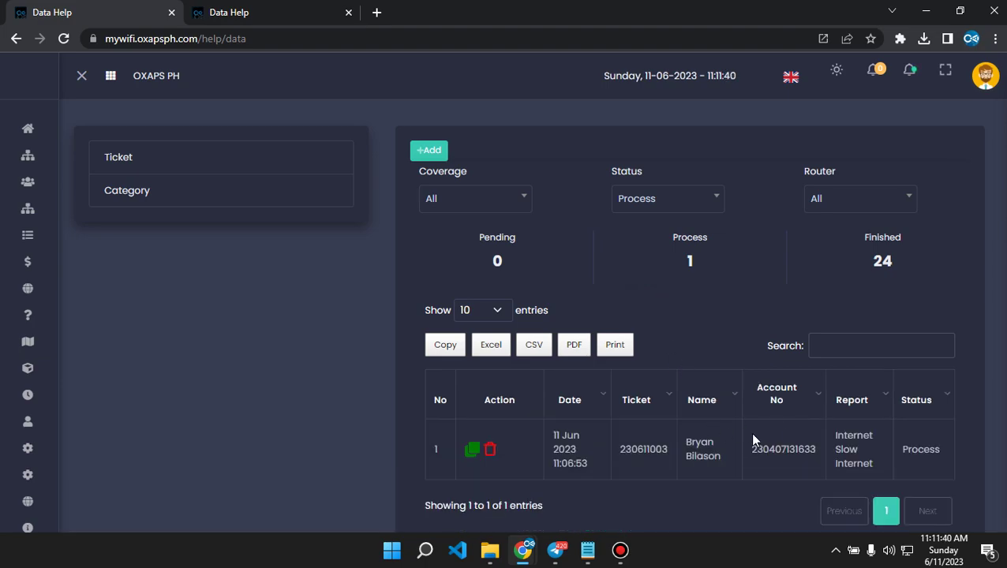
Bring the customer's Disturbance History window forward and reload it.
{"action": "mouse_move", "coordinate": [524, 548]}
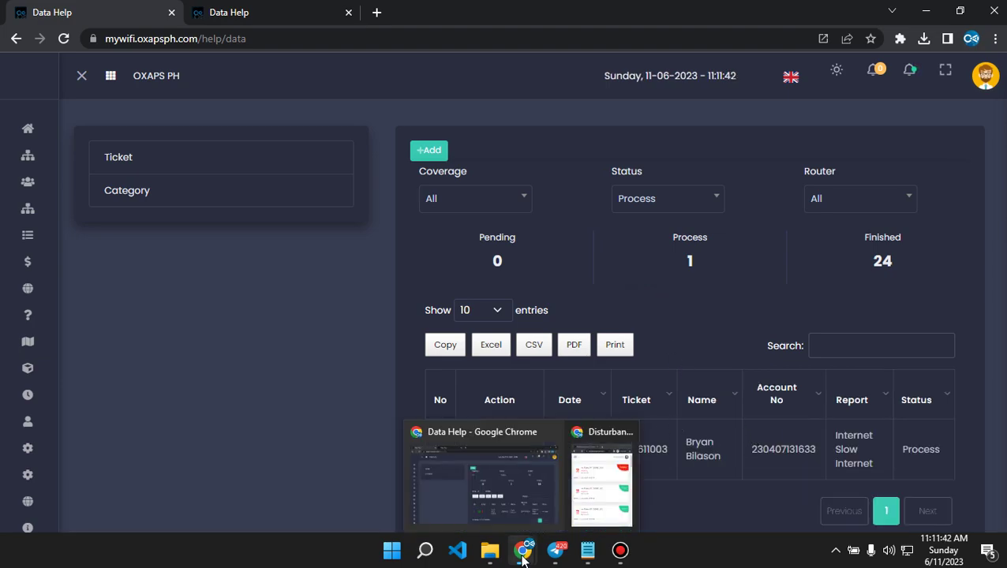
{"action": "left_click", "coordinate": [596, 507]}
{"action": "left_click", "coordinate": [707, 59]}
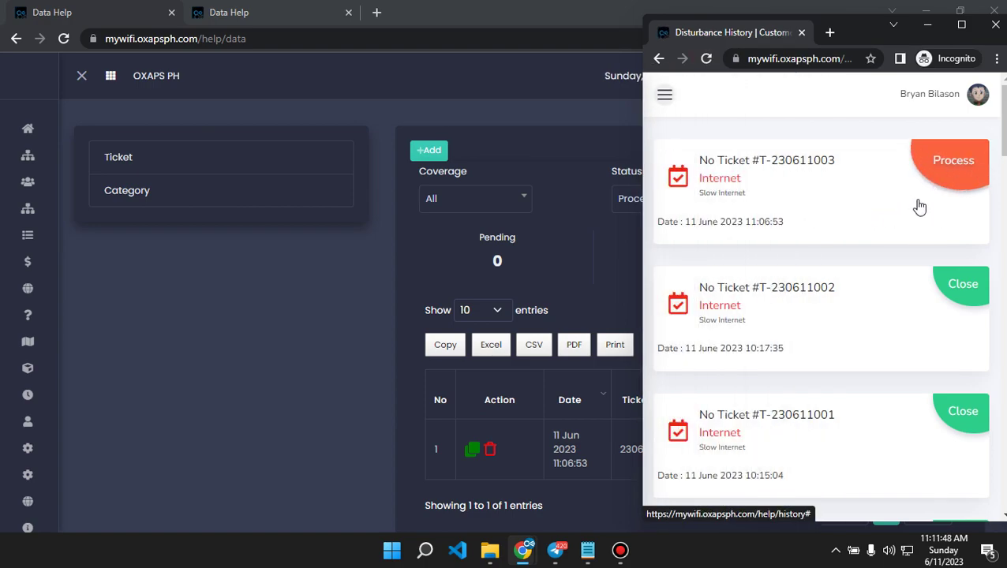
Open the Process ticket's timeline to see the Visit our Technician update, then return to admin.
{"action": "left_click", "coordinate": [849, 190]}
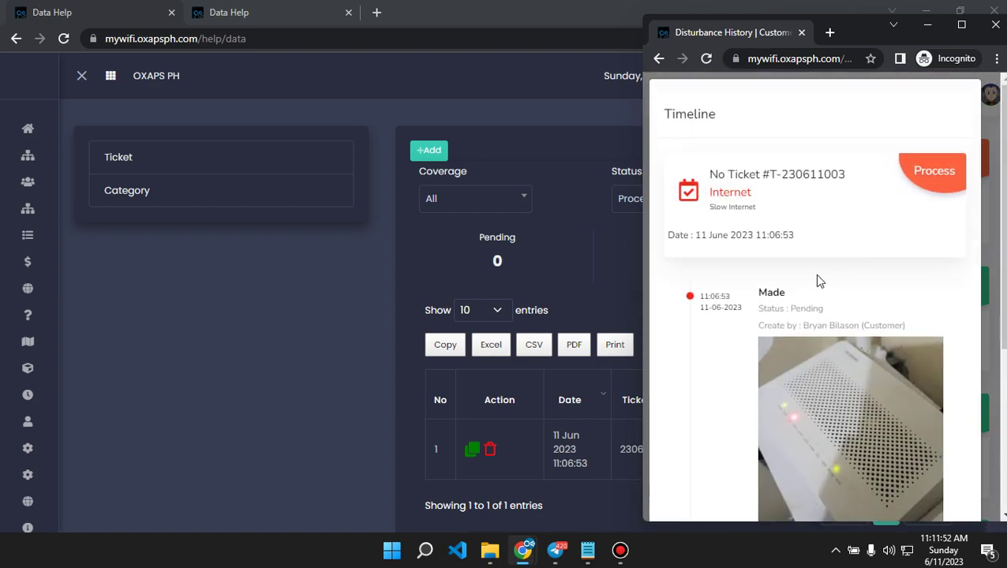
{"action": "scroll", "coordinate": [818, 280], "scroll_direction": "down", "scroll_amount": 4}
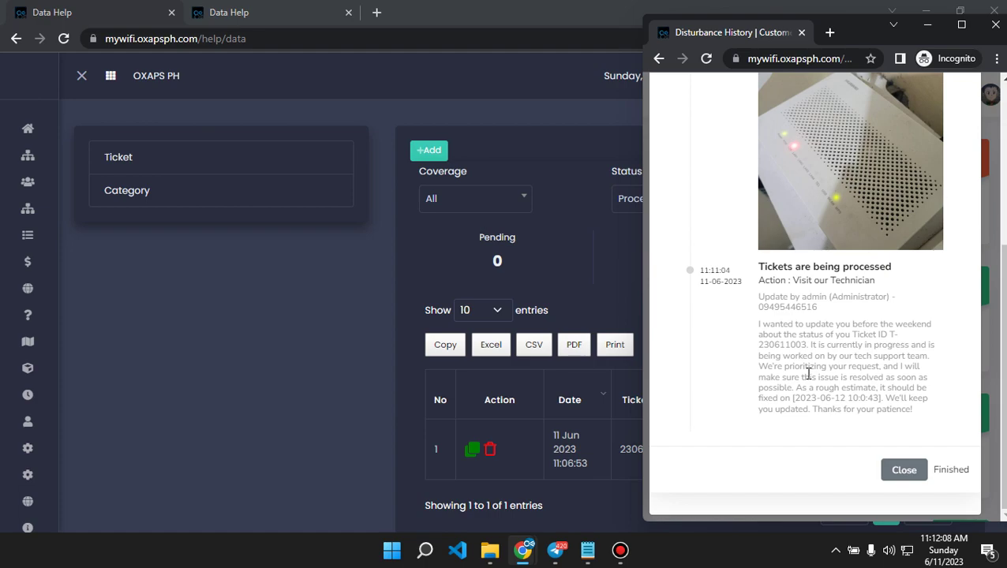
{"action": "left_click", "coordinate": [248, 292]}
Add a new technician user, entering the technician's full name and e-mail address.
{"action": "left_click", "coordinate": [40, 411]}
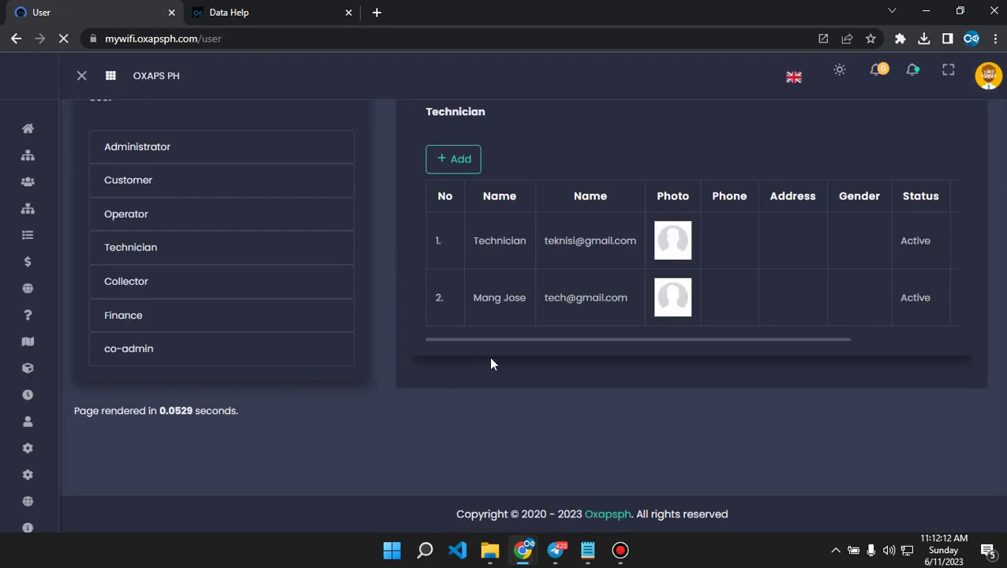
{"action": "left_click", "coordinate": [451, 207]}
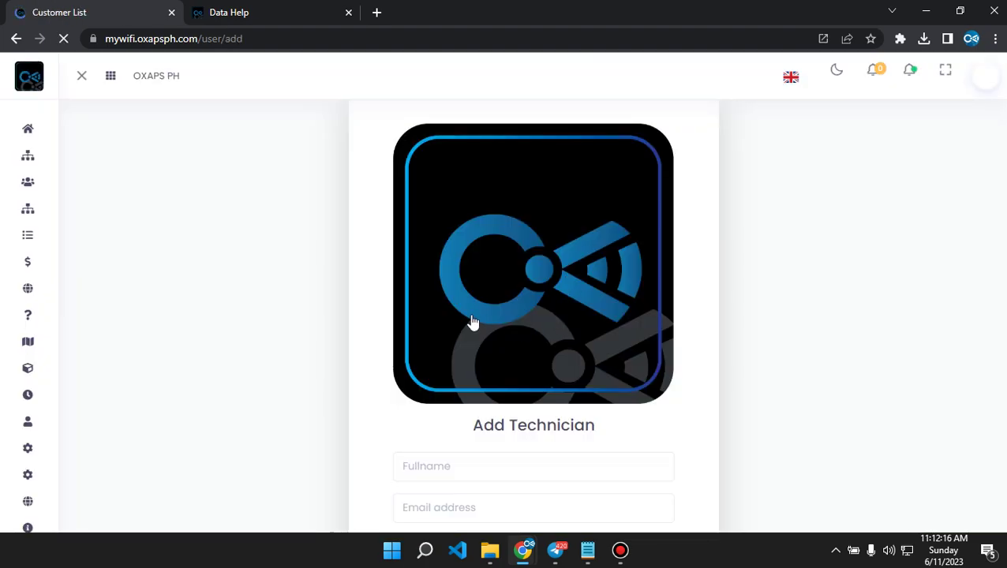
{"action": "scroll", "coordinate": [478, 324], "scroll_direction": "down", "scroll_amount": 3}
{"action": "left_click", "coordinate": [461, 244]}
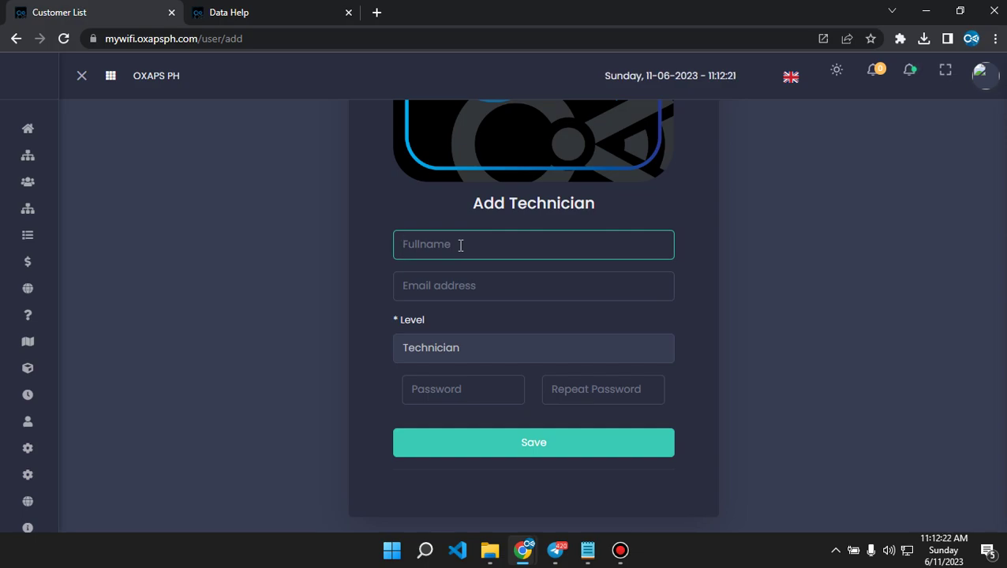
{"action": "type", "text": "Ding Dong Dontes"}
{"action": "left_click", "coordinate": [480, 285]}
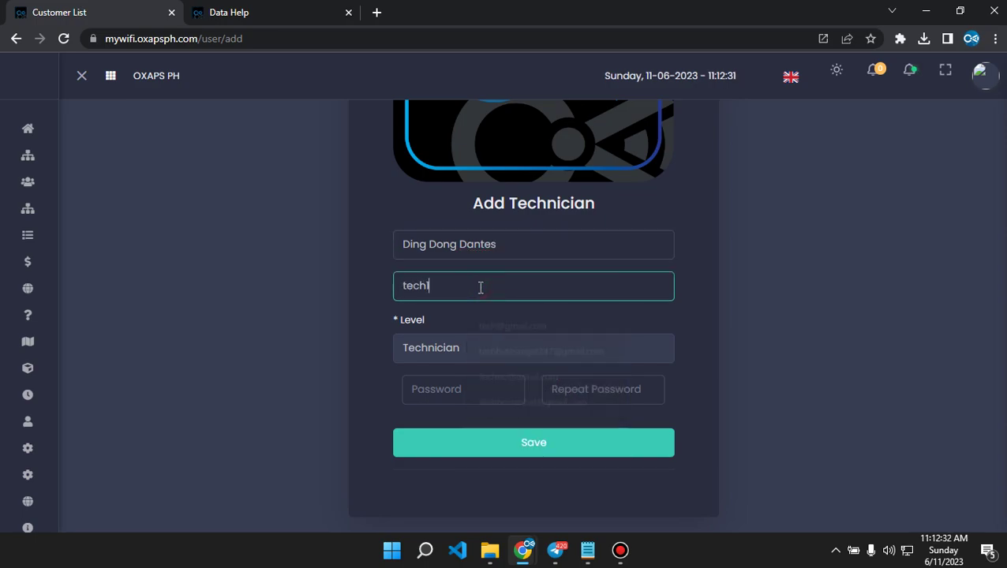
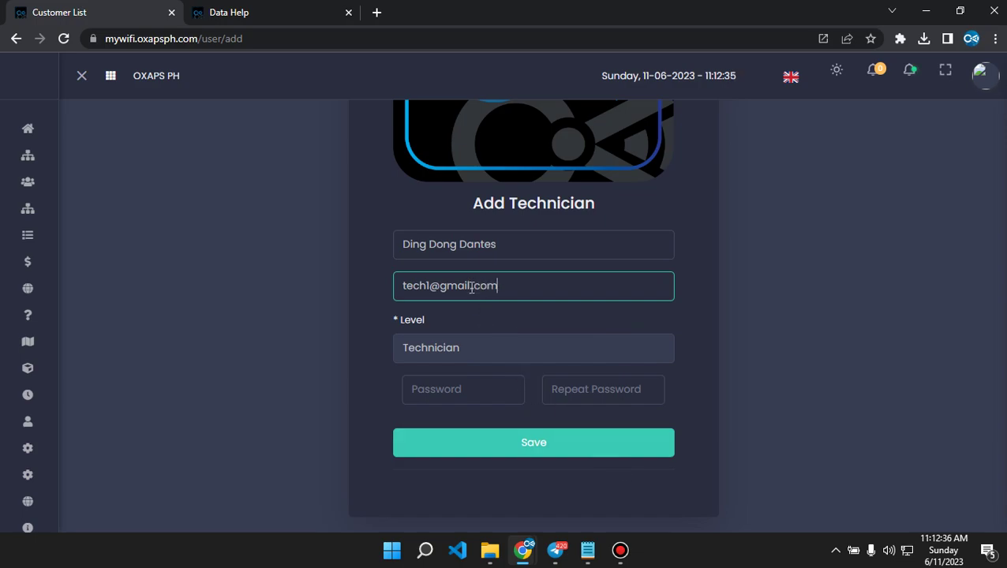
Enter and confirm the account password, save the technician, and dismiss both confirmations.
{"action": "left_click", "coordinate": [474, 390]}
{"action": "type", "text": "1234"}
{"action": "left_click", "coordinate": [606, 401]}
{"action": "type", "text": "1234"}
{"action": "left_click", "coordinate": [542, 445]}
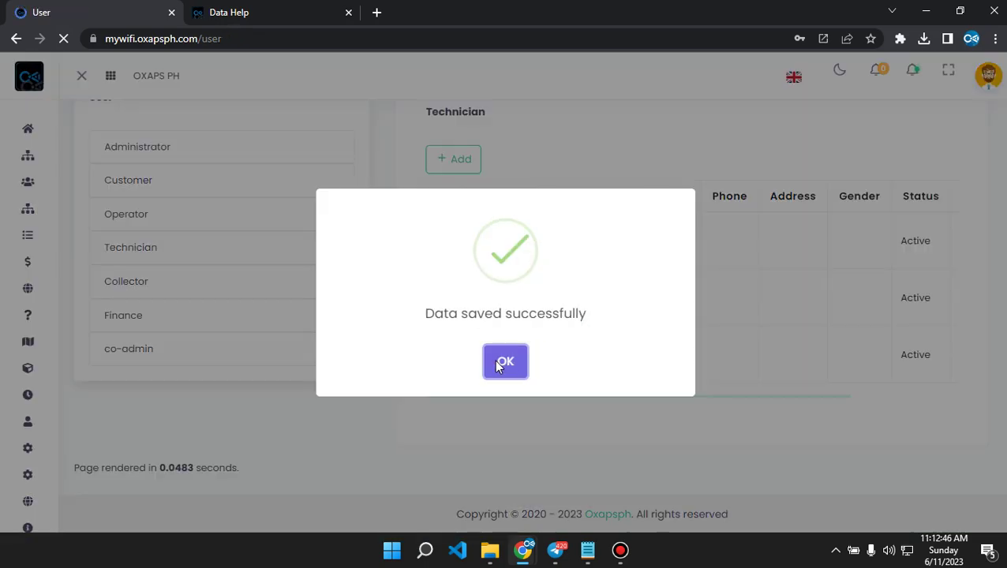
{"action": "left_click", "coordinate": [505, 362]}
{"action": "scroll", "coordinate": [544, 418], "scroll_direction": "down", "scroll_amount": 2}
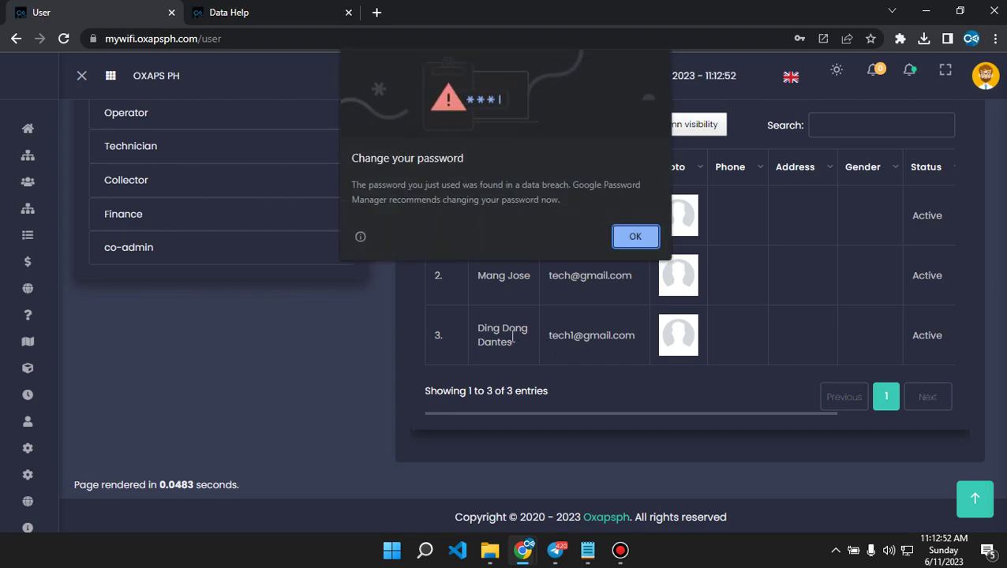
{"action": "key", "text": "Return"}
{"action": "scroll", "coordinate": [632, 340], "scroll_direction": "up", "scroll_amount": 2}
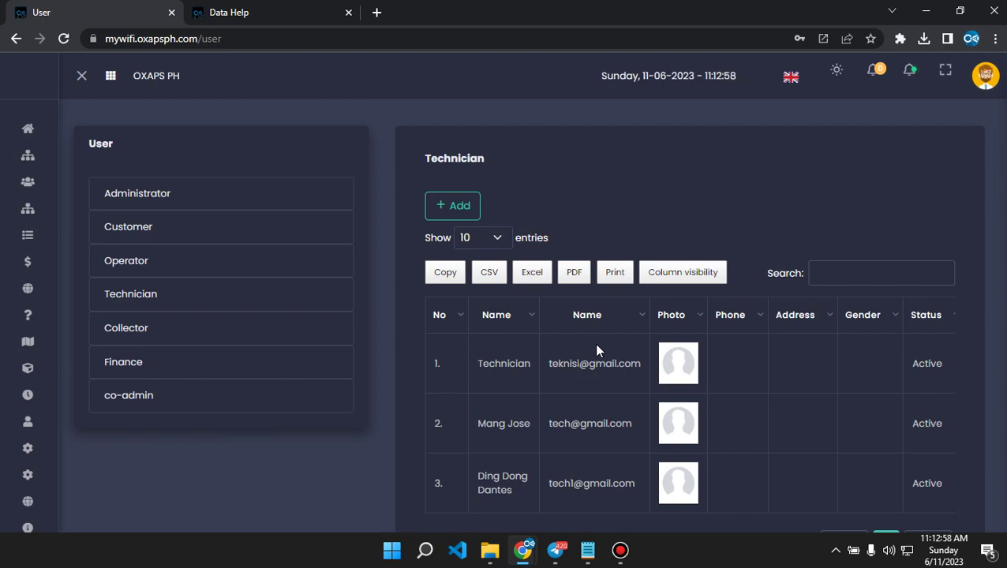
{"action": "mouse_move", "coordinate": [40, 216]}
{"action": "left_click", "coordinate": [70, 206]}
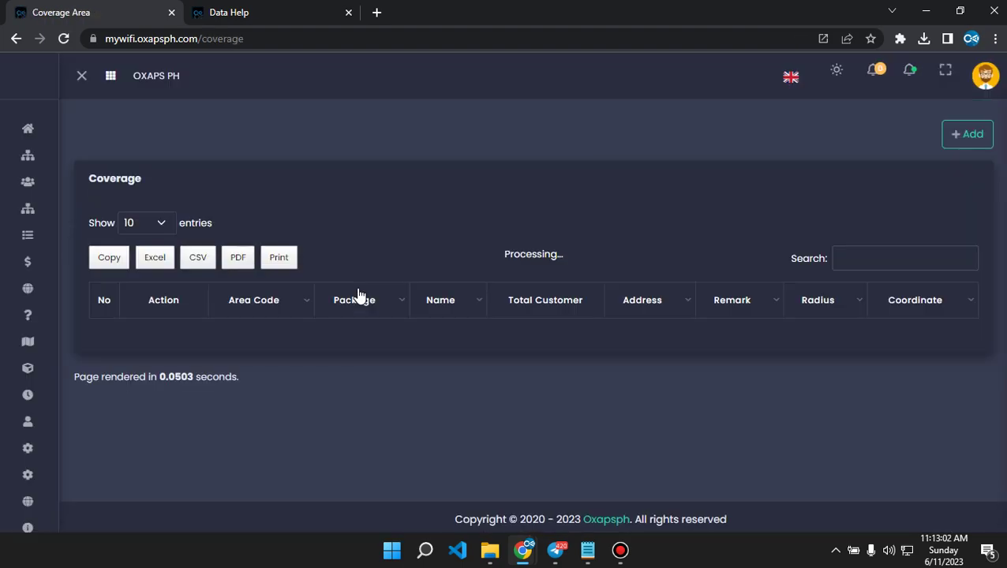
Assign the newly added technician as a third user of the MALOLOS BULACAN coverage area.
{"action": "scroll", "coordinate": [420, 314], "scroll_direction": "down", "scroll_amount": 2}
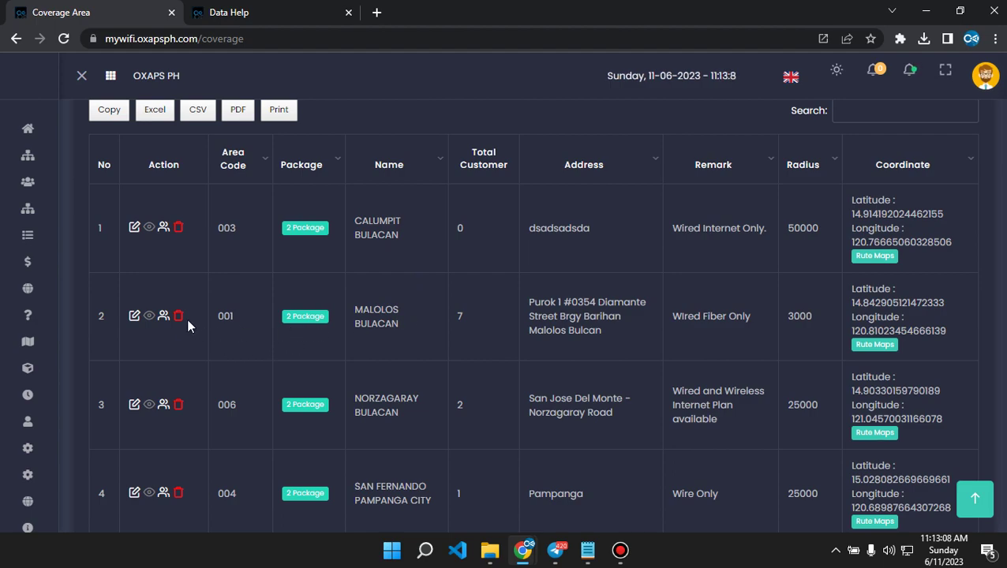
{"action": "left_click", "coordinate": [150, 315]}
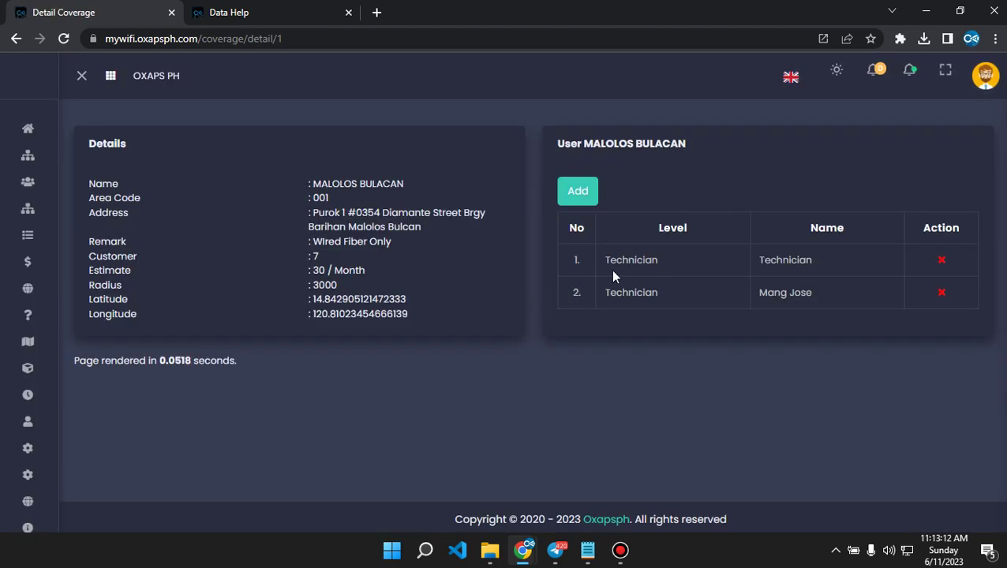
{"action": "left_click", "coordinate": [571, 198]}
{"action": "left_click", "coordinate": [405, 221]}
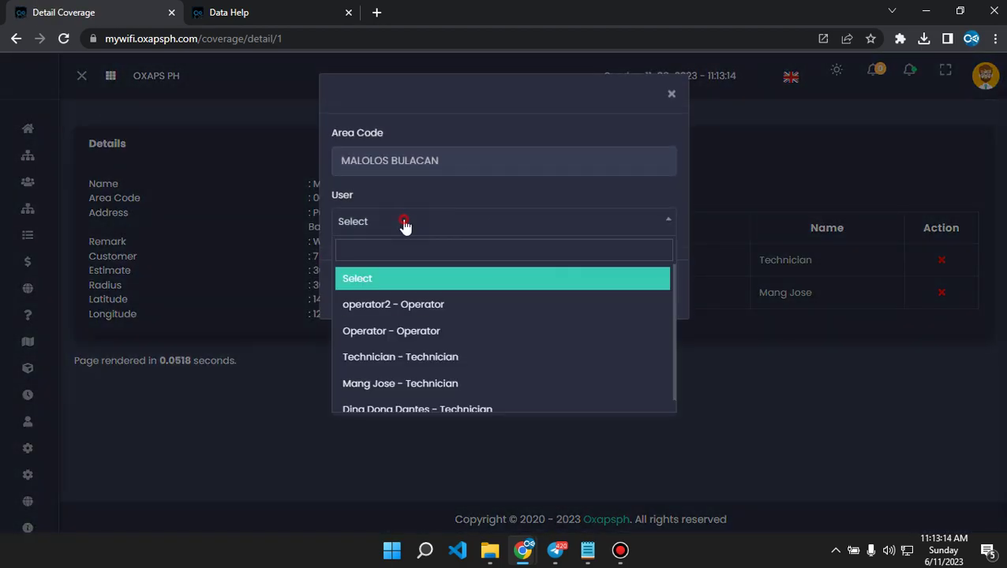
{"action": "scroll", "coordinate": [454, 323], "scroll_direction": "down", "scroll_amount": 1}
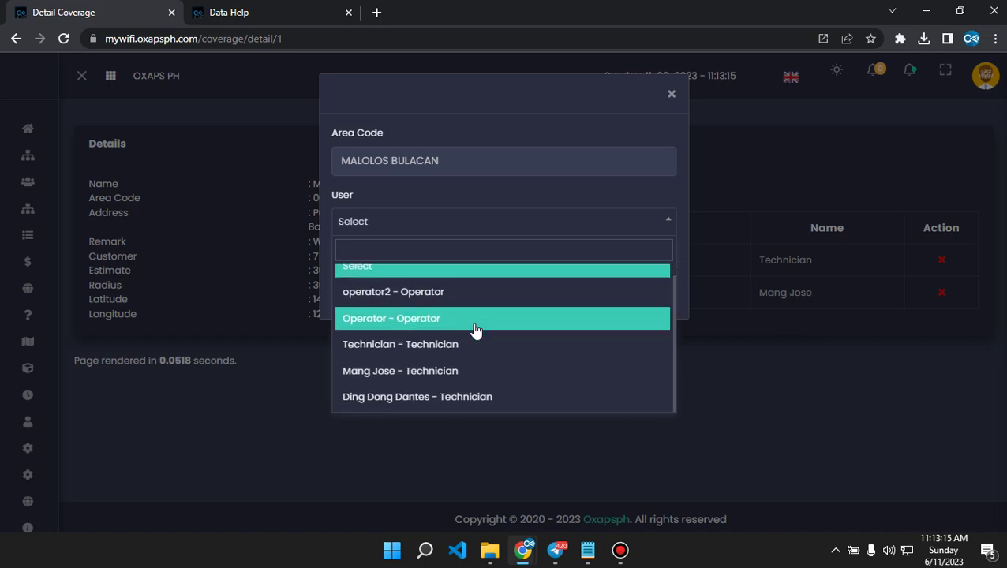
{"action": "left_click", "coordinate": [372, 402]}
{"action": "left_click", "coordinate": [641, 293]}
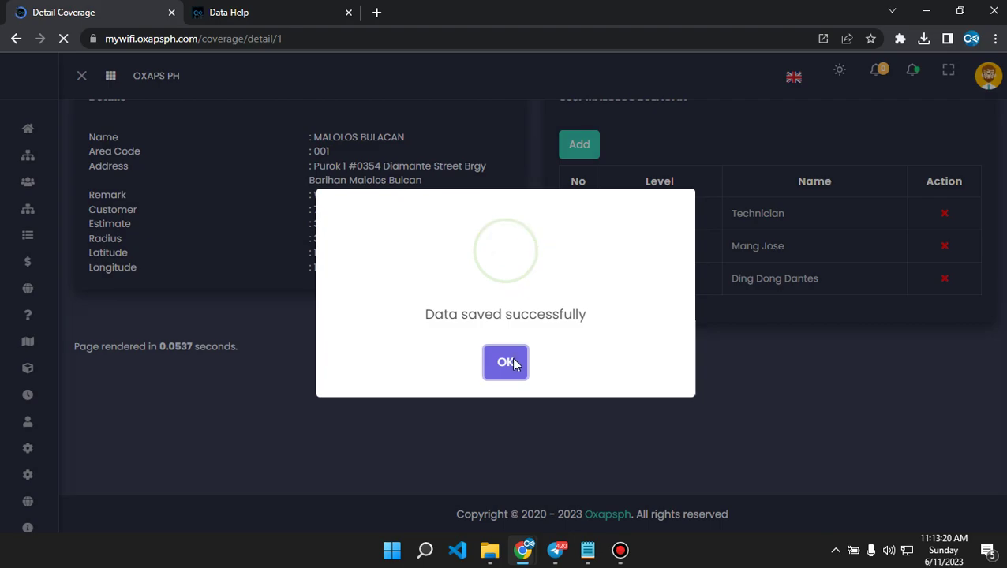
{"action": "left_click", "coordinate": [506, 365]}
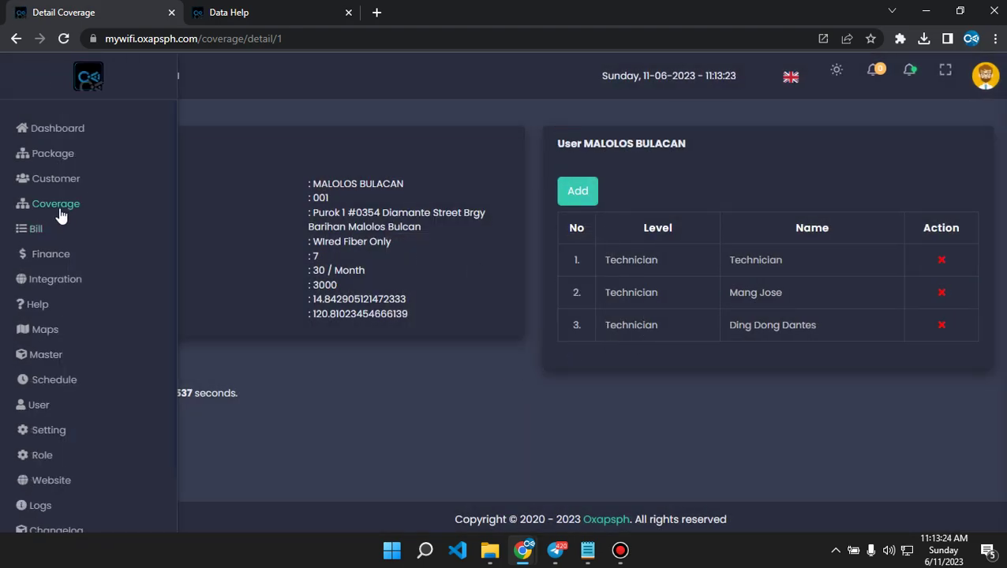
Add the new technician to CALUMPIT BULACAN coverage, then return to the Help ticket list.
{"action": "left_click", "coordinate": [63, 215]}
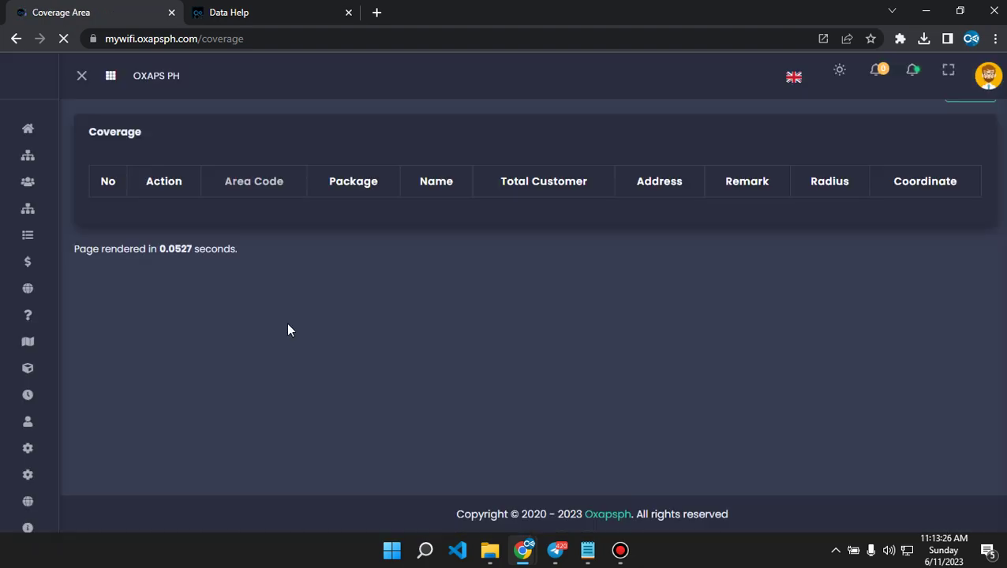
{"action": "scroll", "coordinate": [280, 347], "scroll_direction": "down", "scroll_amount": 2}
{"action": "scroll", "coordinate": [284, 356], "scroll_direction": "down", "scroll_amount": 1}
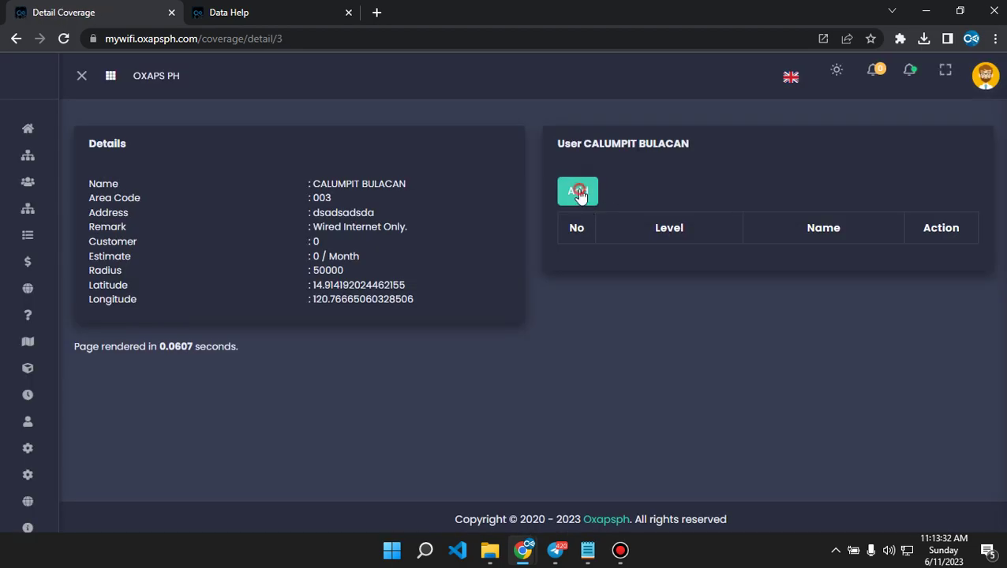
{"action": "left_click", "coordinate": [579, 193]}
{"action": "left_click", "coordinate": [396, 229]}
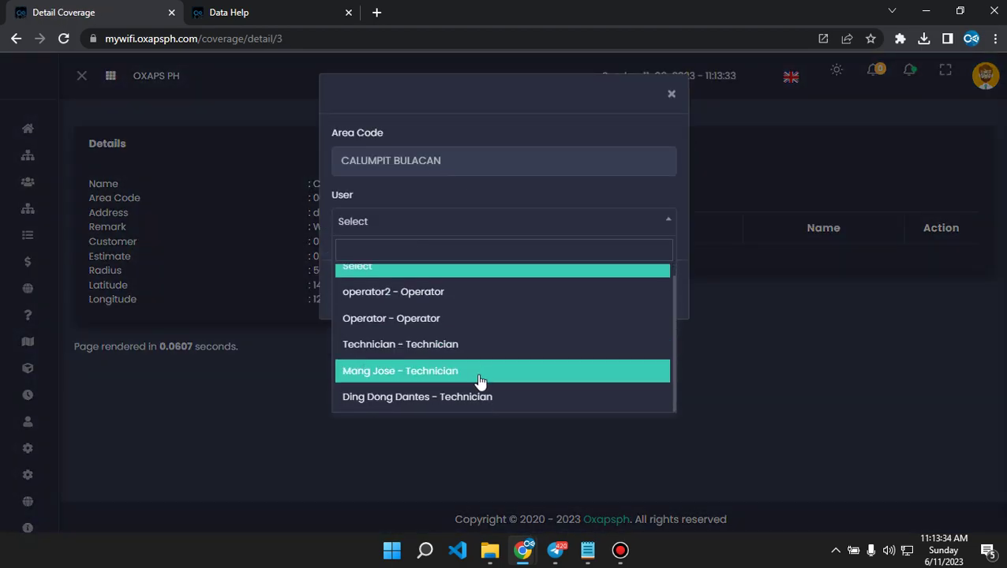
{"action": "left_click", "coordinate": [442, 401]}
{"action": "left_click", "coordinate": [655, 290]}
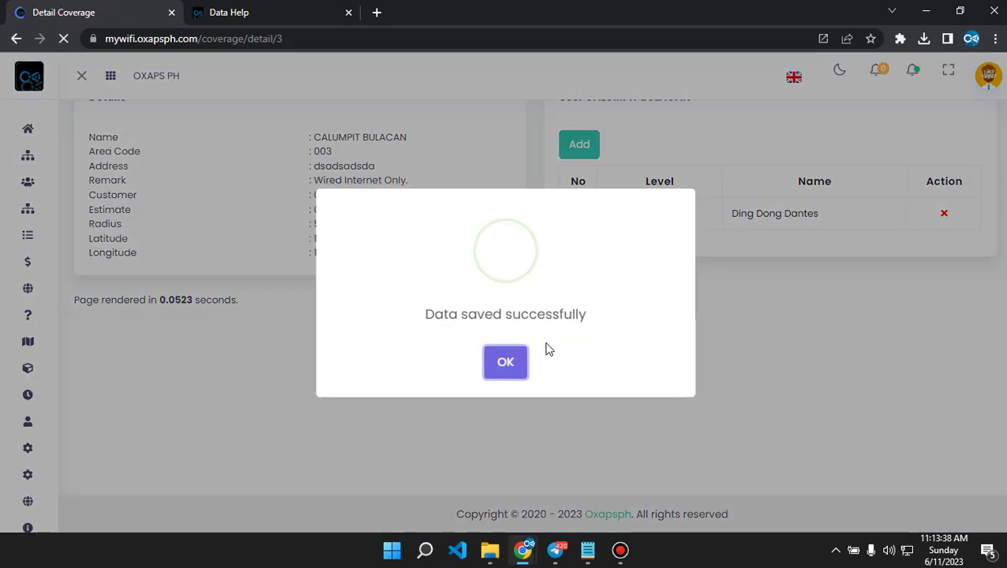
{"action": "left_click", "coordinate": [509, 364]}
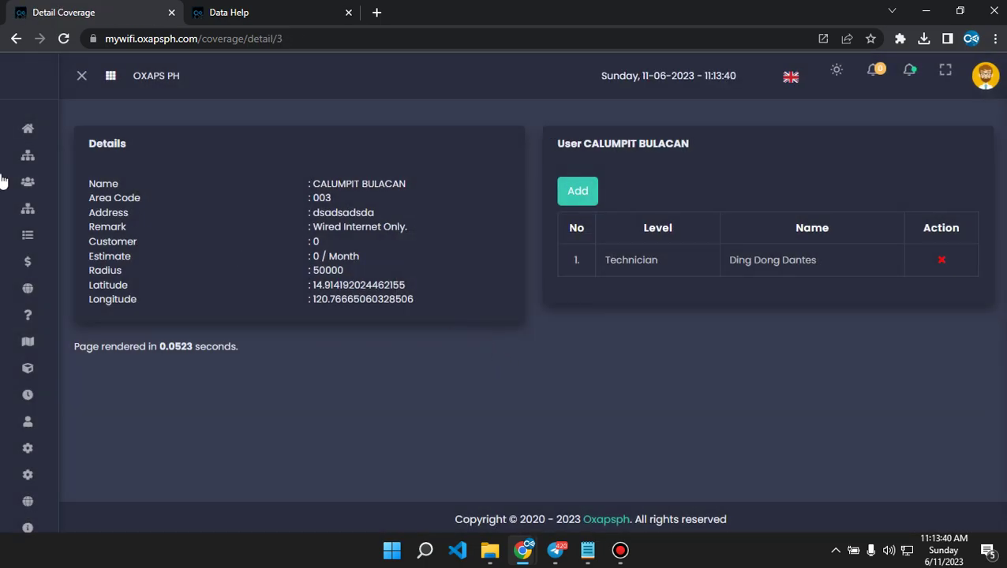
{"action": "mouse_move", "coordinate": [93, 257]}
{"action": "left_click", "coordinate": [38, 306]}
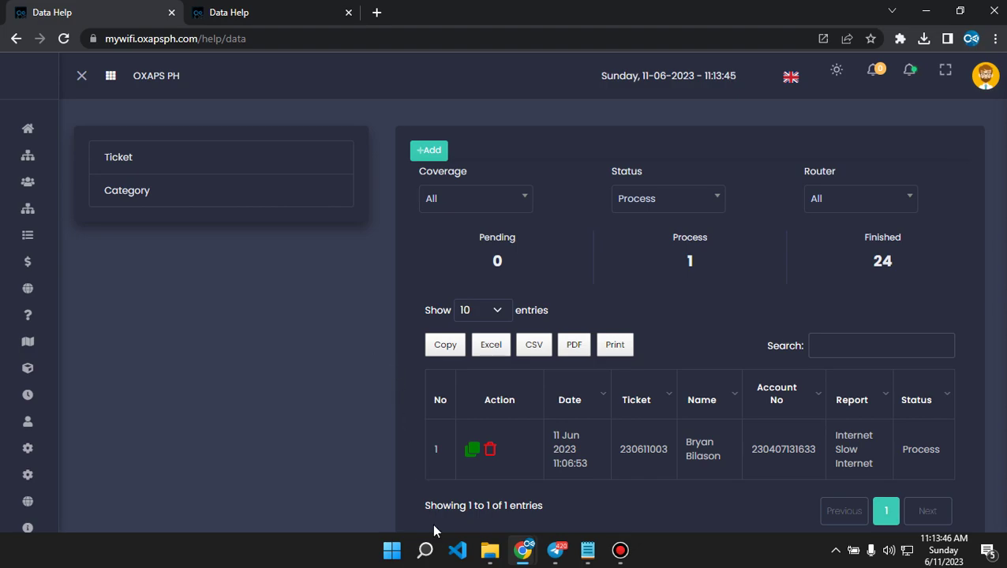
Load mywifi.oxapsph.com in a separate Firefox window.
{"action": "left_click", "coordinate": [424, 550]}
{"action": "left_click", "coordinate": [609, 302]}
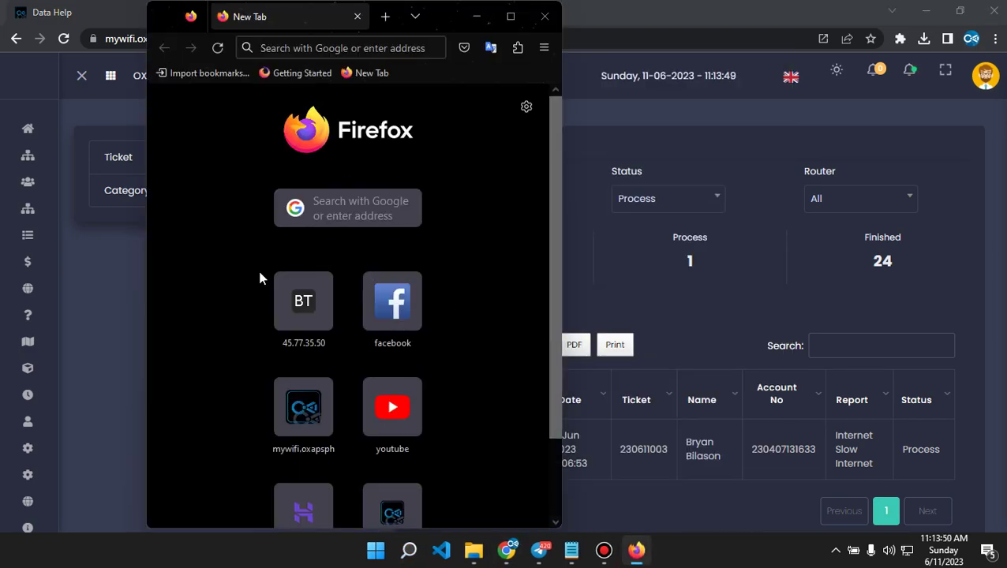
{"action": "type", "text": "mywifi.oxapsph.com/"}
{"action": "key", "text": "Return"}
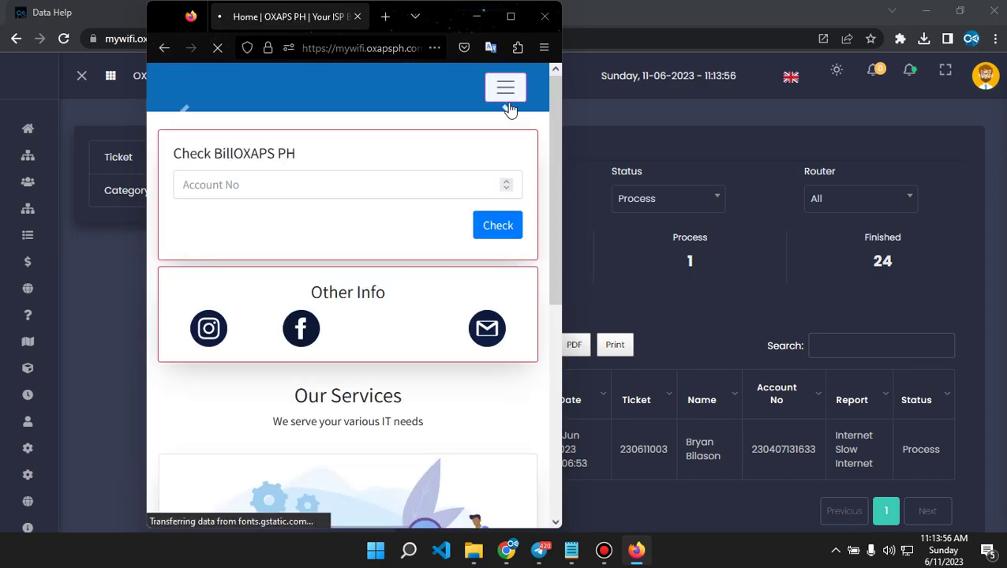
Sign out of the current account from the header's avatar menu.
{"action": "left_click", "coordinate": [506, 96]}
{"action": "left_click", "coordinate": [217, 309]}
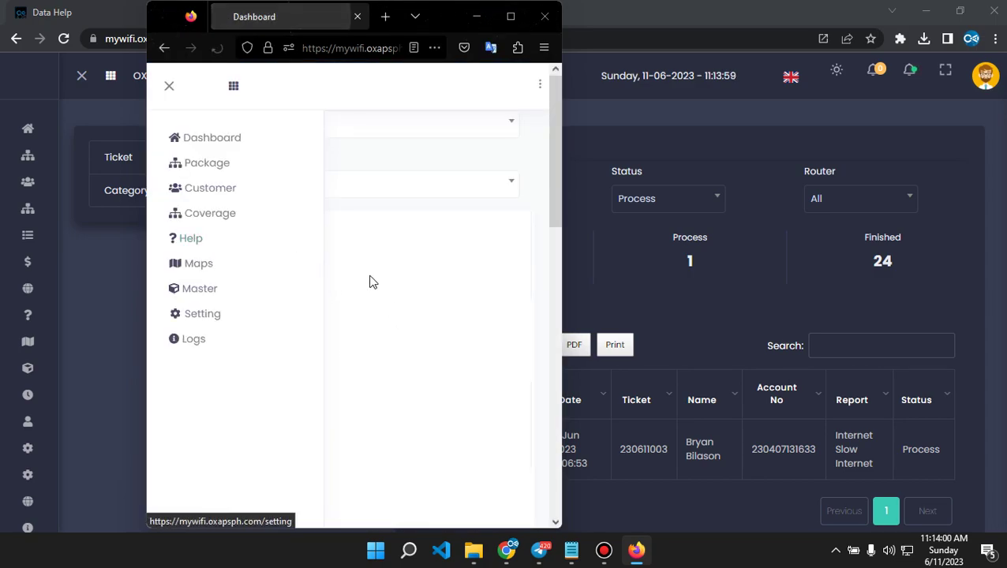
{"action": "left_click", "coordinate": [540, 86]}
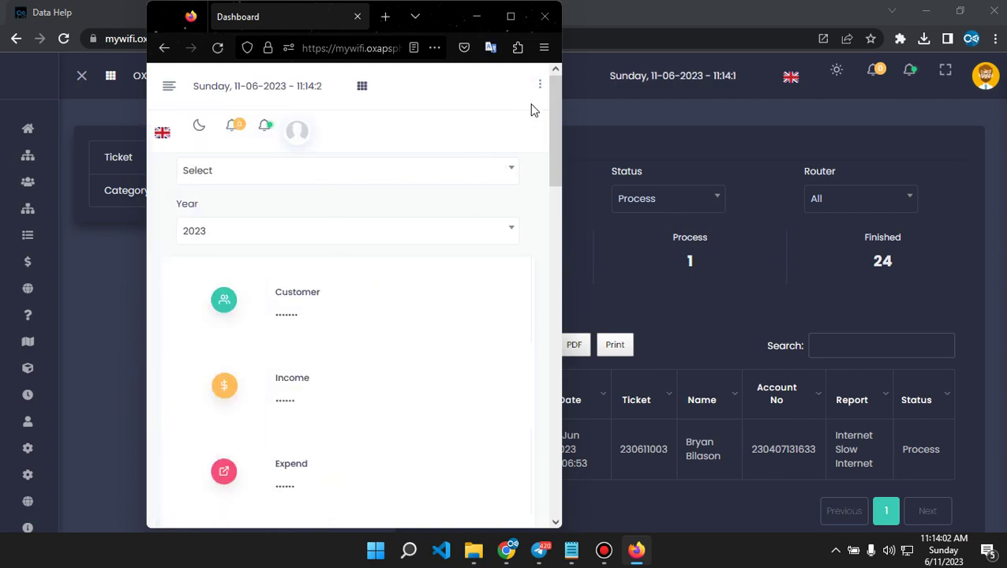
{"action": "left_click", "coordinate": [296, 133]}
{"action": "left_click", "coordinate": [221, 251]}
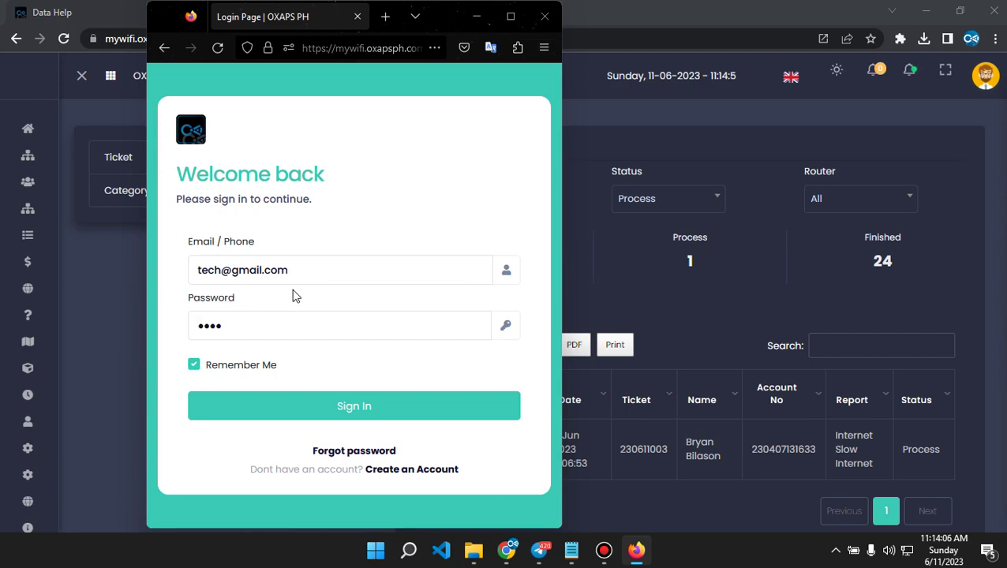
Sign in with the saved tech1 technician login, dismissing the save-login and Welcome prompts.
{"action": "left_click", "coordinate": [213, 269]}
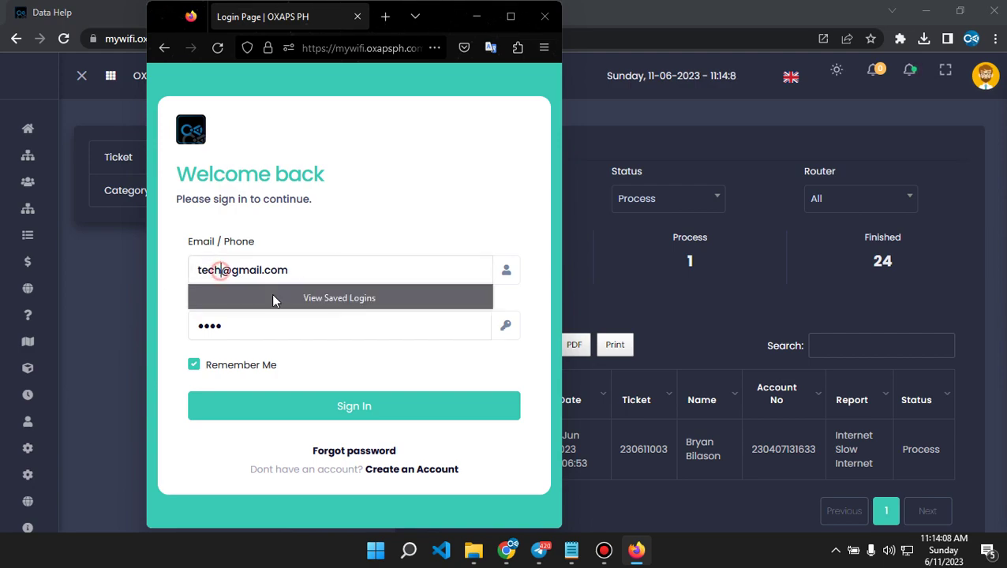
{"action": "left_click", "coordinate": [382, 235]}
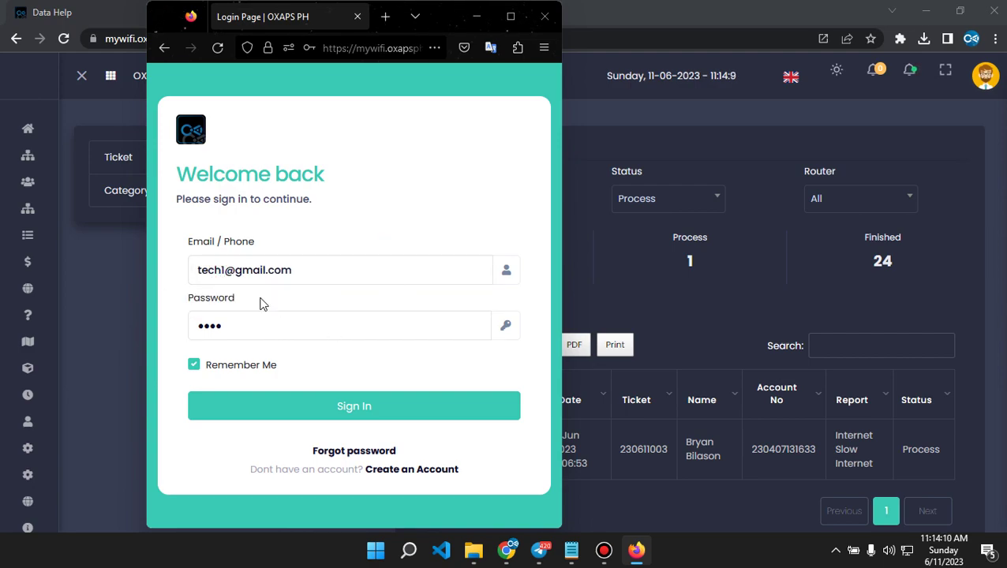
{"action": "left_click", "coordinate": [326, 414]}
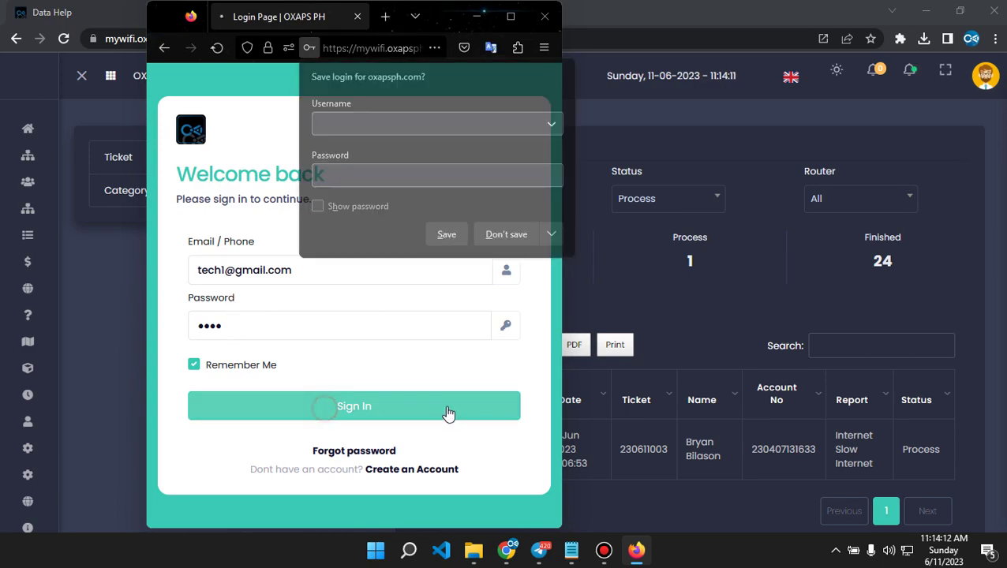
{"action": "left_click", "coordinate": [505, 235]}
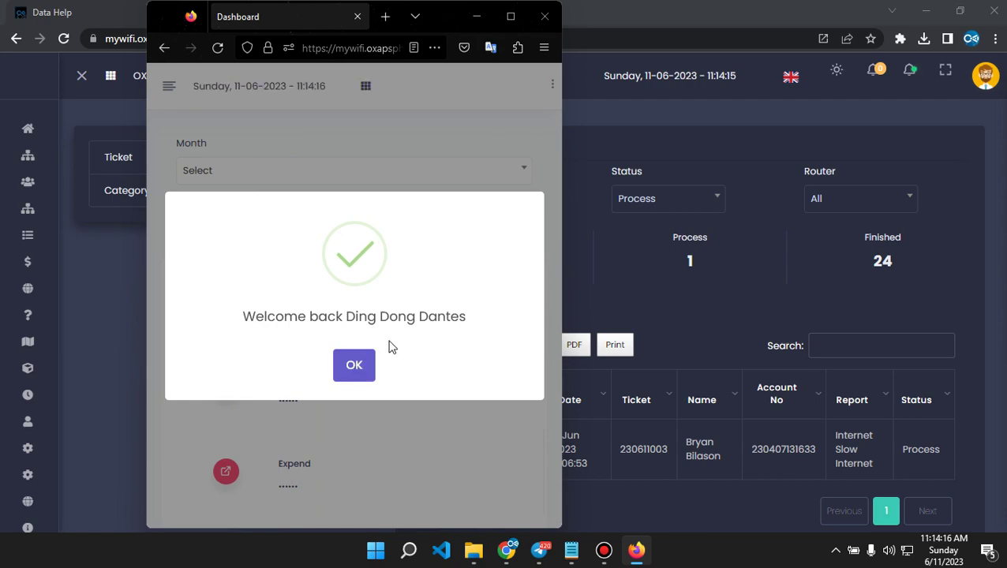
{"action": "left_click", "coordinate": [352, 367]}
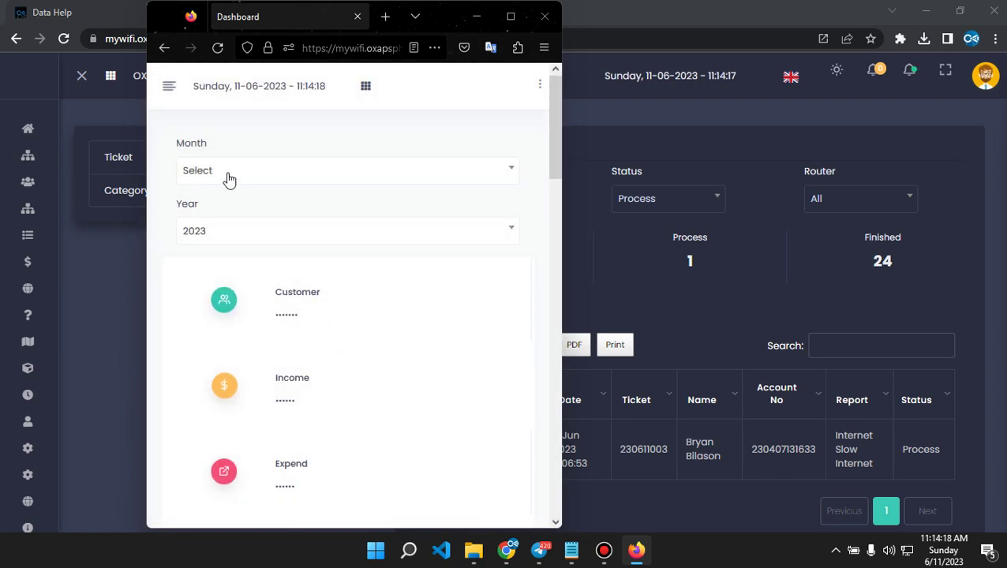
{"action": "scroll", "coordinate": [290, 213], "scroll_direction": "down", "scroll_amount": 5}
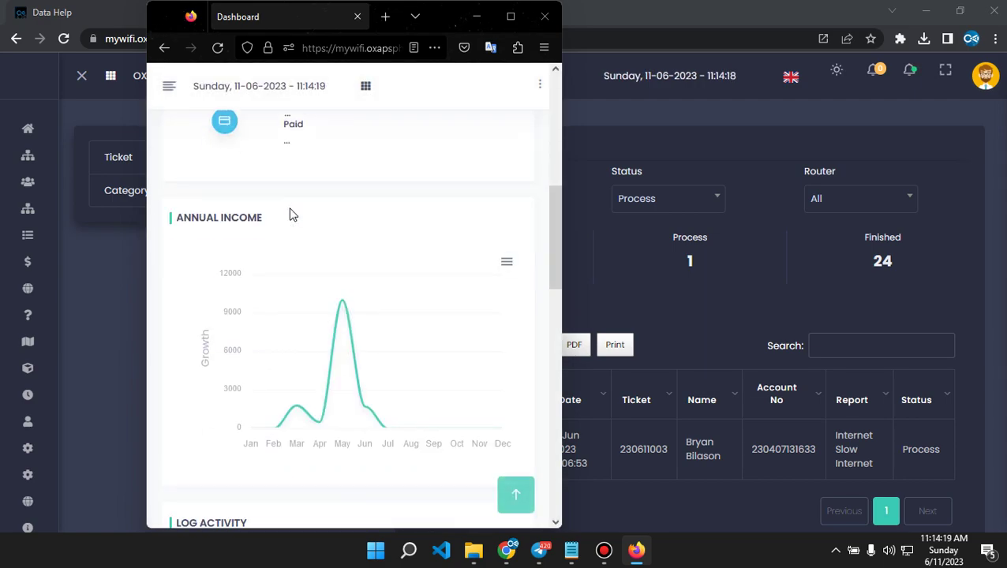
{"action": "left_click", "coordinate": [169, 86]}
{"action": "left_click", "coordinate": [195, 263]}
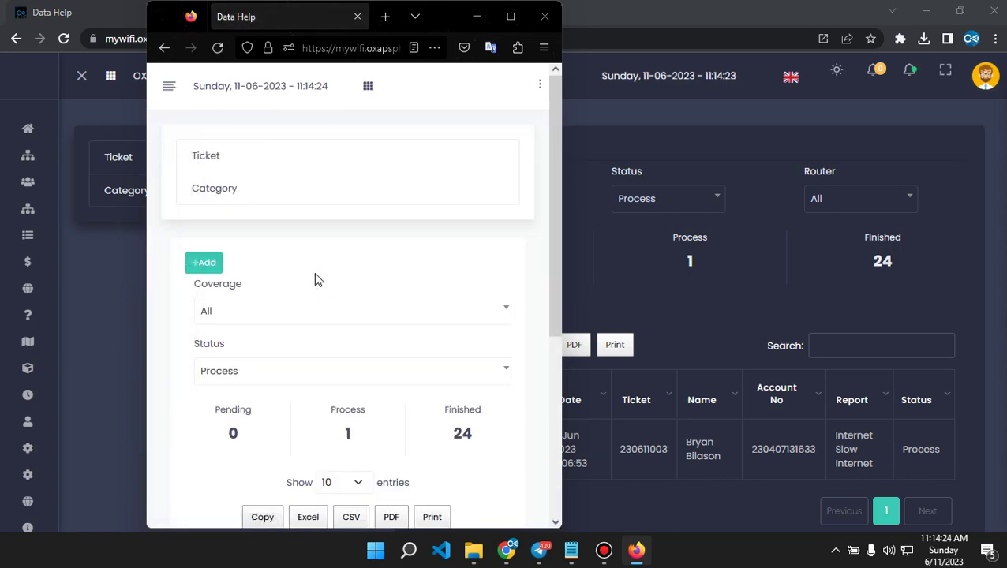
{"action": "scroll", "coordinate": [315, 278], "scroll_direction": "down", "scroll_amount": 5}
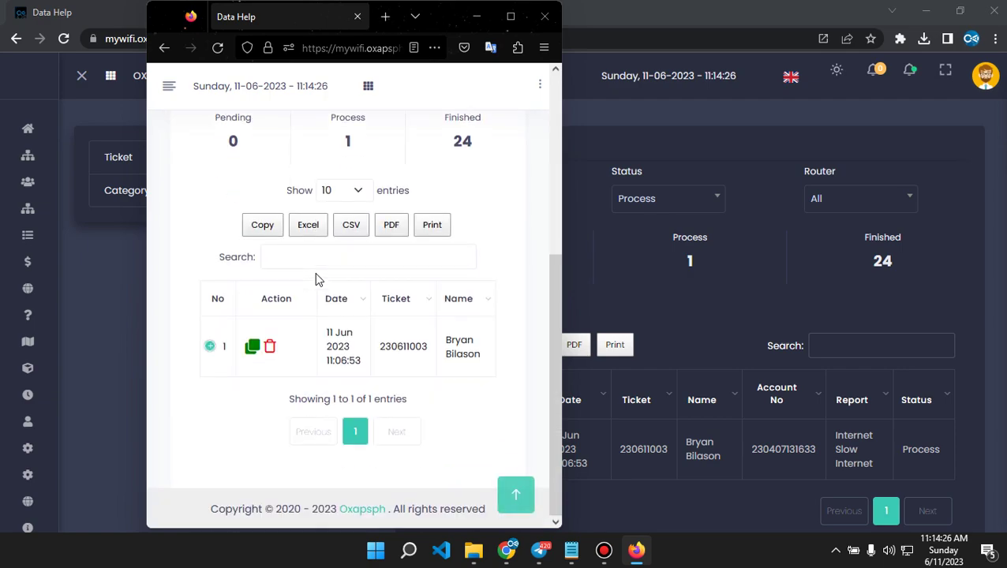
{"action": "scroll", "coordinate": [319, 298], "scroll_direction": "up", "scroll_amount": 2}
{"action": "scroll", "coordinate": [320, 299], "scroll_direction": "down", "scroll_amount": 1}
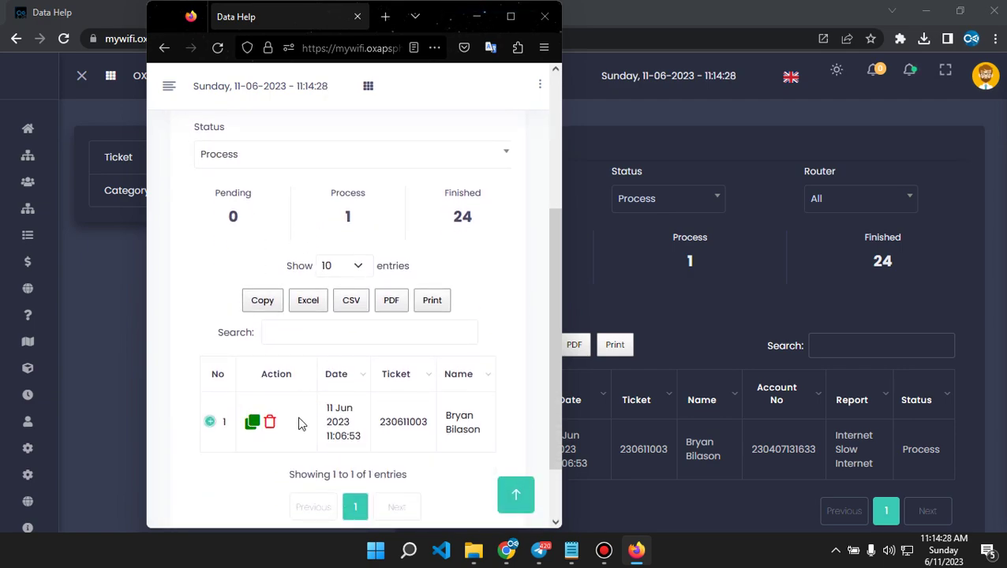
{"action": "left_click", "coordinate": [251, 424]}
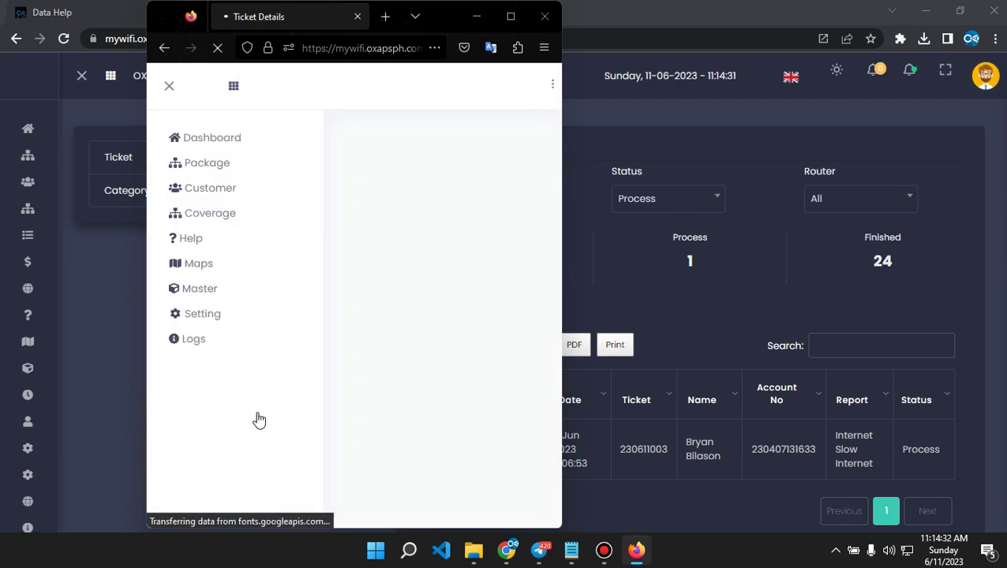
{"action": "left_click", "coordinate": [169, 86]}
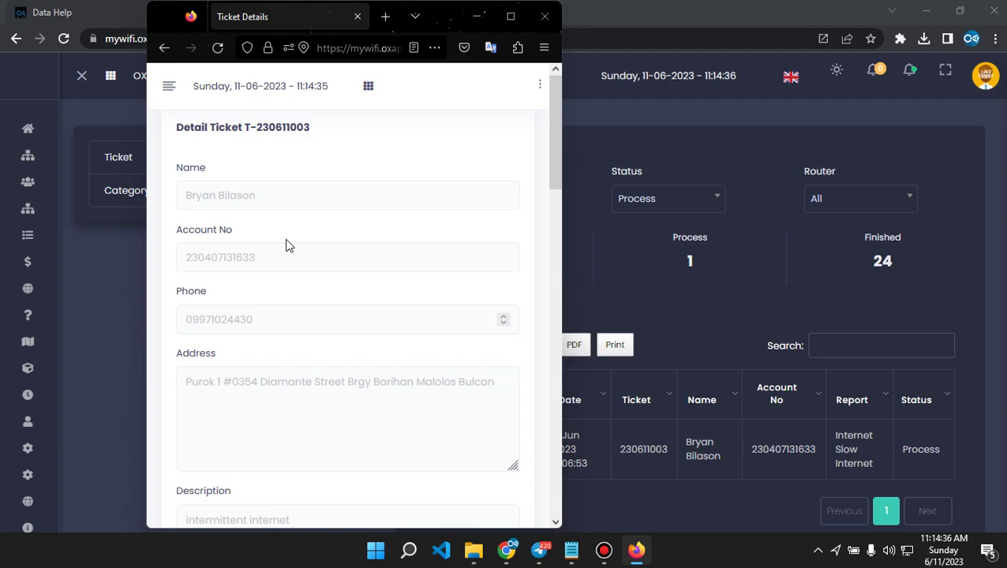
{"action": "scroll", "coordinate": [319, 265], "scroll_direction": "down", "scroll_amount": 6}
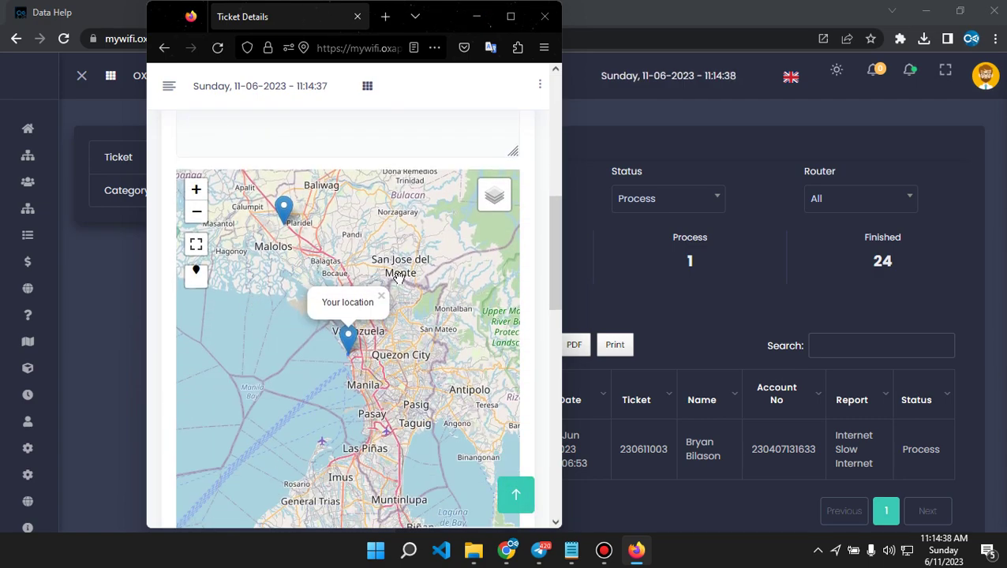
{"action": "scroll", "coordinate": [172, 336], "scroll_direction": "down", "scroll_amount": 3}
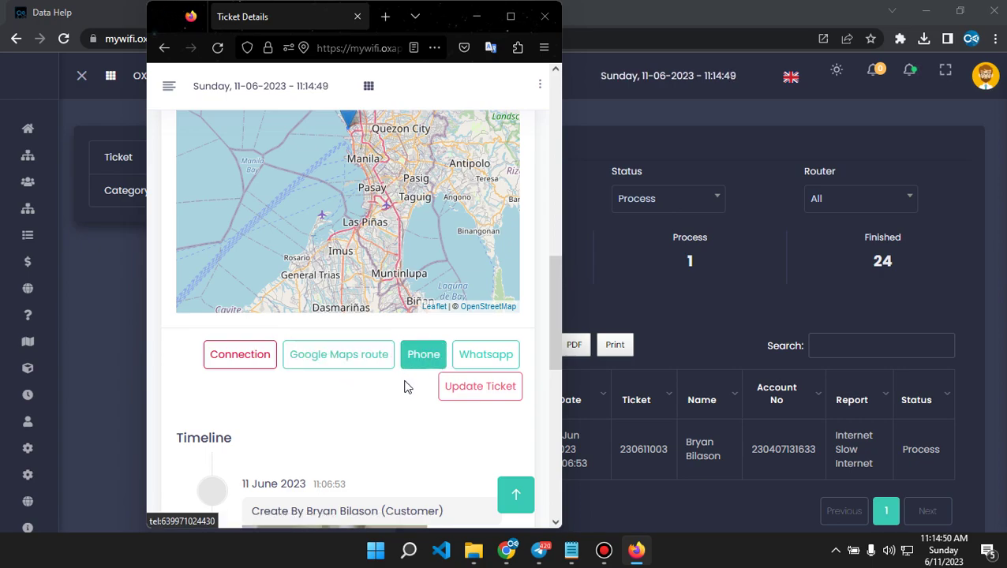
{"action": "scroll", "coordinate": [316, 419], "scroll_direction": "down", "scroll_amount": 2}
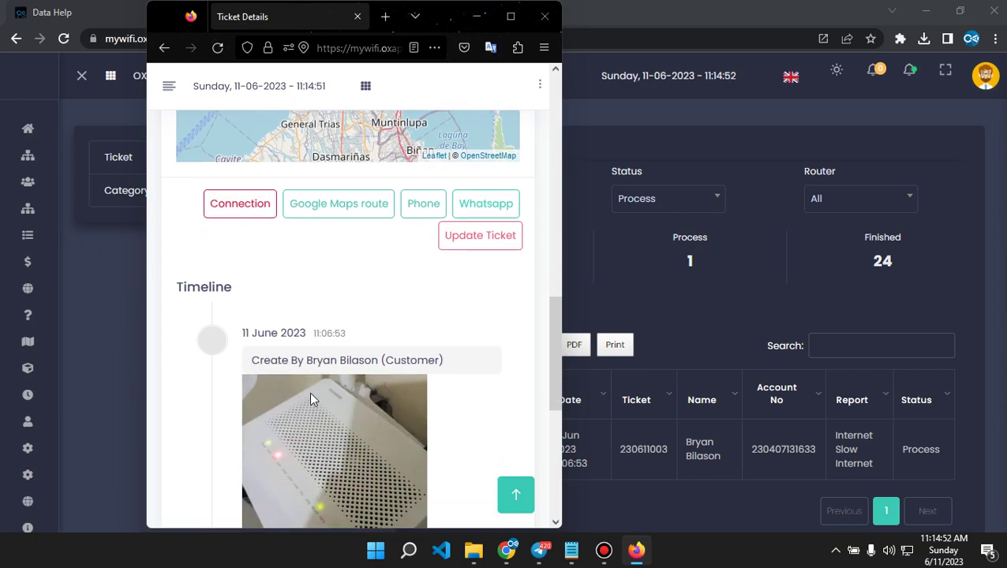
{"action": "scroll", "coordinate": [331, 337], "scroll_direction": "down", "scroll_amount": 5}
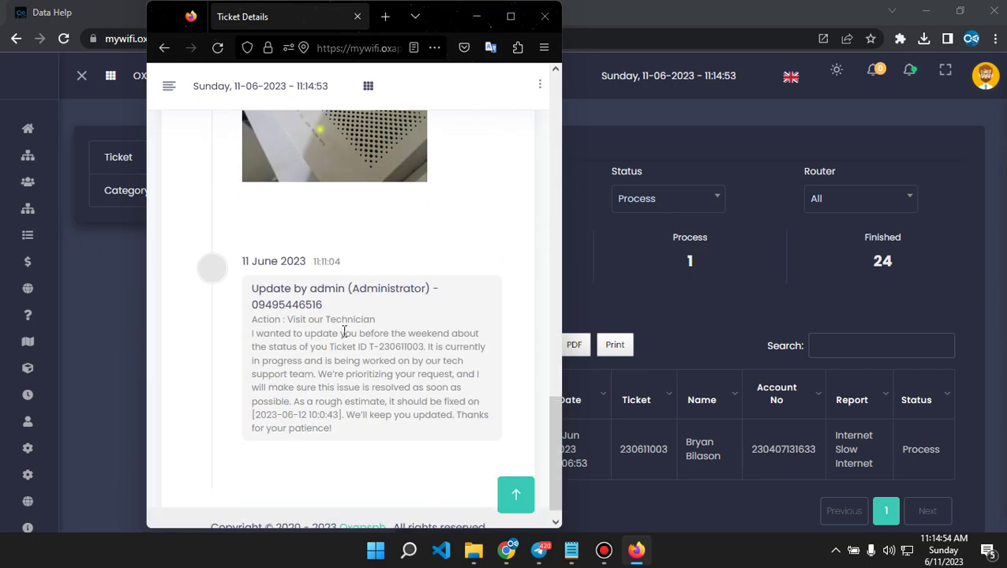
{"action": "scroll", "coordinate": [344, 332], "scroll_direction": "up", "scroll_amount": 2}
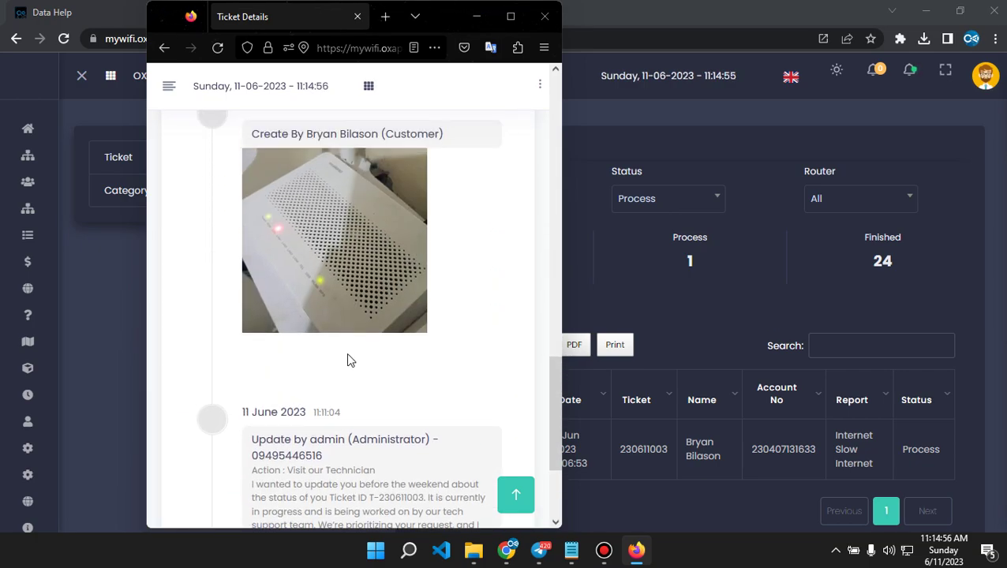
{"action": "scroll", "coordinate": [342, 371], "scroll_direction": "down", "scroll_amount": 2}
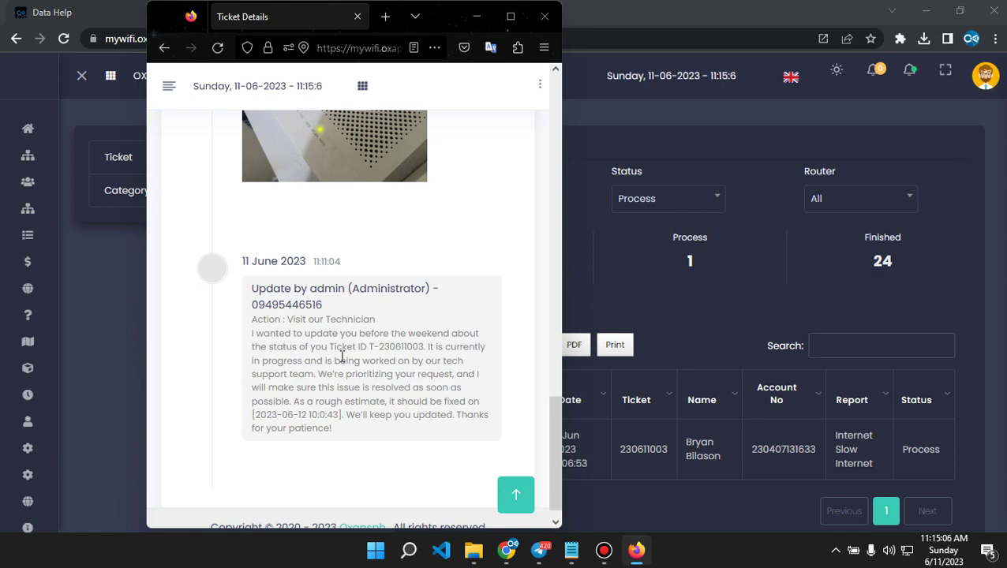
{"action": "scroll", "coordinate": [363, 359], "scroll_direction": "up", "scroll_amount": 5}
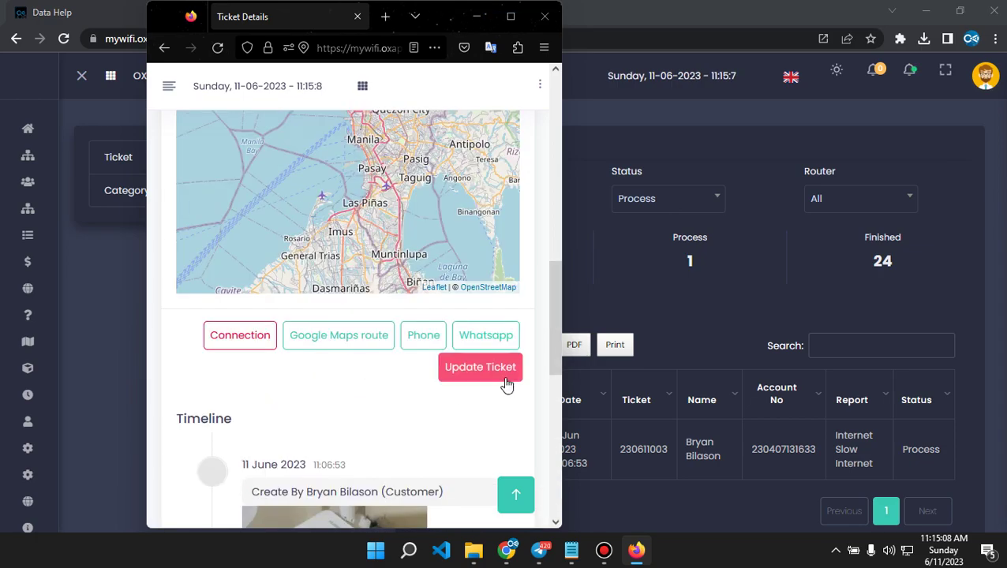
Inspect the Update Ticket Status and Action choices, close the form unsaved, and return to Chrome.
{"action": "left_click", "coordinate": [506, 383]}
{"action": "left_click", "coordinate": [290, 251]}
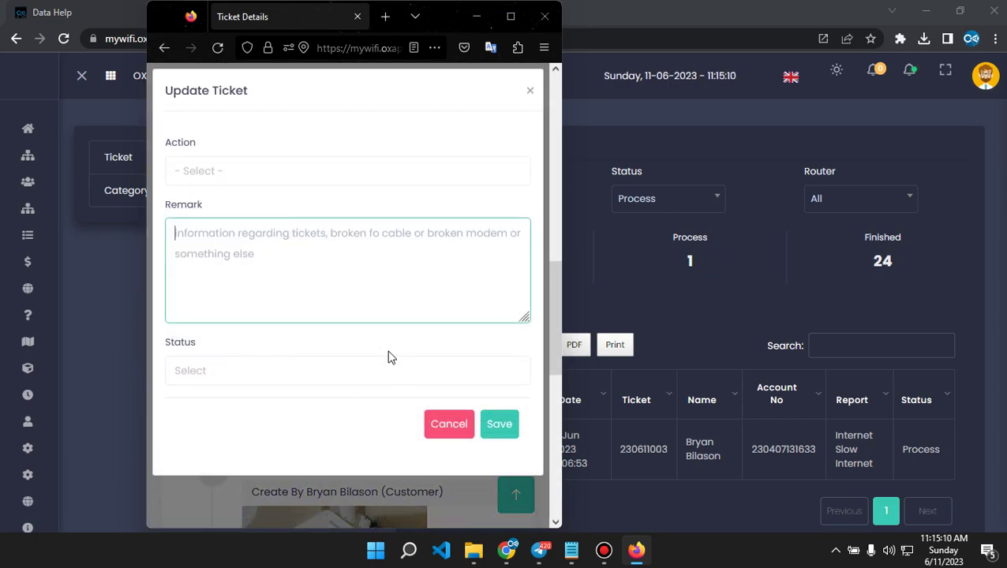
{"action": "left_click", "coordinate": [235, 373]}
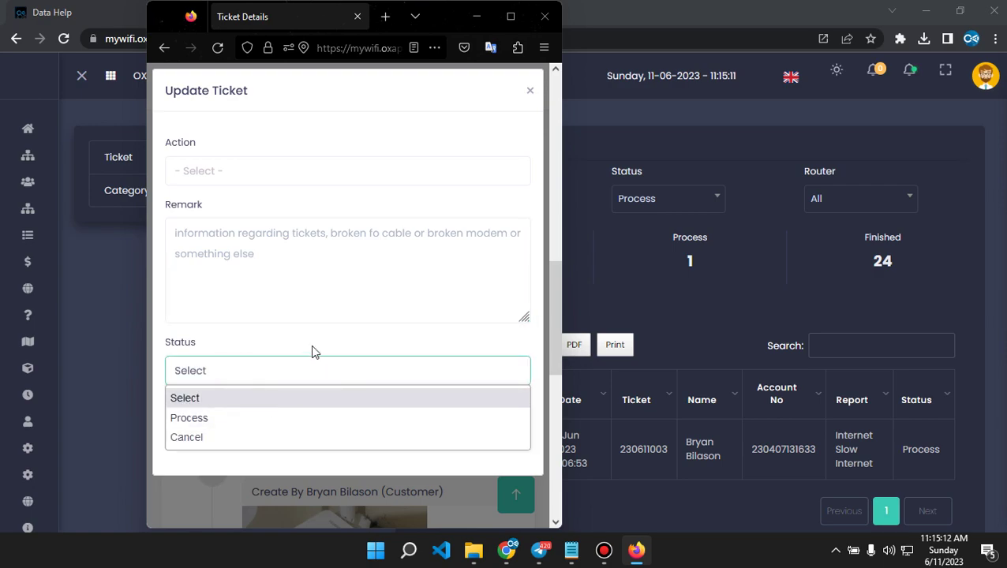
{"action": "left_click", "coordinate": [305, 299]}
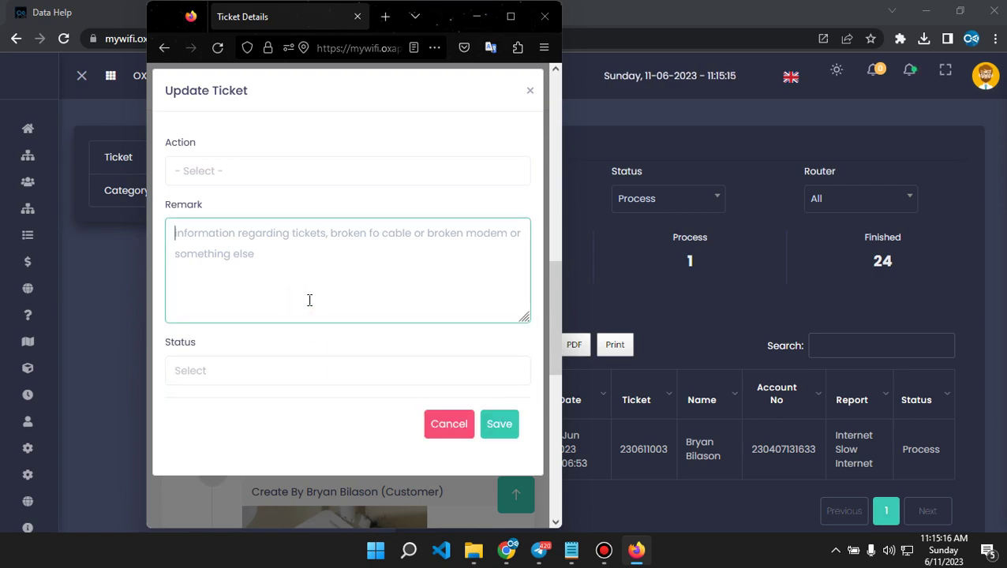
{"action": "left_click", "coordinate": [274, 167]}
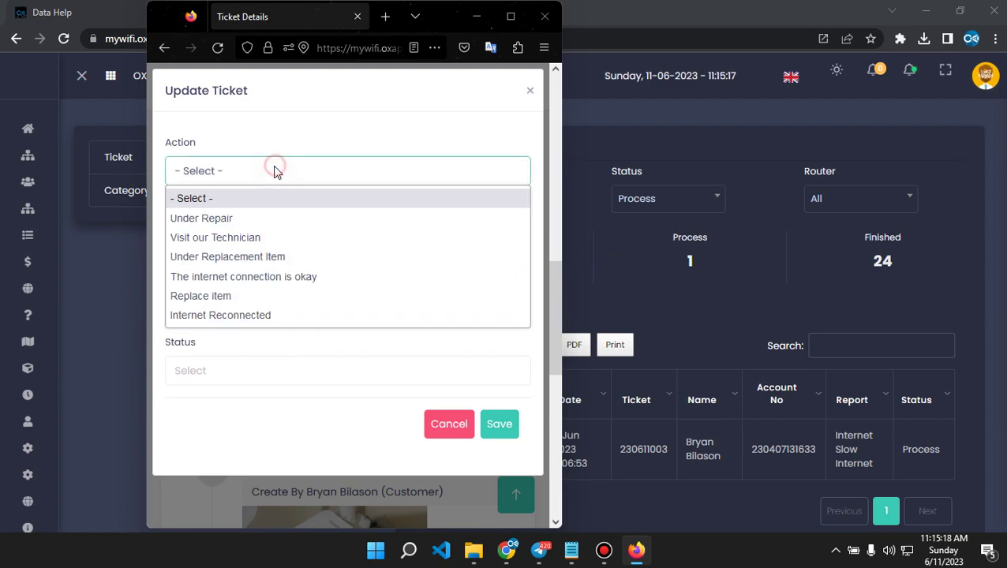
{"action": "left_click", "coordinate": [313, 120]}
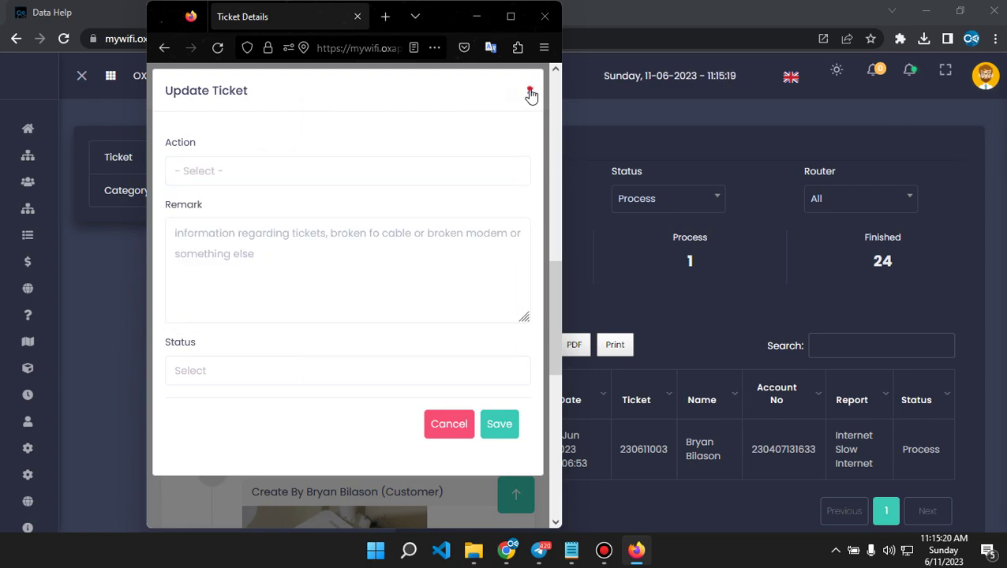
{"action": "left_click", "coordinate": [530, 93]}
{"action": "left_click", "coordinate": [612, 291]}
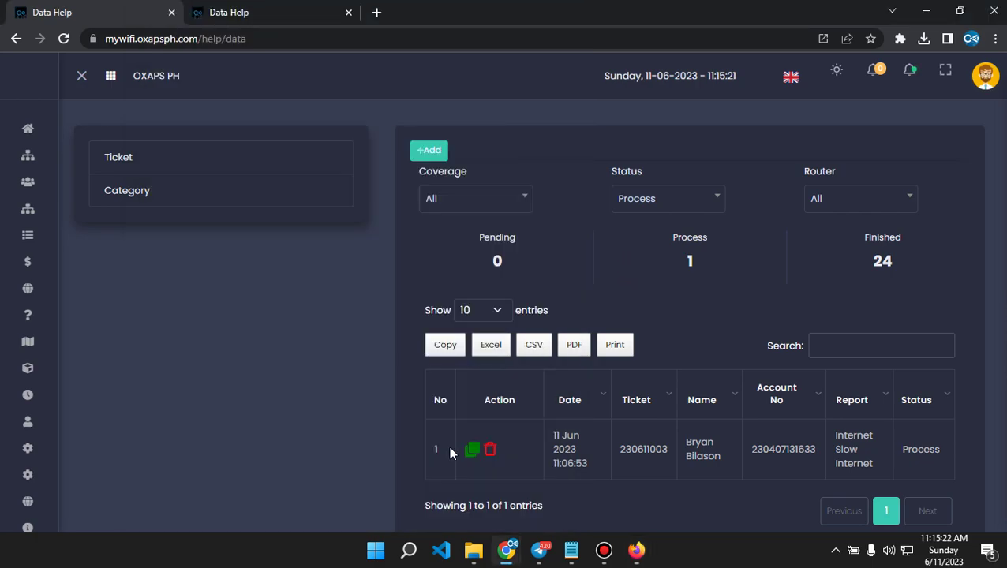
{"action": "left_click", "coordinate": [472, 449]}
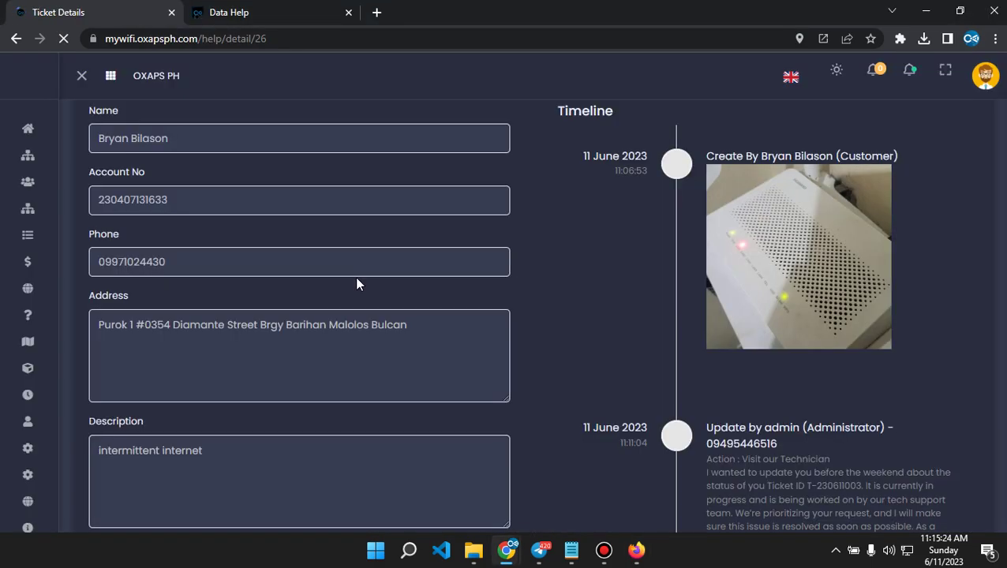
{"action": "scroll", "coordinate": [422, 330], "scroll_direction": "down", "scroll_amount": 10}
{"action": "scroll", "coordinate": [609, 324], "scroll_direction": "up", "scroll_amount": 6}
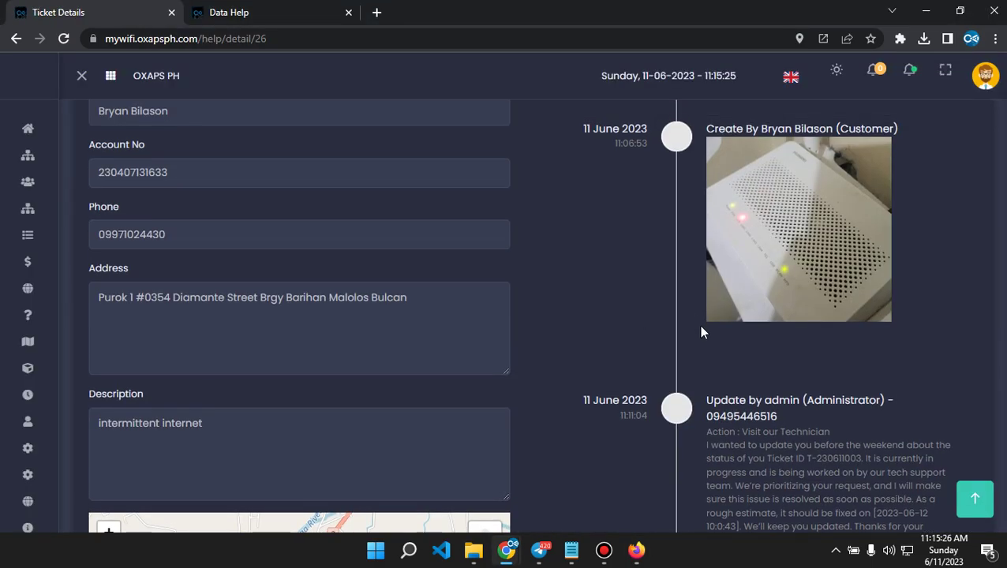
{"action": "scroll", "coordinate": [699, 327], "scroll_direction": "down", "scroll_amount": 3}
{"action": "scroll", "coordinate": [678, 335], "scroll_direction": "down", "scroll_amount": 5}
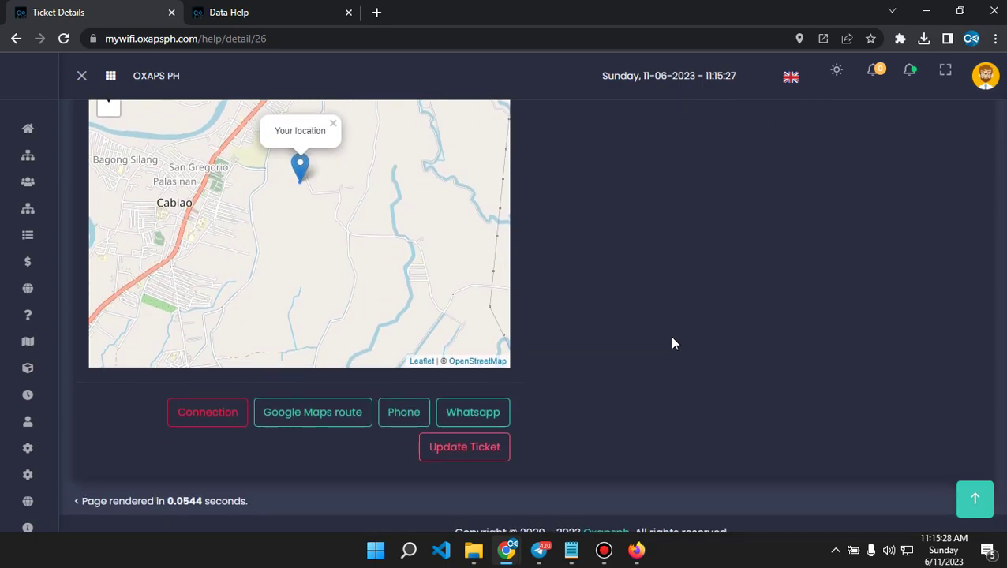
{"action": "left_click", "coordinate": [463, 429]}
{"action": "left_click", "coordinate": [425, 177]}
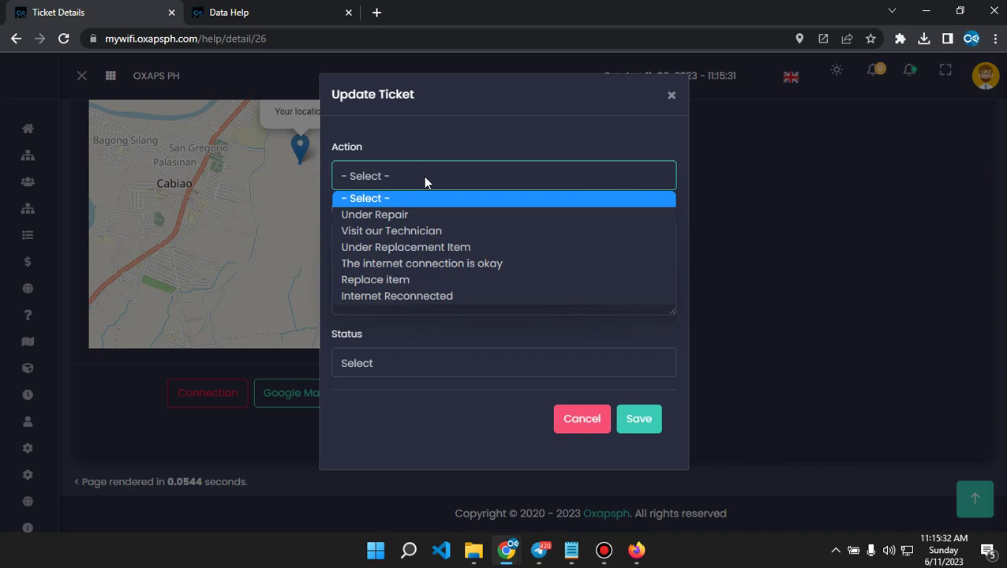
{"action": "left_click", "coordinate": [402, 230]}
Paste the technician-on-the-way paragraph from Notepad into the Remark box.
{"action": "left_click", "coordinate": [472, 280]}
{"action": "left_click", "coordinate": [571, 550]}
{"action": "scroll", "coordinate": [589, 435], "scroll_direction": "down", "scroll_amount": 2}
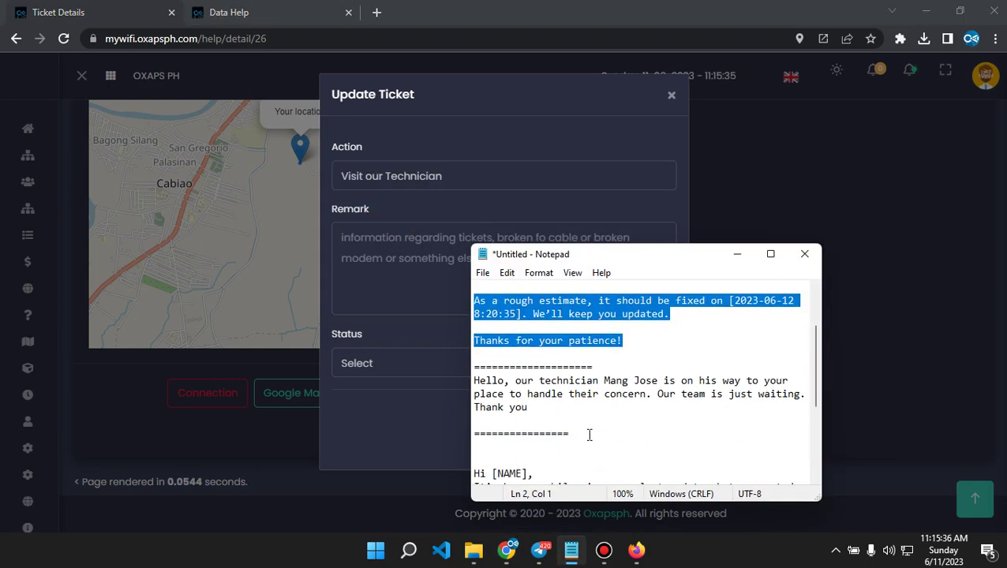
{"action": "left_click_drag", "start_coordinate": [541, 413], "coordinate": [471, 383]}
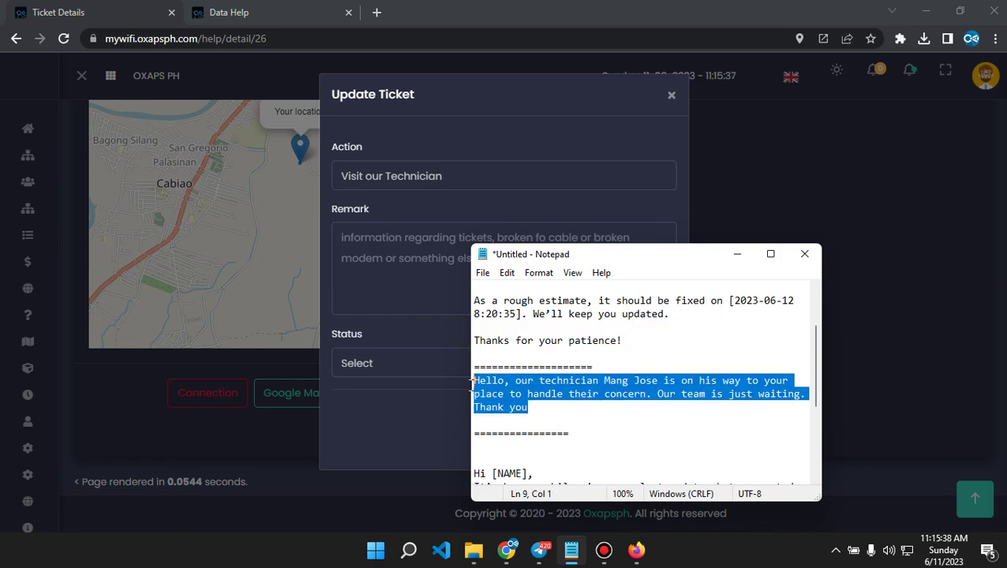
{"action": "right_click", "coordinate": [483, 387]}
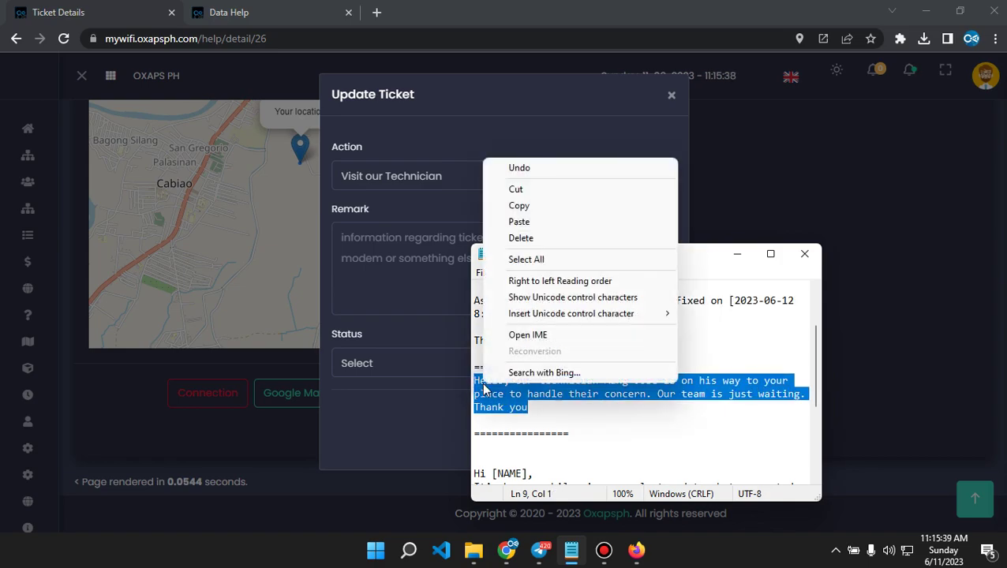
{"action": "left_click", "coordinate": [519, 207]}
{"action": "left_click", "coordinate": [387, 259]}
{"action": "right_click", "coordinate": [386, 256]}
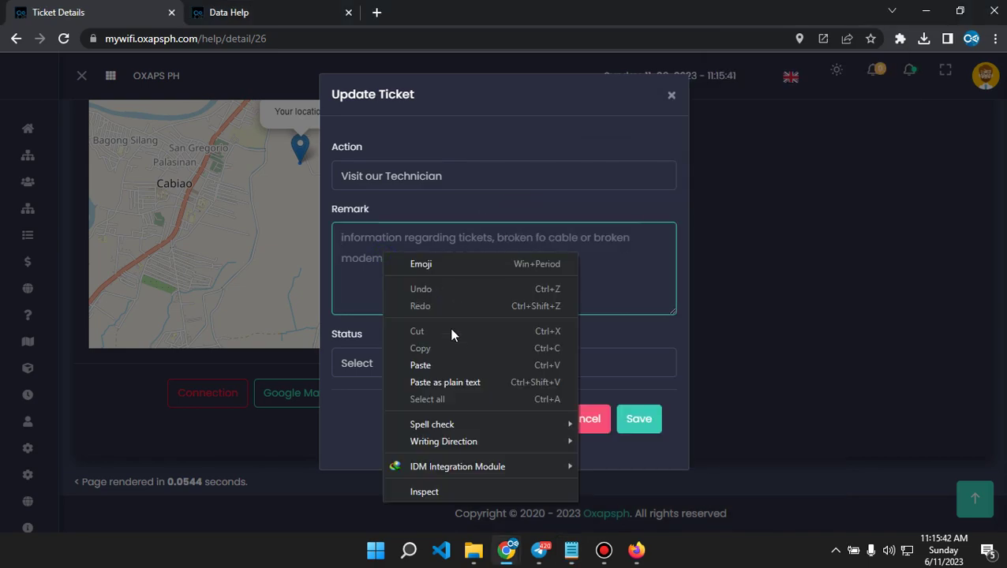
{"action": "left_click", "coordinate": [420, 365]}
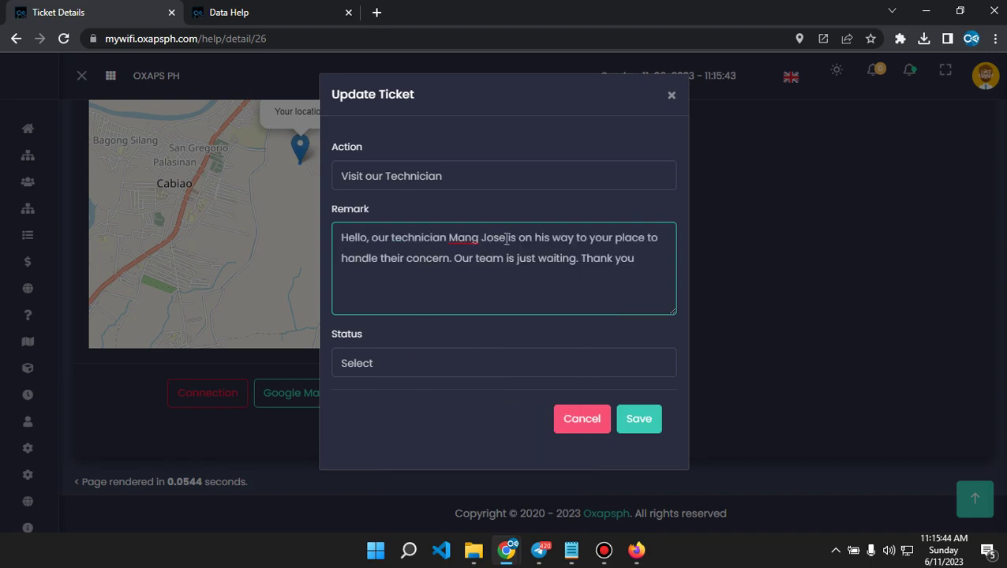
Replace the technician's name in the remark, set status to Process, and save.
{"action": "left_click_drag", "start_coordinate": [507, 239], "coordinate": [451, 237]}
{"action": "type", "text": "Ding DOng"}
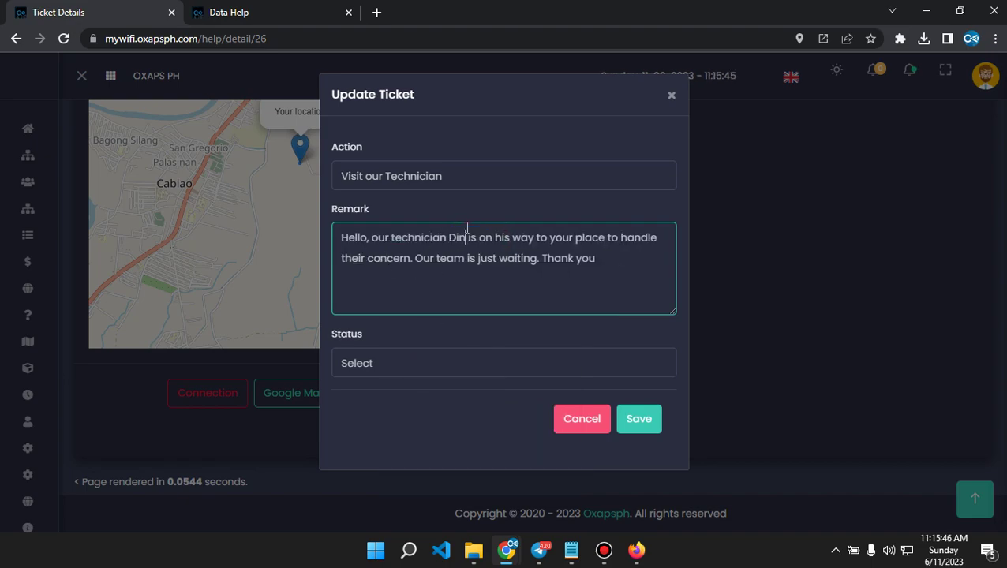
{"action": "type", "text": " Dantes"}
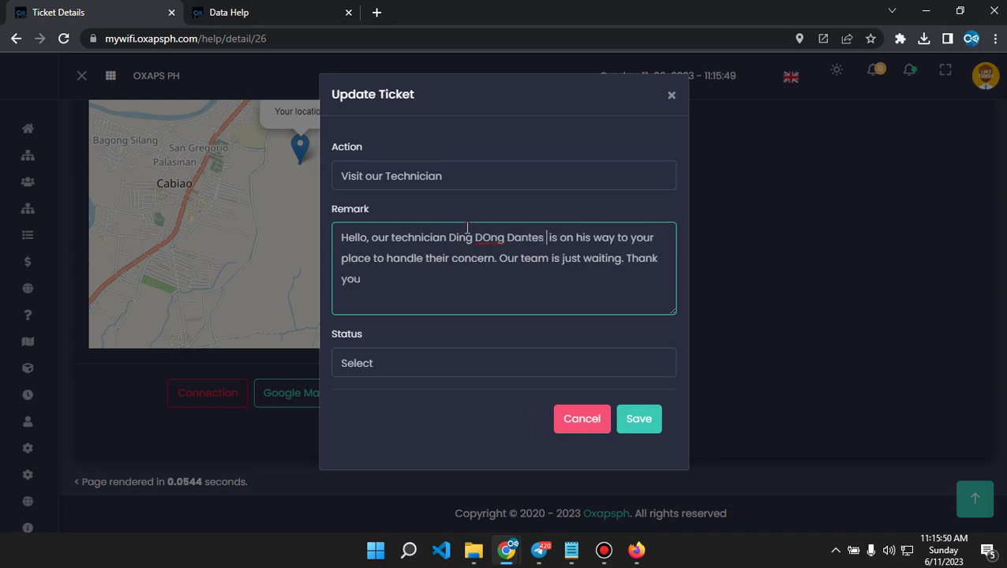
{"action": "left_click", "coordinate": [398, 359]}
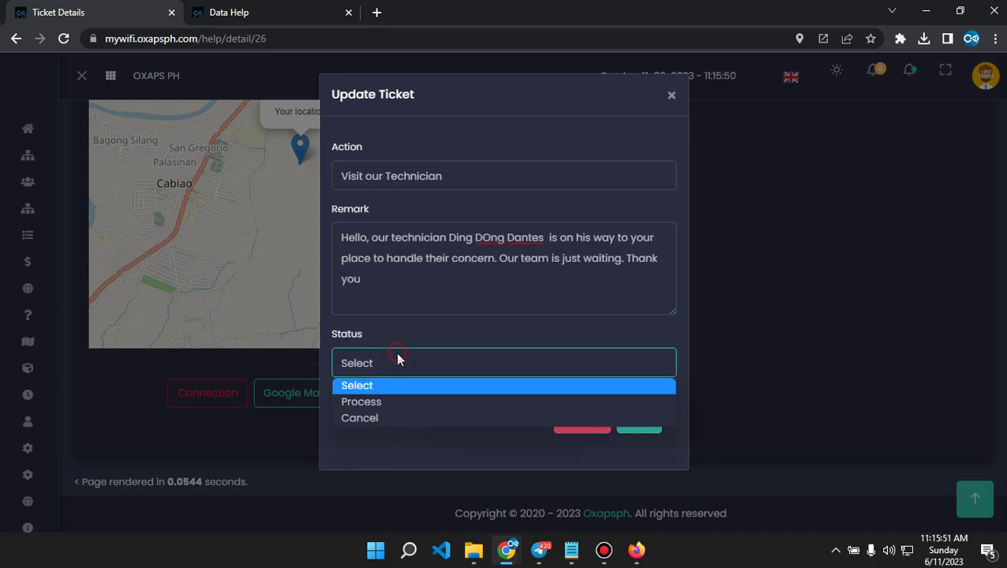
{"action": "left_click", "coordinate": [390, 405]}
{"action": "left_click", "coordinate": [389, 404]}
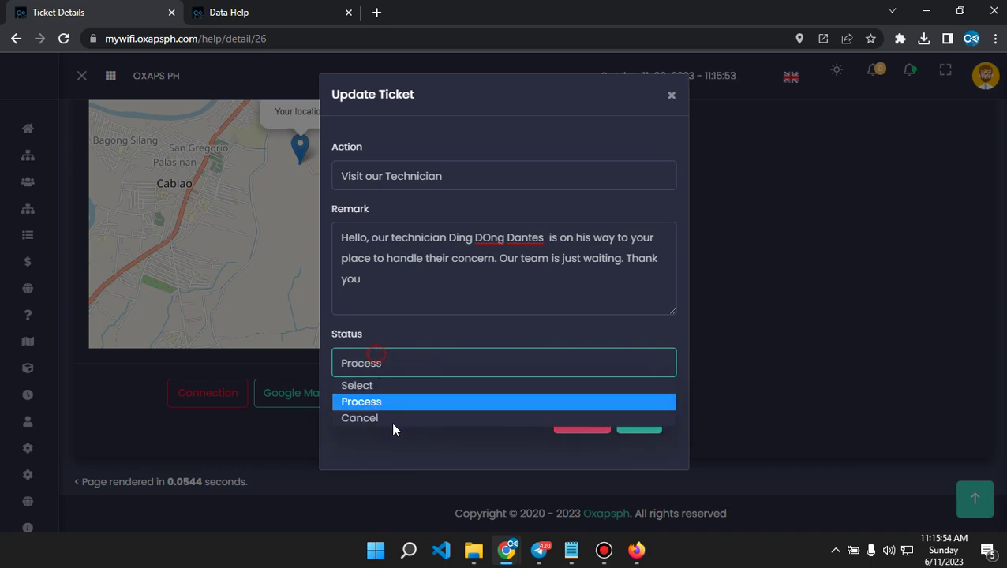
{"action": "left_click", "coordinate": [400, 403]}
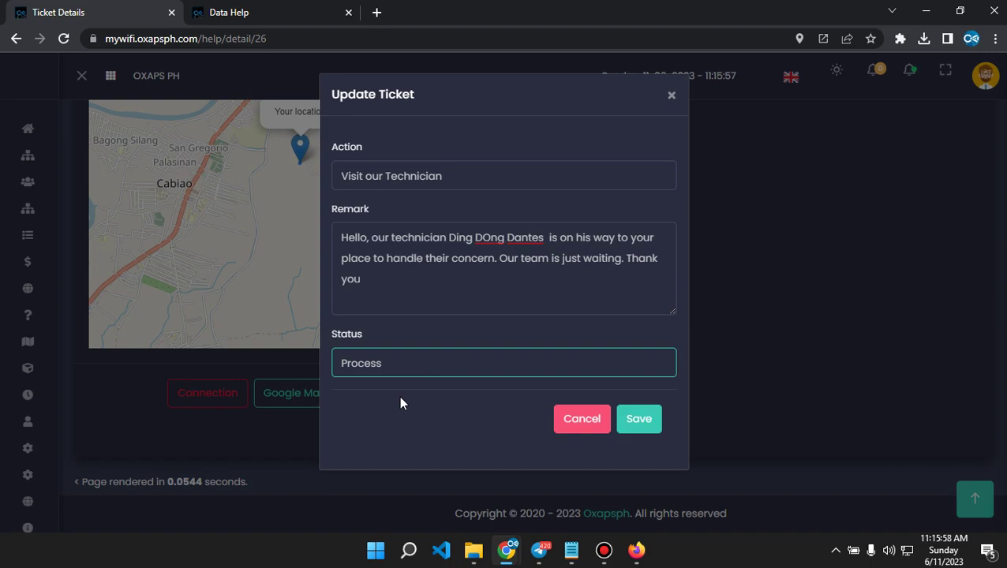
{"action": "left_click", "coordinate": [639, 425]}
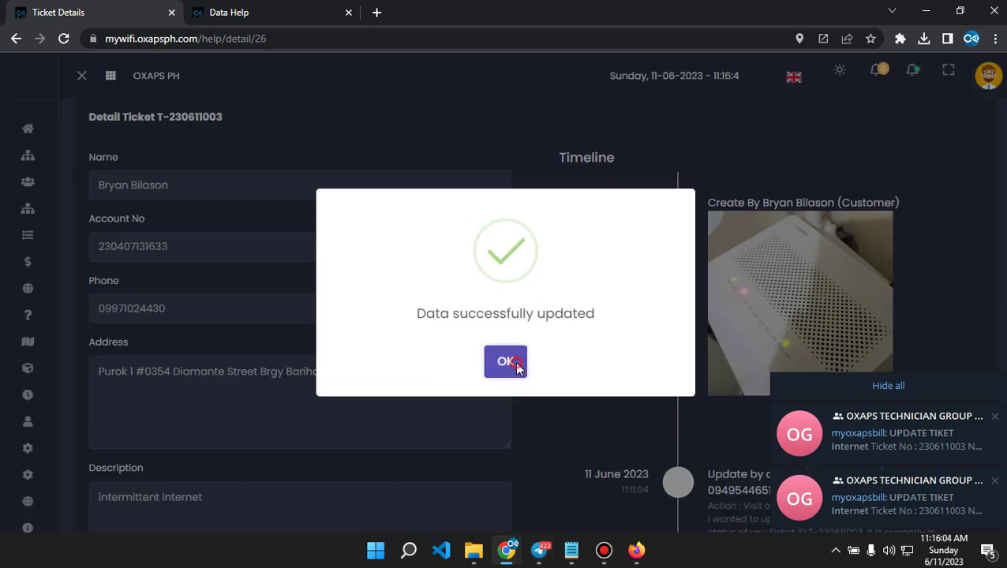
{"action": "left_click", "coordinate": [512, 364]}
Reload the ticket in the Firefox window to show the new Visit our Technician timeline entry.
{"action": "scroll", "coordinate": [714, 307], "scroll_direction": "down", "scroll_amount": 5}
{"action": "scroll", "coordinate": [718, 314], "scroll_direction": "down", "scroll_amount": 1}
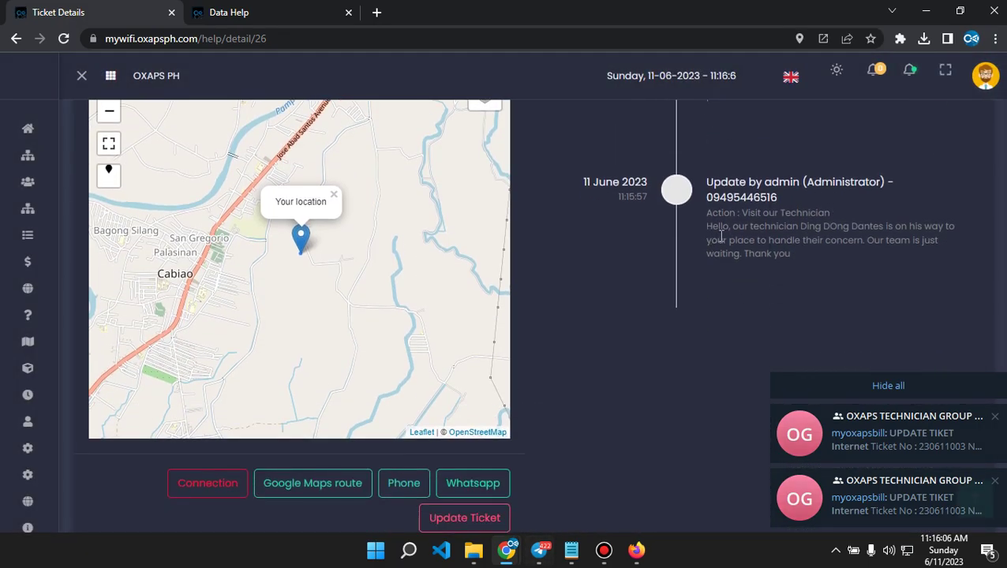
{"action": "left_click", "coordinate": [637, 550]}
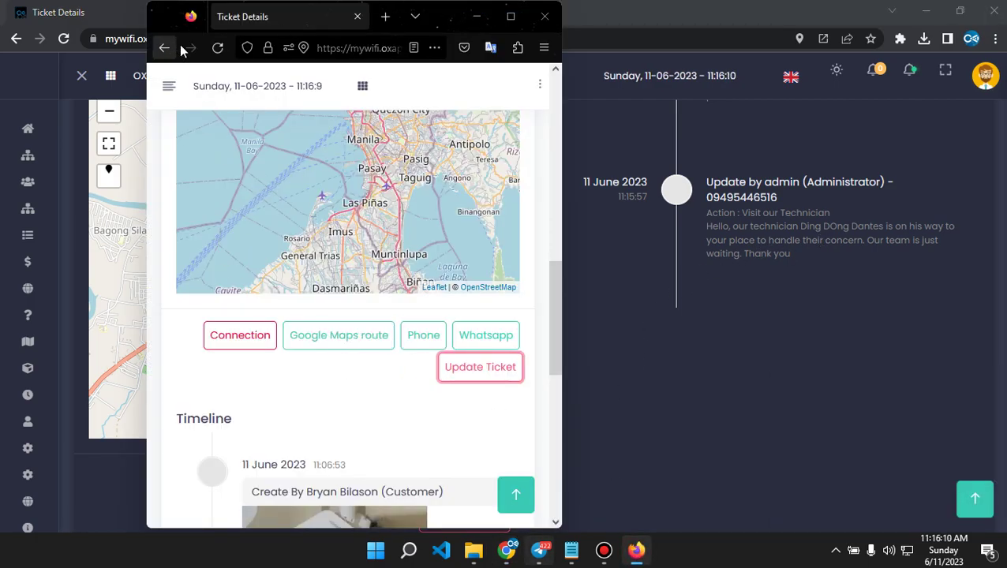
{"action": "left_click", "coordinate": [218, 47]}
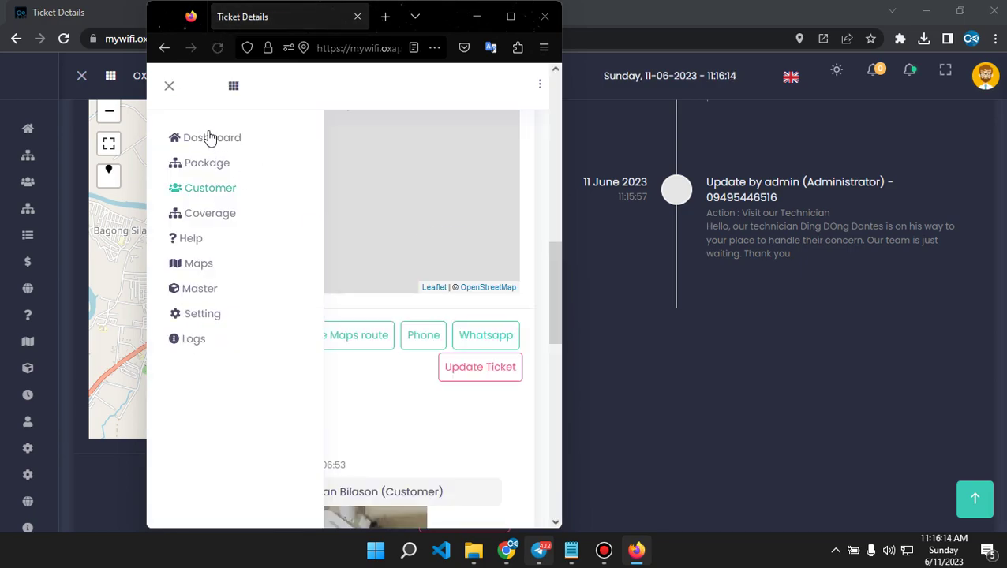
{"action": "scroll", "coordinate": [332, 410], "scroll_direction": "down", "scroll_amount": 2}
{"action": "scroll", "coordinate": [369, 347], "scroll_direction": "down", "scroll_amount": 8}
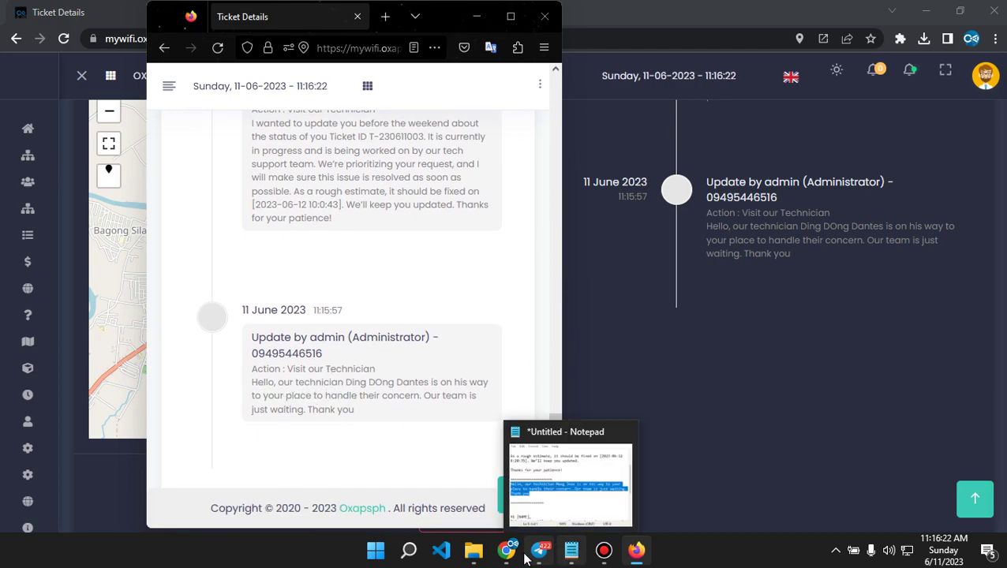
Reload the customer's Disturbance History, view the newest ticket's timeline, and cancel marking it Finished.
{"action": "mouse_move", "coordinate": [513, 557]}
{"action": "left_click", "coordinate": [586, 481]}
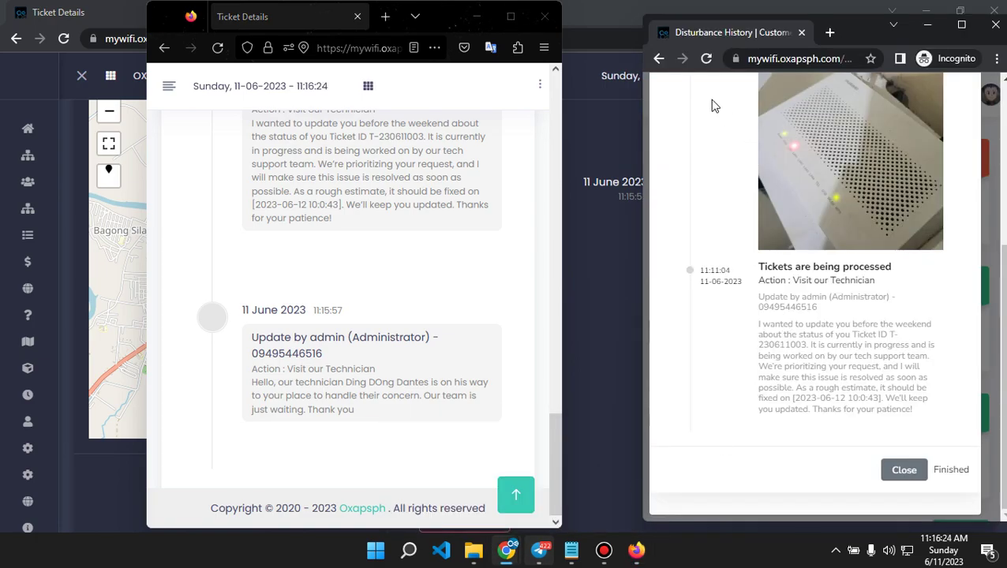
{"action": "left_click", "coordinate": [708, 60]}
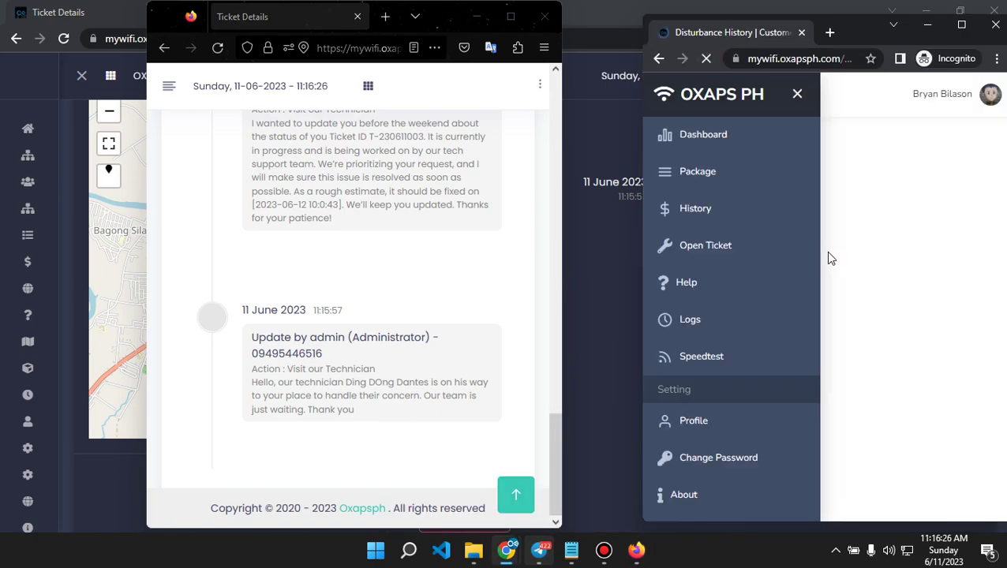
{"action": "left_click", "coordinate": [834, 244]}
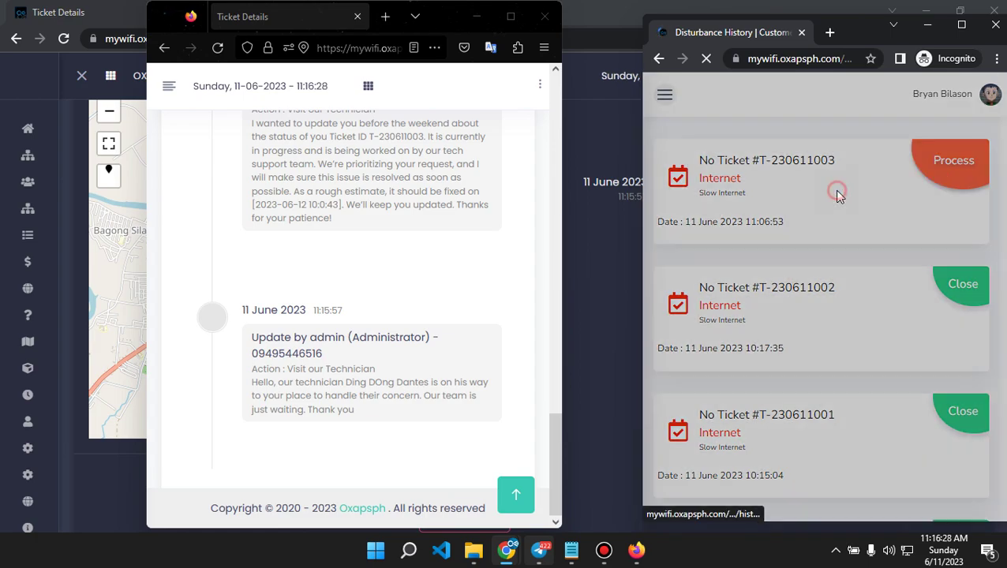
{"action": "scroll", "coordinate": [828, 305], "scroll_direction": "down", "scroll_amount": 5}
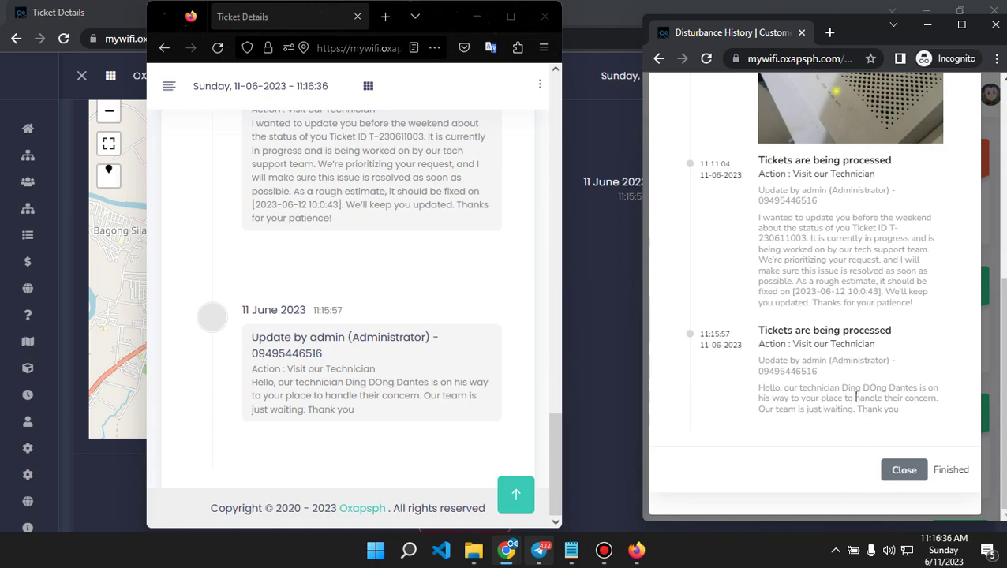
{"action": "left_click", "coordinate": [950, 469]}
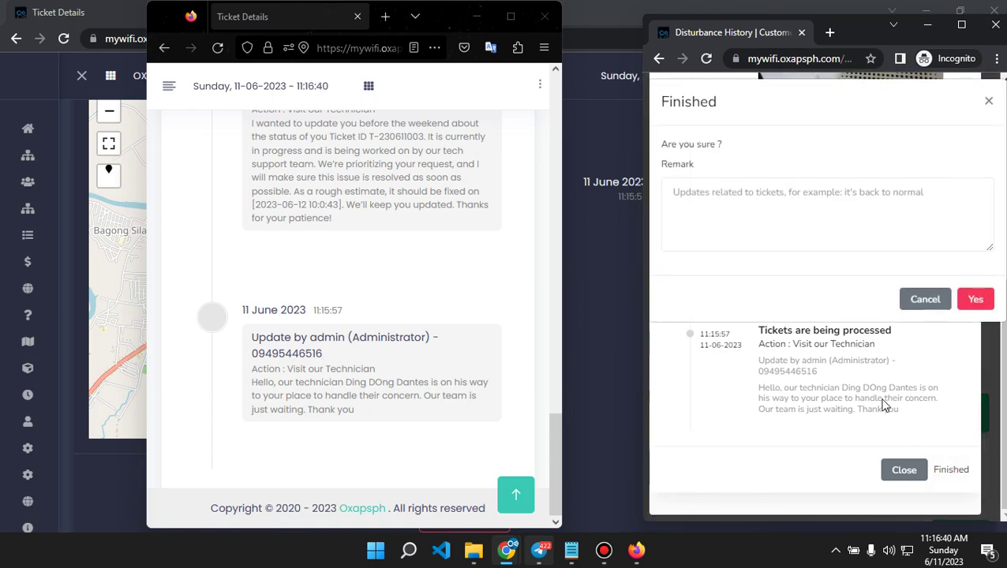
{"action": "left_click", "coordinate": [782, 214]}
{"action": "left_click", "coordinate": [930, 302]}
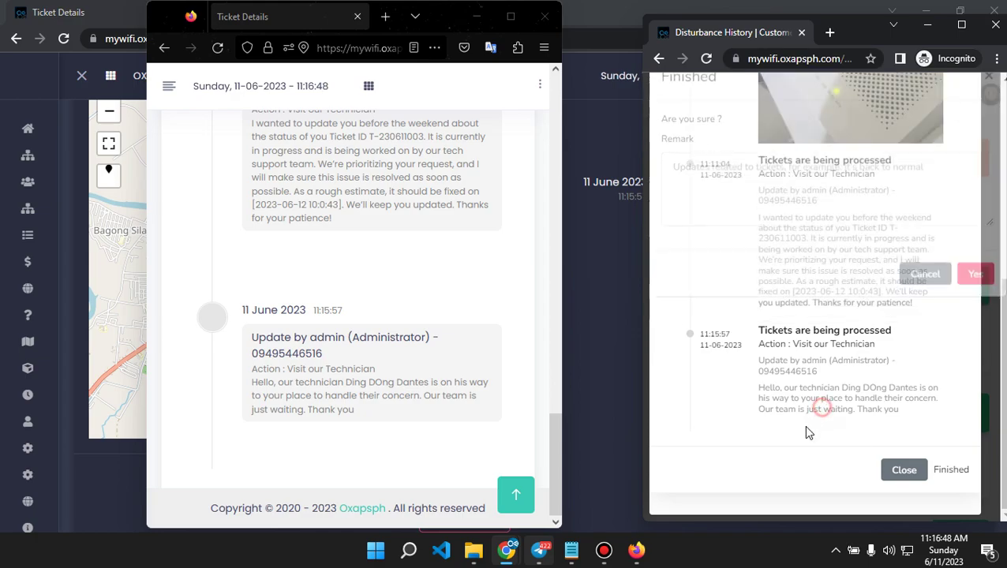
{"action": "left_click", "coordinate": [990, 368]}
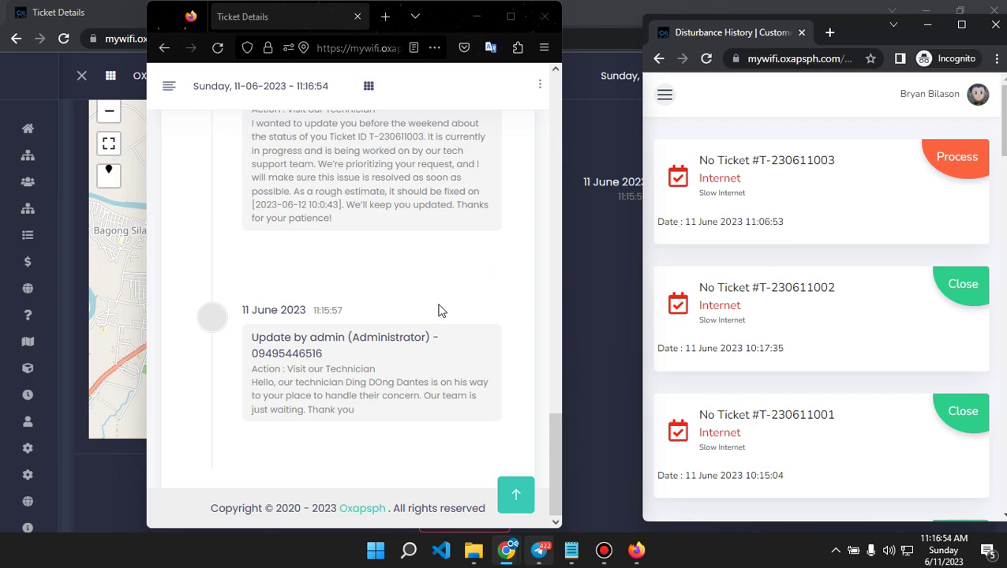
Open the Update Ticket form and choose the action 'The internet connection is okay'.
{"action": "scroll", "coordinate": [438, 310], "scroll_direction": "up", "scroll_amount": 8}
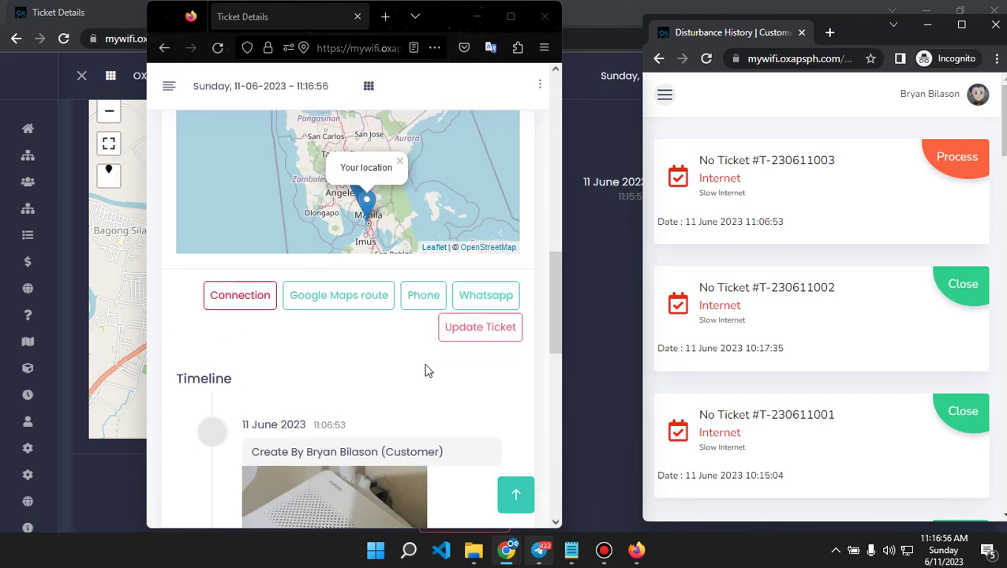
{"action": "scroll", "coordinate": [421, 371], "scroll_direction": "up", "scroll_amount": 2}
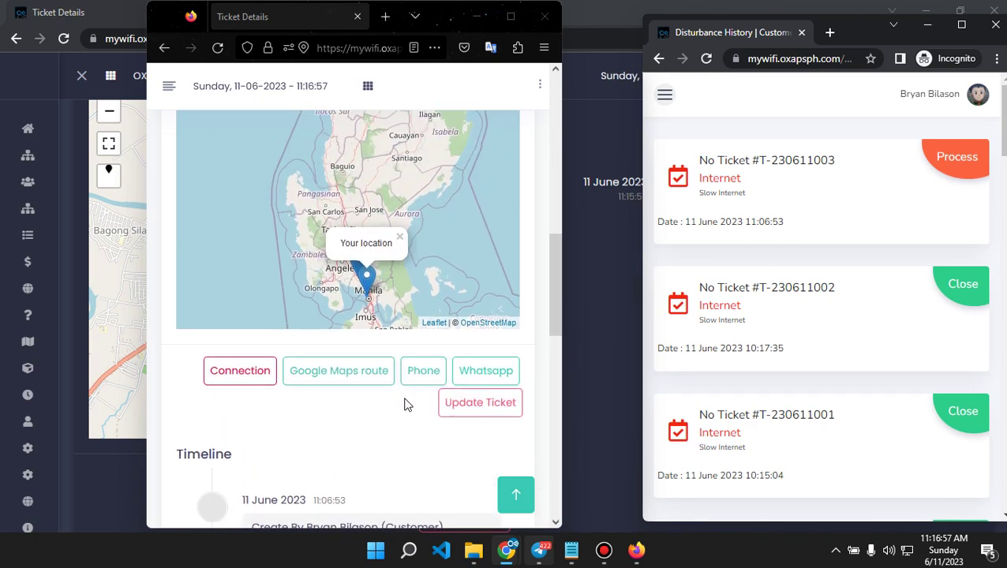
{"action": "left_click", "coordinate": [461, 409]}
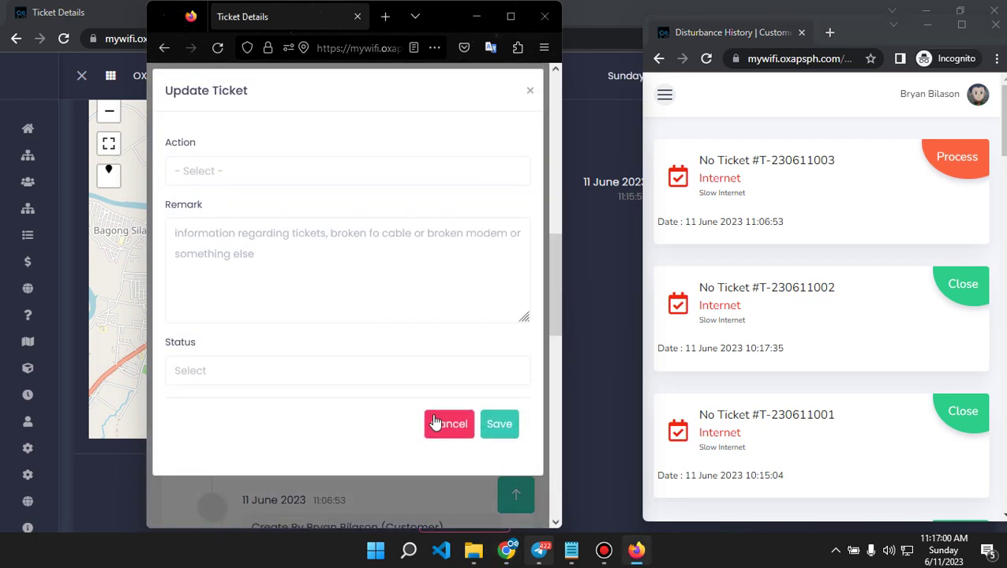
{"action": "left_click", "coordinate": [249, 172]}
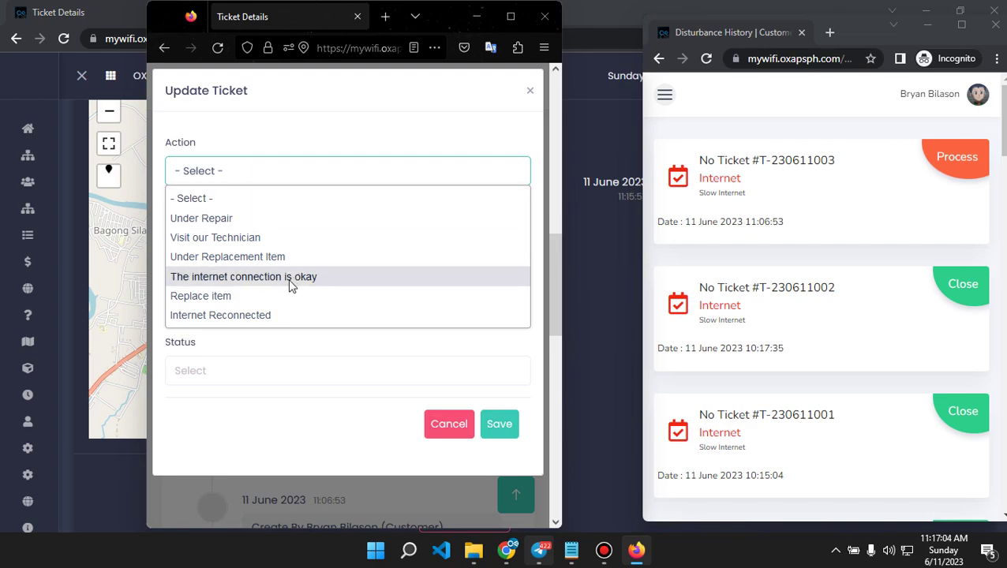
{"action": "left_click", "coordinate": [236, 281]}
Enter remark 'Re Slice Fiber Optic Cable.', set status to Cancel, and save.
{"action": "left_click", "coordinate": [339, 267]}
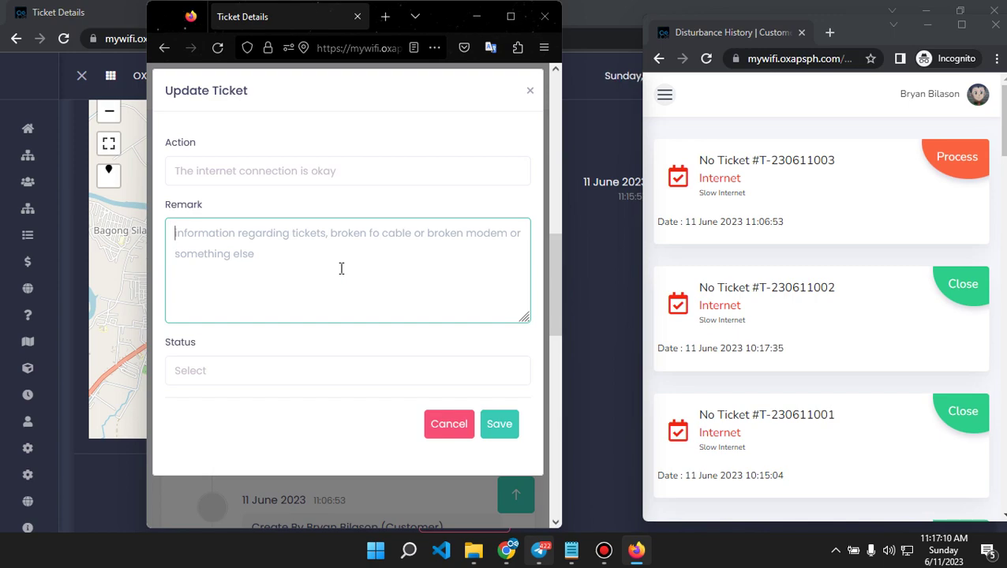
{"action": "type", "text": "ReS"}
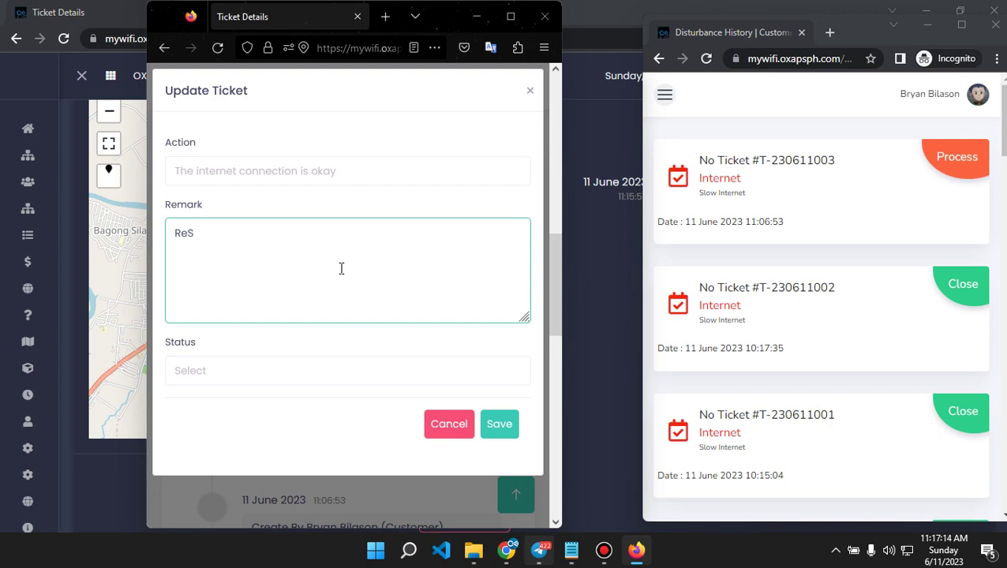
{"action": "key", "text": "BackSpace"}
{"action": "type", "text": "Slice Fiber O"}
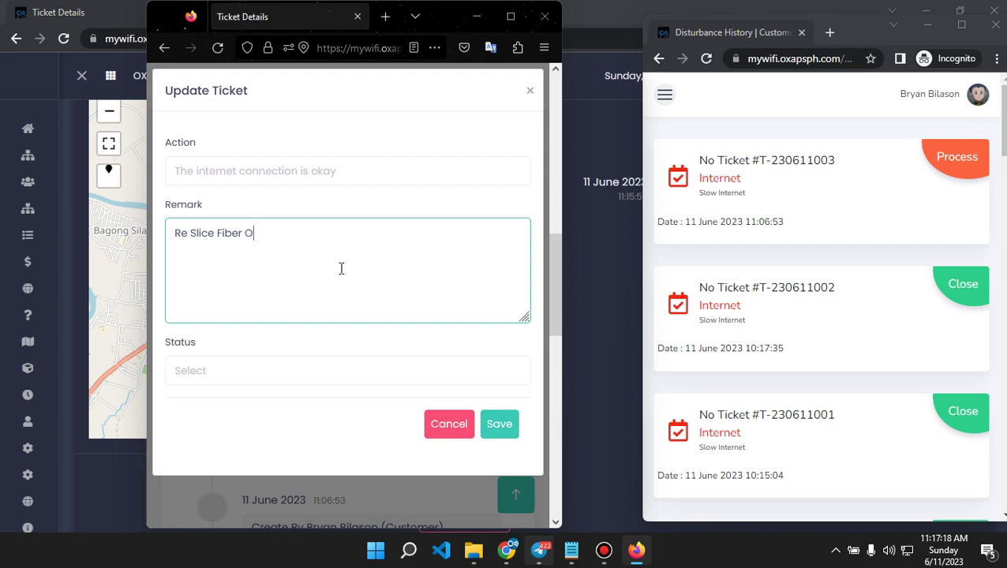
{"action": "type", "text": "ptic Cable."}
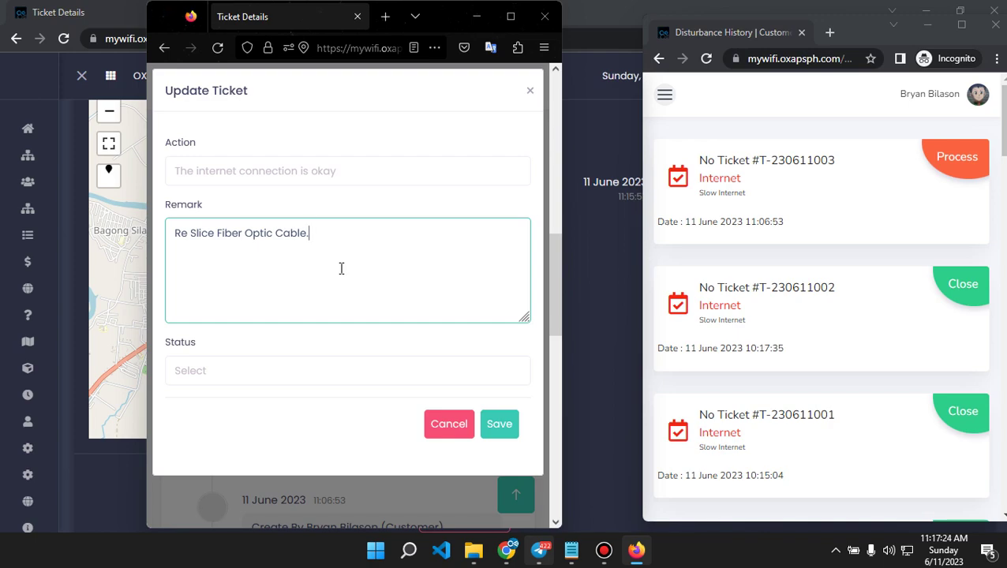
{"action": "left_click", "coordinate": [225, 371]}
{"action": "left_click", "coordinate": [209, 437]}
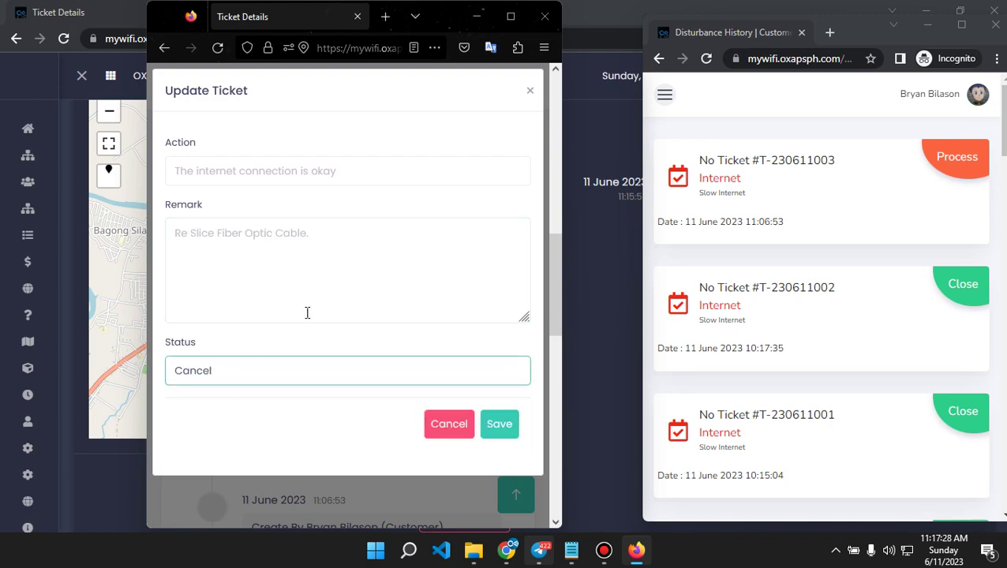
{"action": "left_click", "coordinate": [502, 431]}
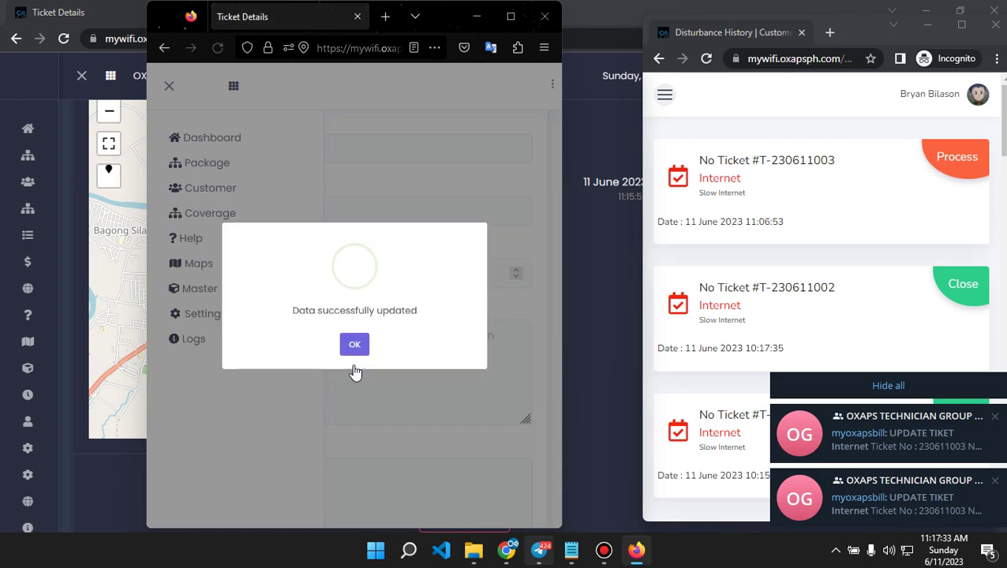
{"action": "left_click", "coordinate": [354, 368]}
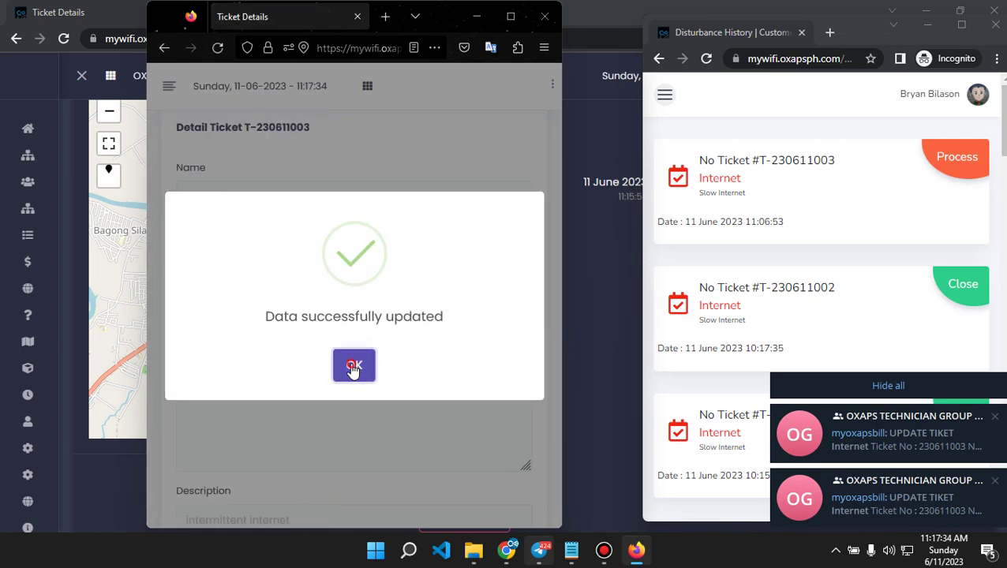
{"action": "left_click", "coordinate": [706, 58]}
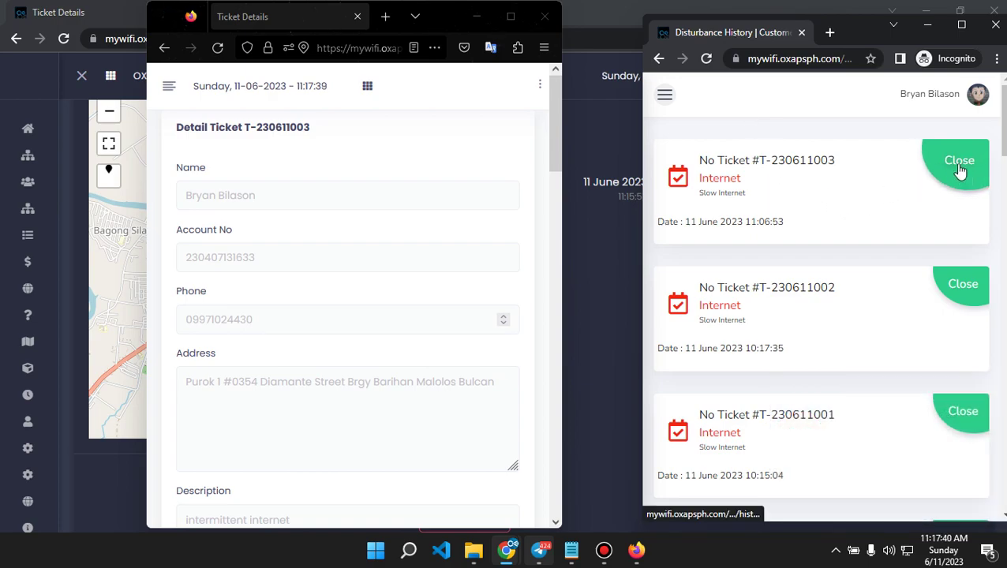
{"action": "left_click", "coordinate": [868, 194]}
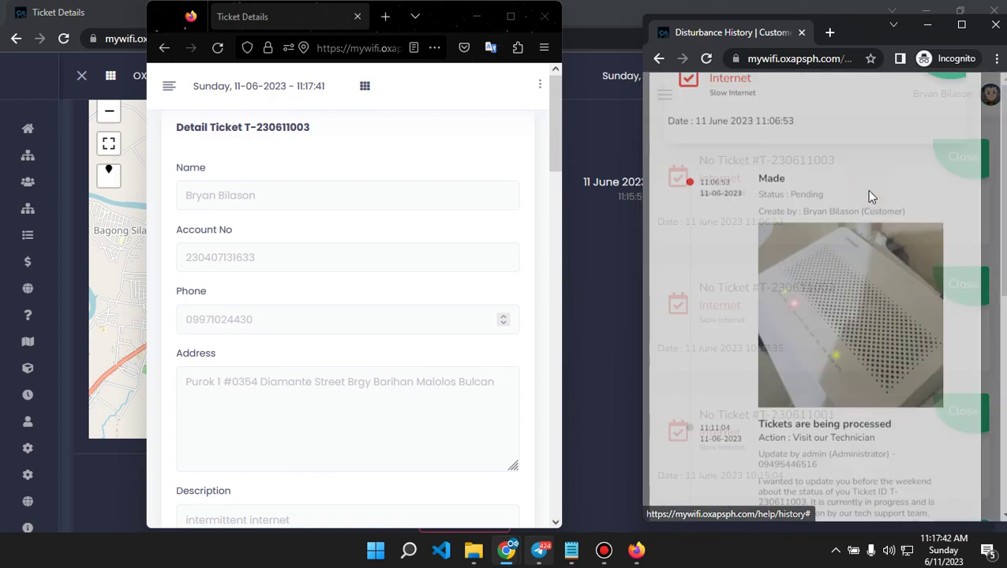
{"action": "scroll", "coordinate": [821, 332], "scroll_direction": "down", "scroll_amount": 10}
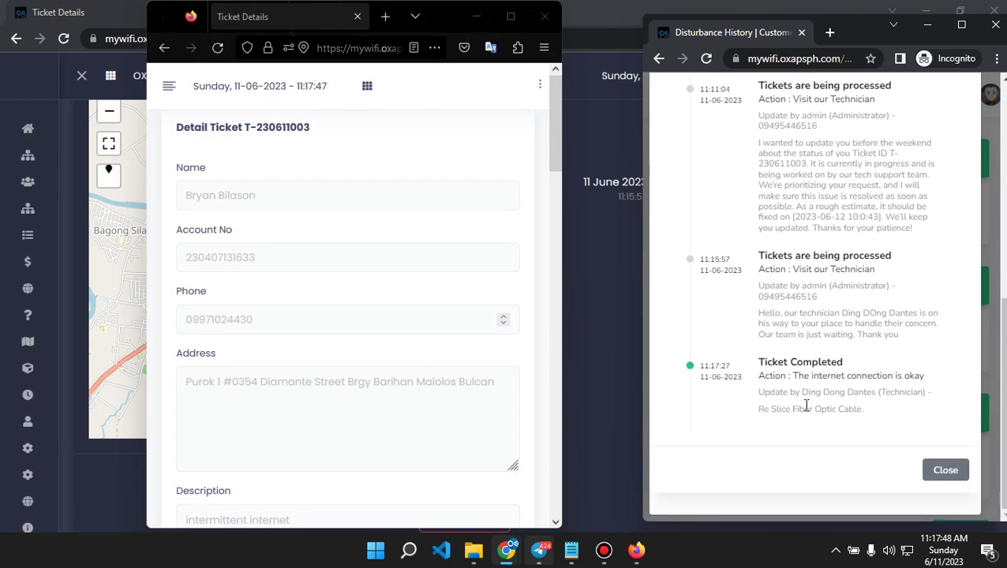
{"action": "left_click_drag", "start_coordinate": [764, 388], "coordinate": [806, 397]}
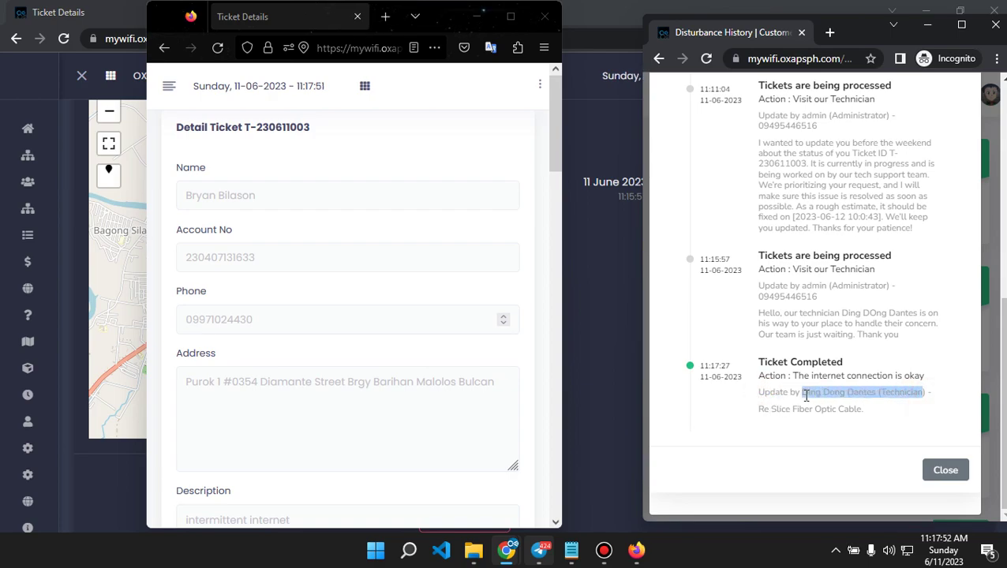
{"action": "left_click", "coordinate": [785, 422]}
{"action": "left_click_drag", "start_coordinate": [864, 411], "coordinate": [758, 409]}
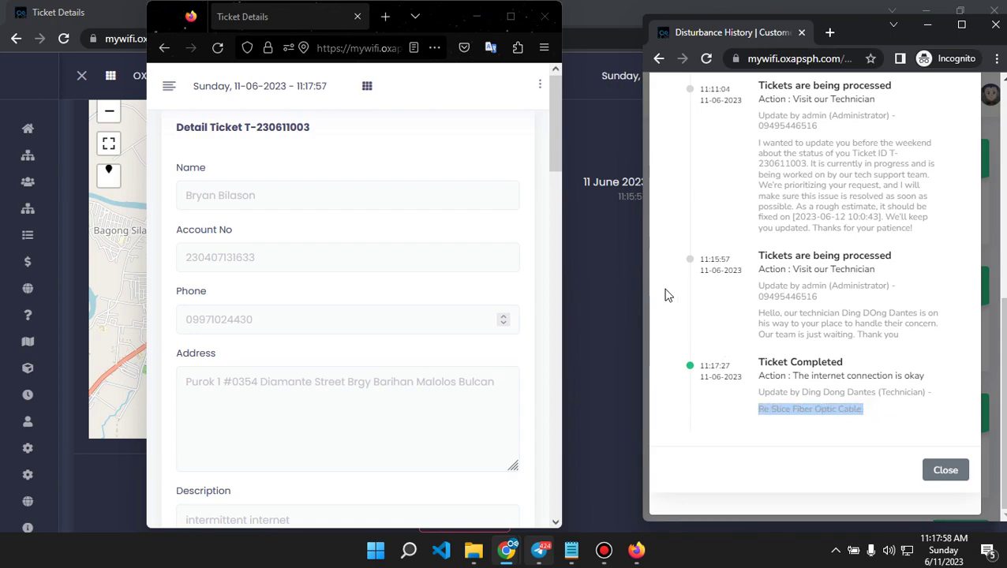
Reload the technician's ticket detail page and highlight its remark and action lines.
{"action": "left_click", "coordinate": [218, 48]}
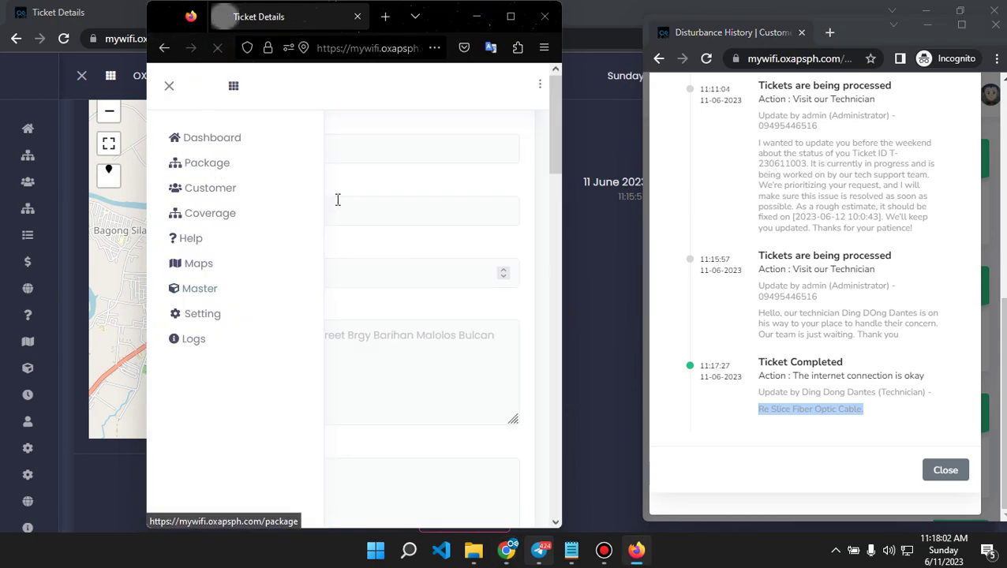
{"action": "scroll", "coordinate": [353, 284], "scroll_direction": "down", "scroll_amount": 6}
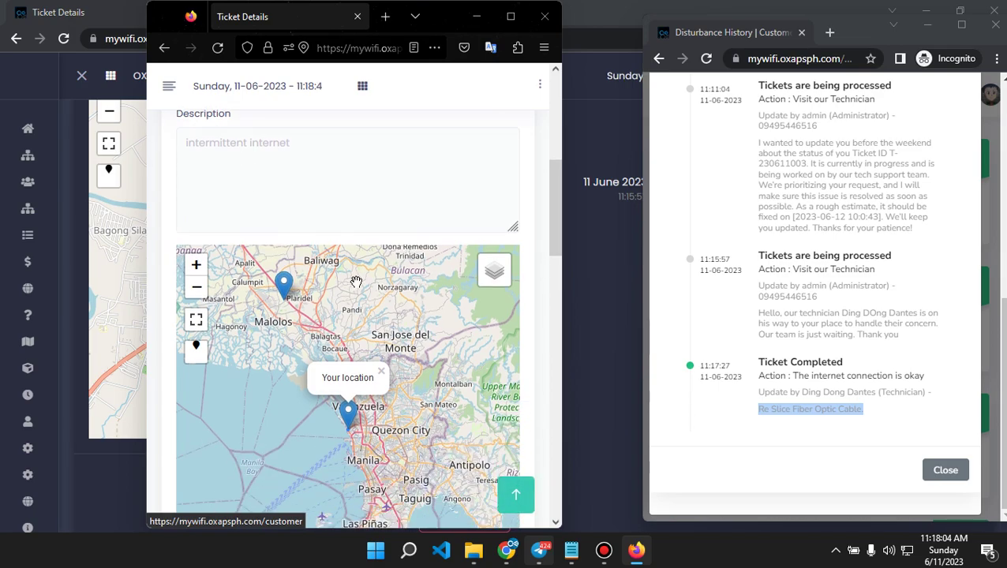
{"action": "scroll", "coordinate": [537, 334], "scroll_direction": "down", "scroll_amount": 10}
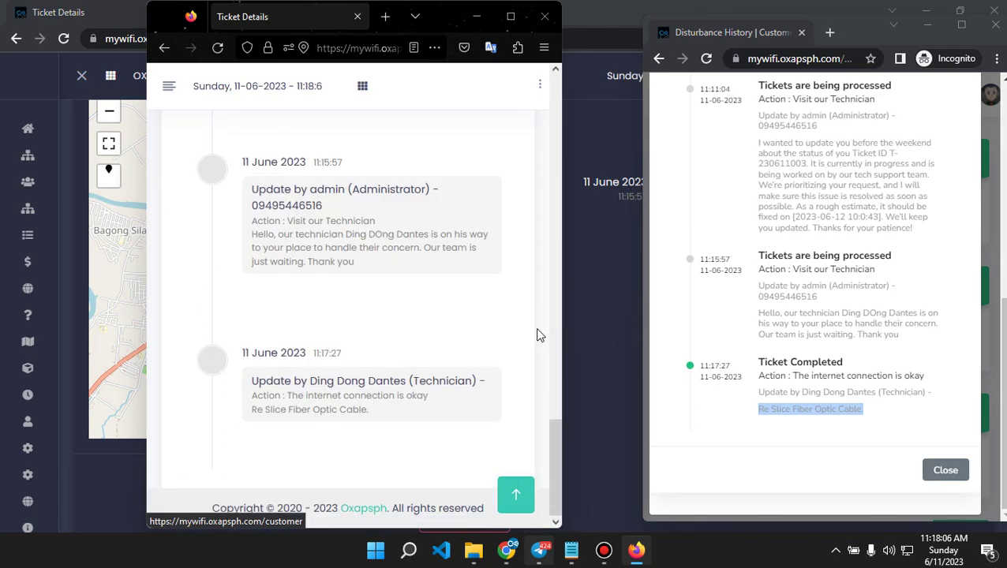
{"action": "left_click_drag", "start_coordinate": [387, 416], "coordinate": [252, 392]}
In the admin window, list the Help tickets filtered to Finished status.
{"action": "left_click", "coordinate": [601, 309]}
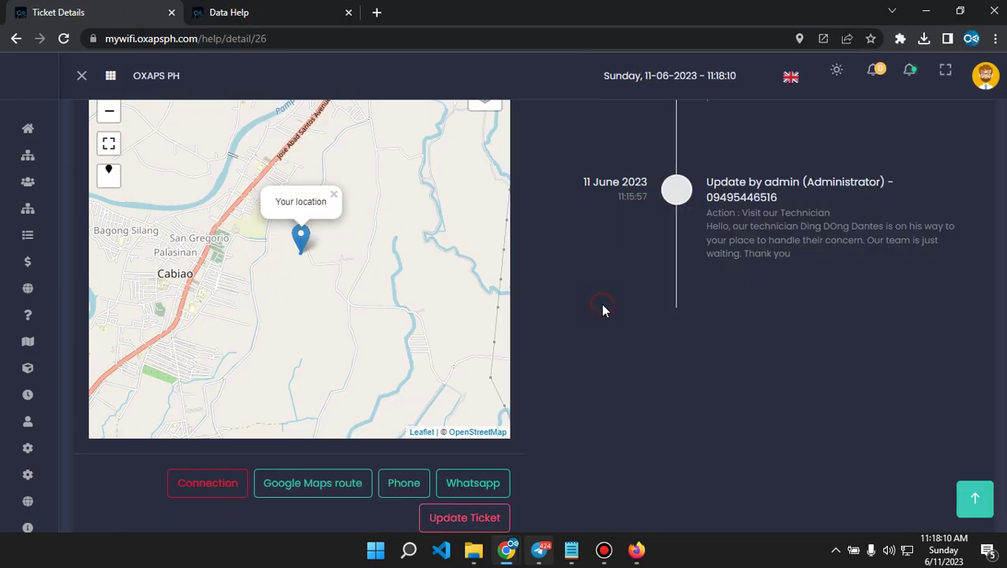
{"action": "left_click", "coordinate": [40, 313]}
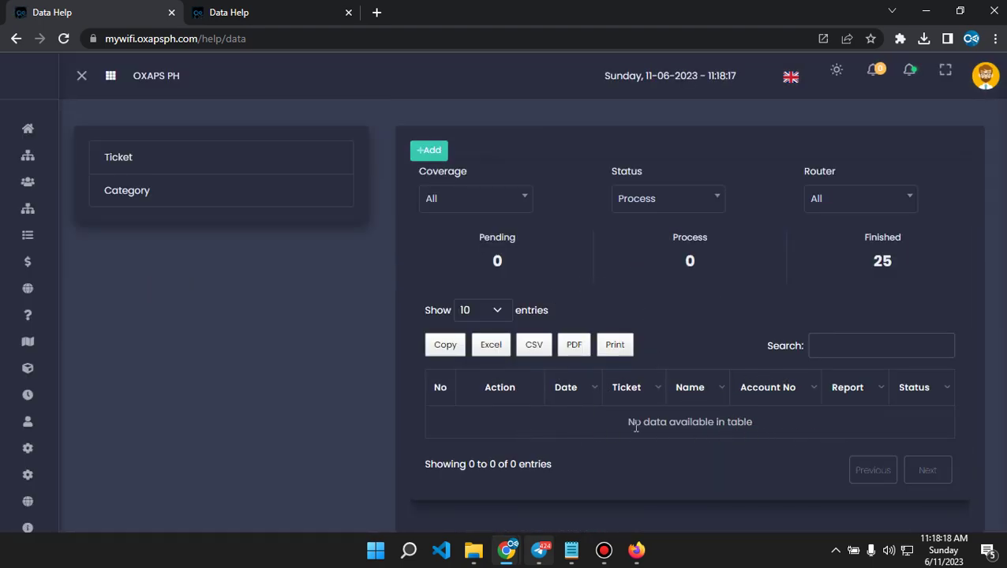
{"action": "left_click", "coordinate": [700, 203]}
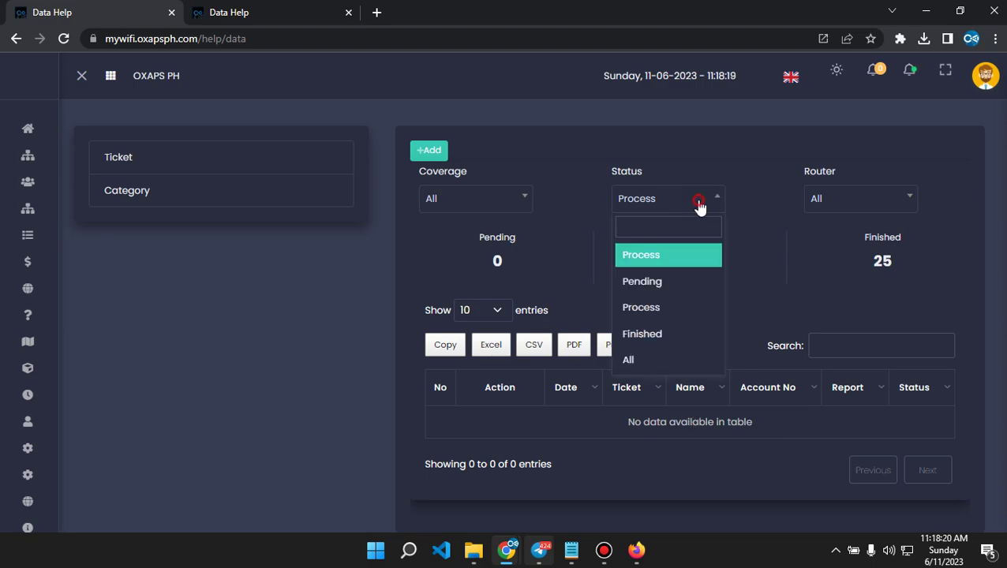
{"action": "left_click", "coordinate": [649, 332]}
{"action": "scroll", "coordinate": [679, 333], "scroll_direction": "down", "scroll_amount": 2}
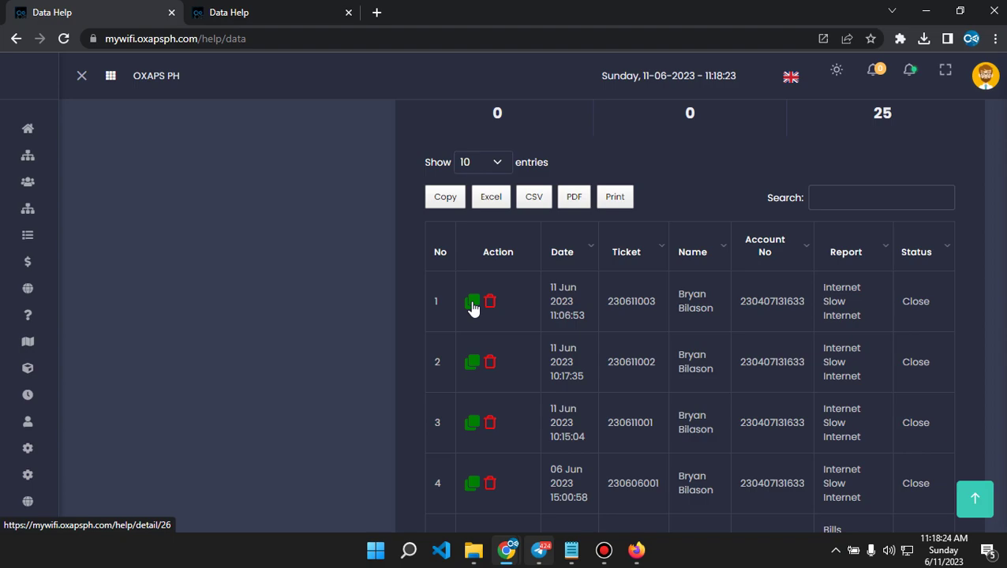
{"action": "left_click", "coordinate": [472, 305]}
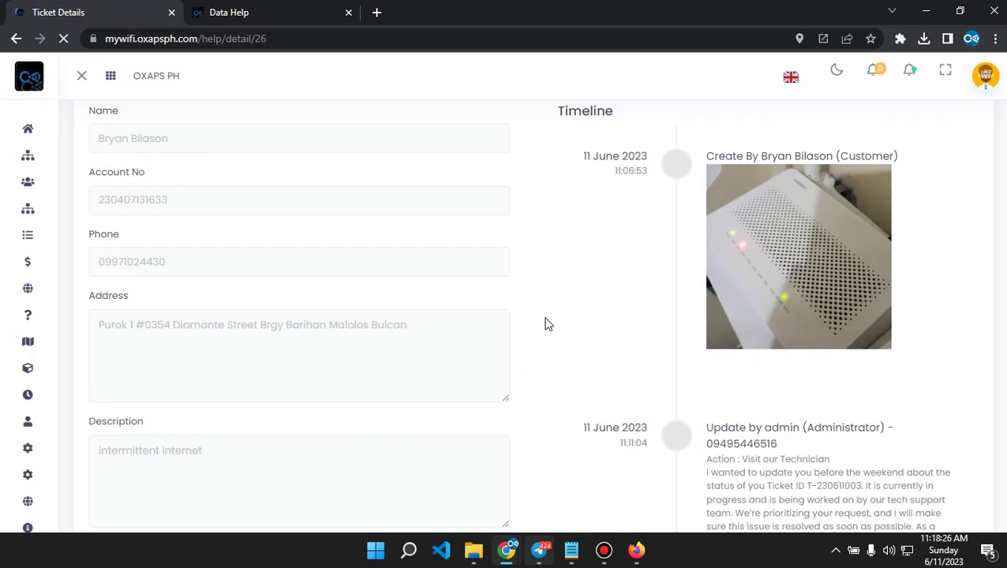
{"action": "scroll", "coordinate": [603, 315], "scroll_direction": "down", "scroll_amount": 7}
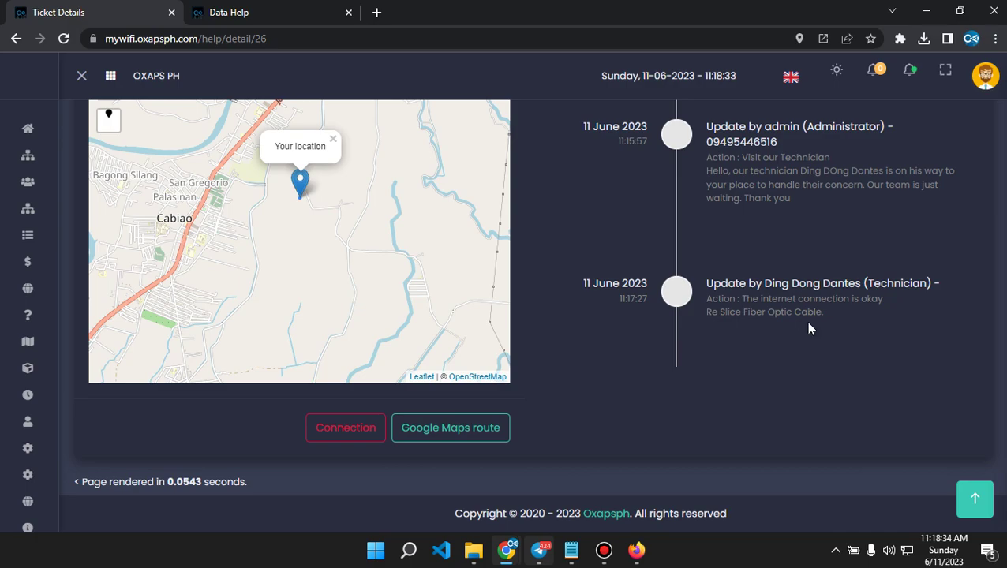
{"action": "left_click_drag", "start_coordinate": [824, 313], "coordinate": [746, 324]}
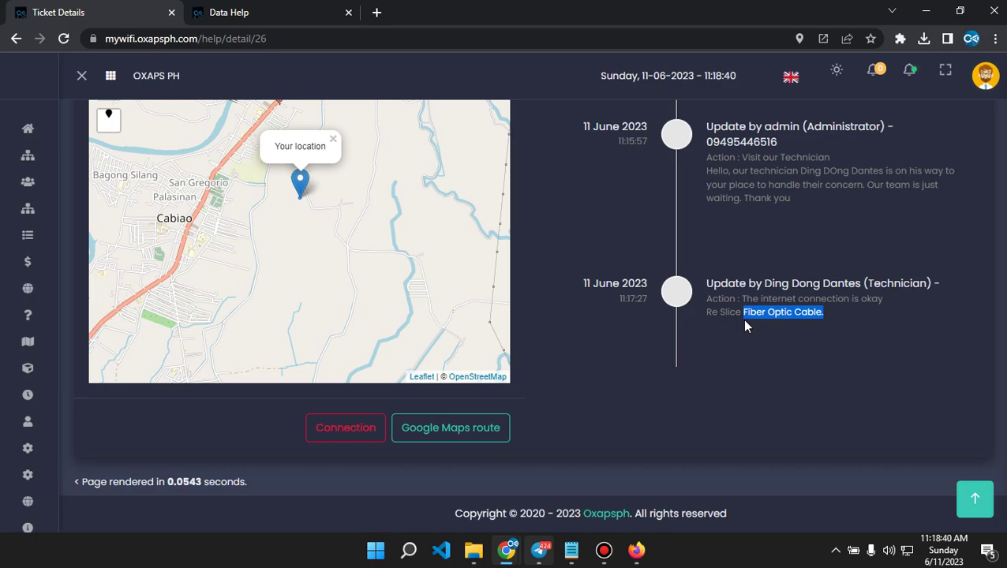
{"action": "scroll", "coordinate": [715, 352], "scroll_direction": "up", "scroll_amount": 8}
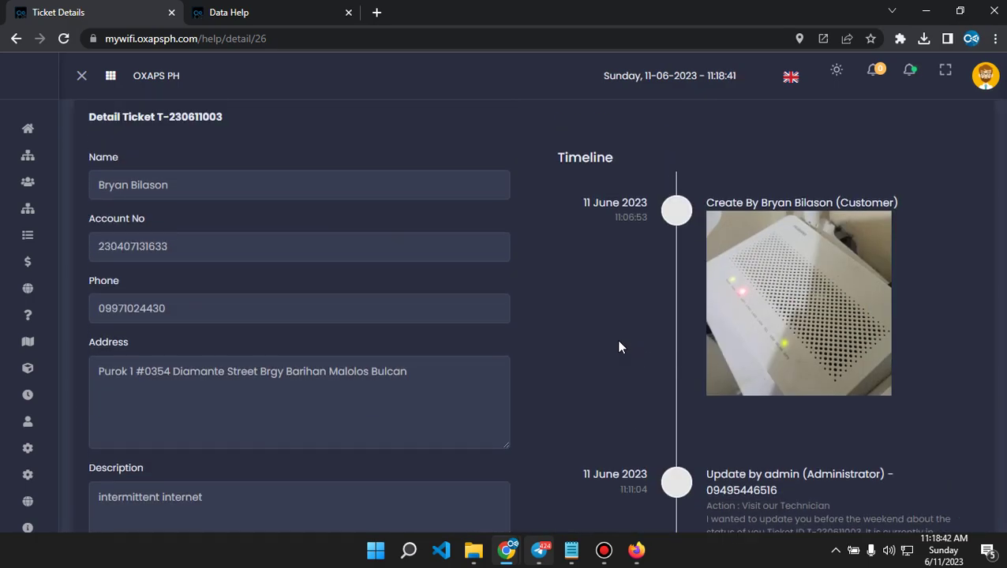
{"action": "scroll", "coordinate": [619, 348], "scroll_direction": "down", "scroll_amount": 3}
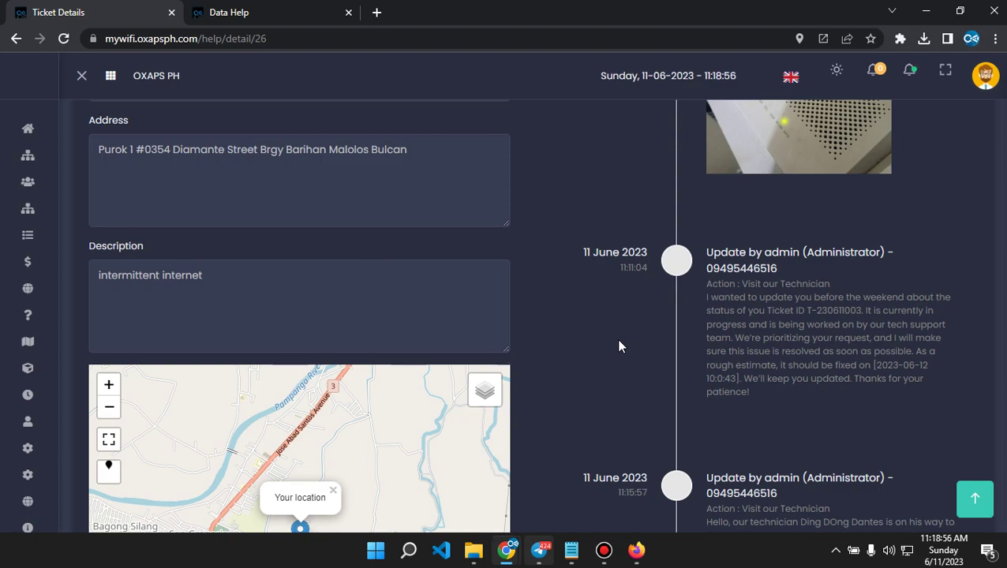
Show the SMS Gateway settings under Integration.
{"action": "mouse_move", "coordinate": [79, 267]}
{"action": "left_click", "coordinate": [59, 284]}
{"action": "scroll", "coordinate": [162, 267], "scroll_direction": "up", "scroll_amount": 1}
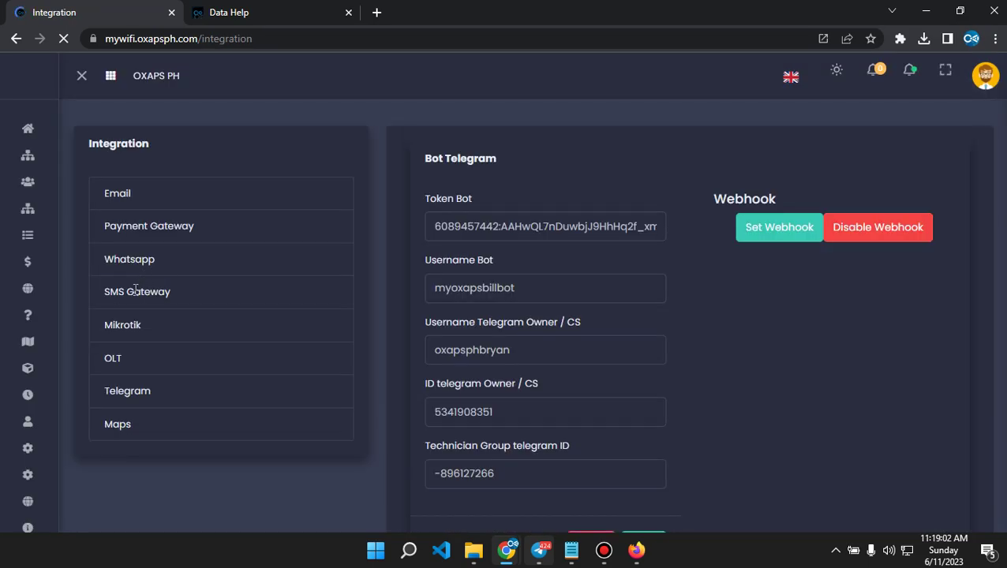
{"action": "left_click", "coordinate": [138, 291]}
{"action": "scroll", "coordinate": [466, 328], "scroll_direction": "down", "scroll_amount": 4}
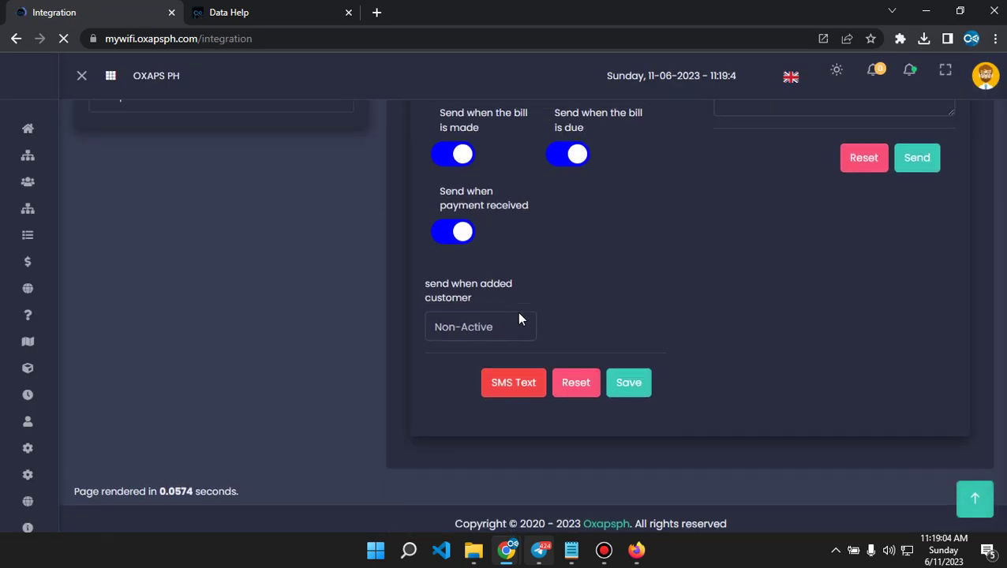
{"action": "scroll", "coordinate": [556, 332], "scroll_direction": "up", "scroll_amount": 2}
{"action": "scroll", "coordinate": [652, 359], "scroll_direction": "down", "scroll_amount": 2}
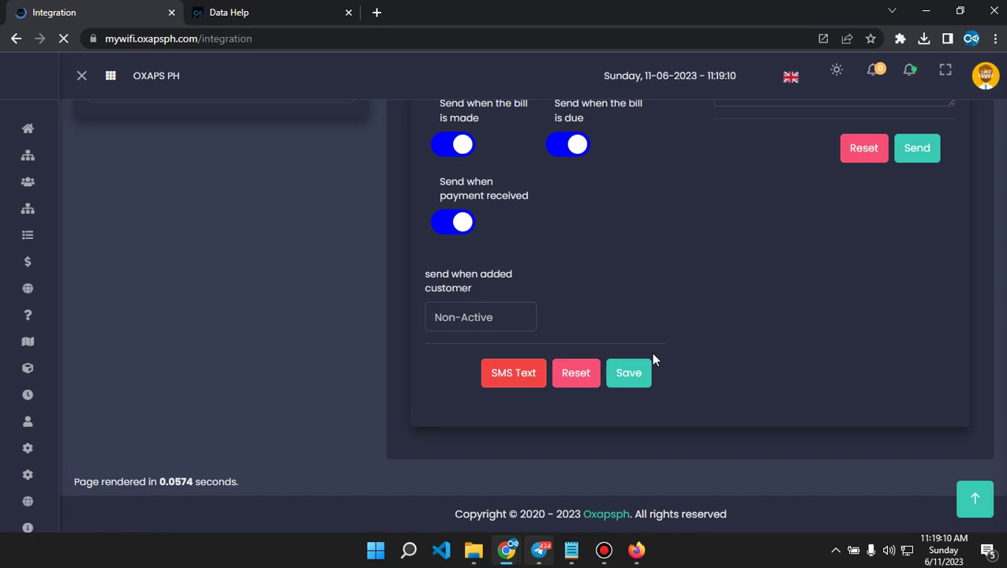
Go to Schedule and show the Message view.
{"action": "mouse_move", "coordinate": [31, 265]}
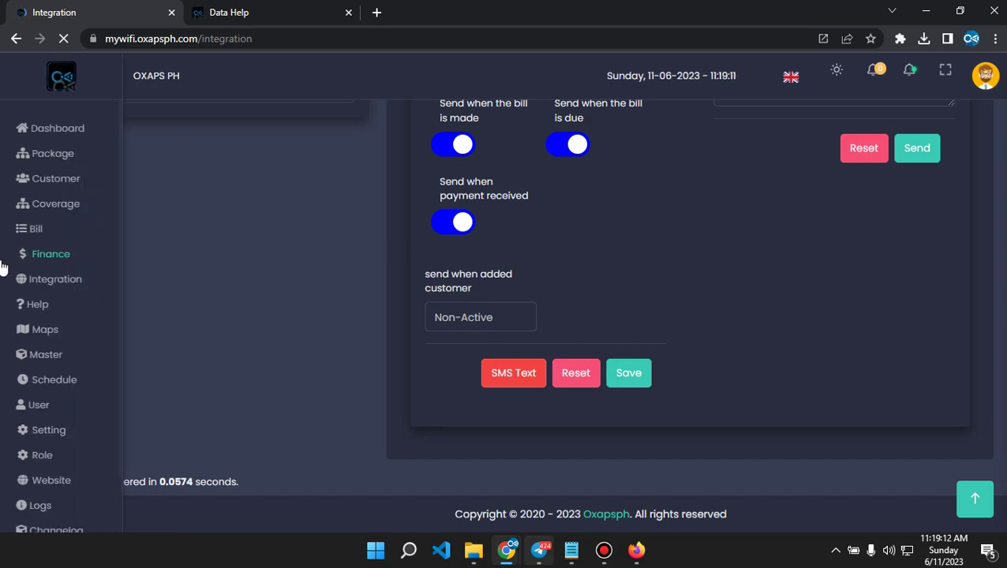
{"action": "left_click", "coordinate": [66, 386]}
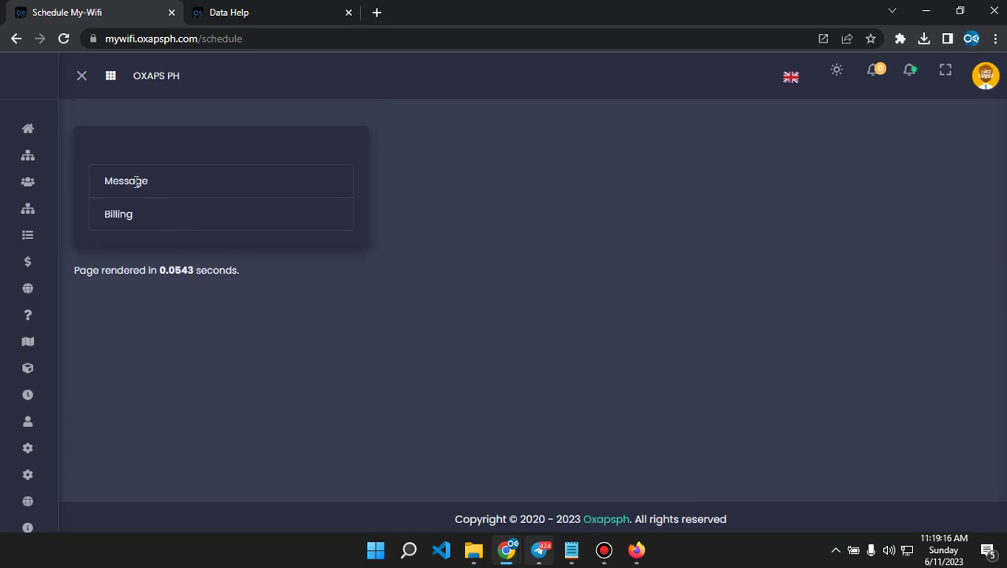
{"action": "left_click", "coordinate": [136, 181]}
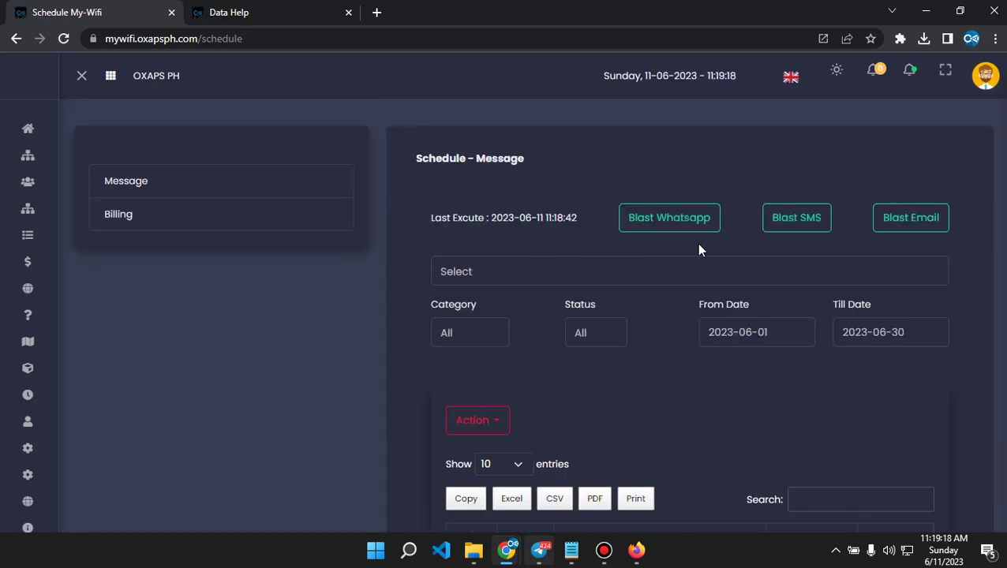
Start an SMS blast targeting Multiple, Notification category, SAN FERNANDO PAMPANGA CITY coverage, Active customers.
{"action": "left_click", "coordinate": [804, 226]}
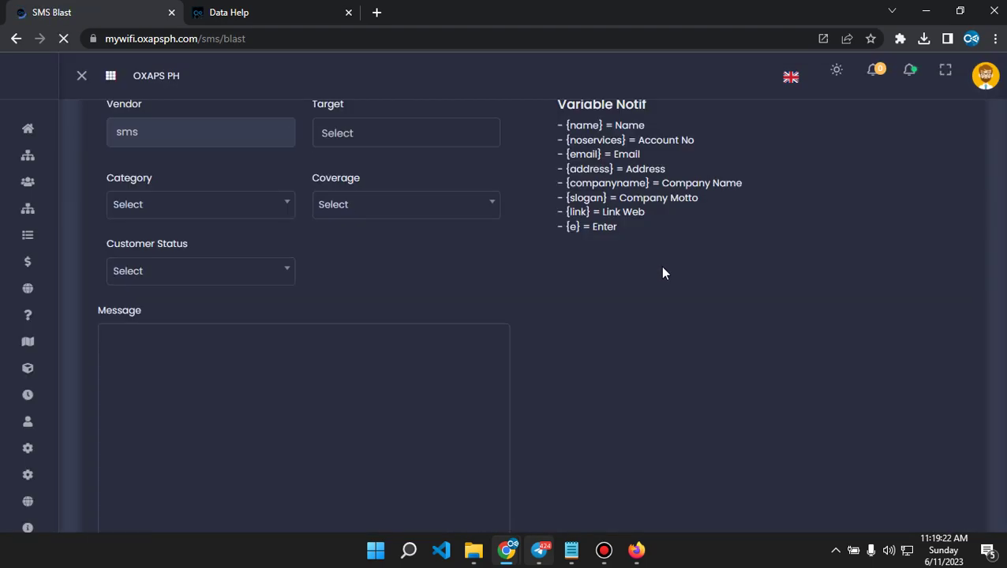
{"action": "left_click", "coordinate": [386, 186]}
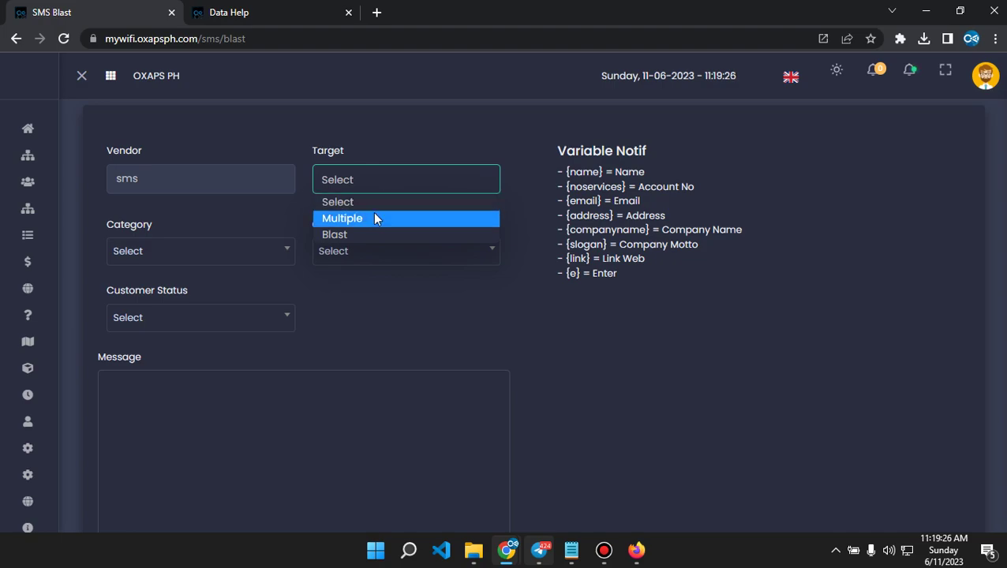
{"action": "left_click", "coordinate": [369, 218]}
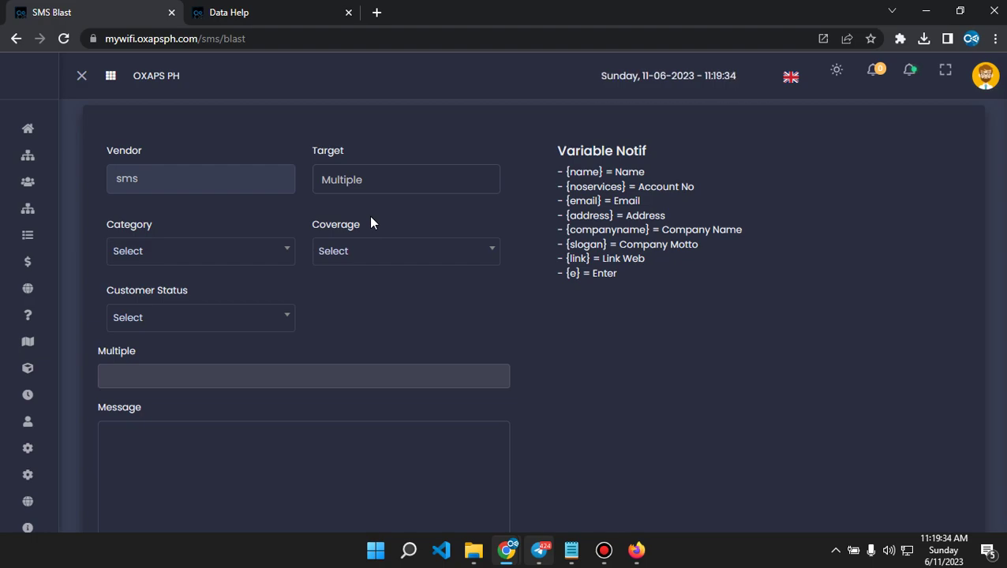
{"action": "left_click", "coordinate": [175, 260]}
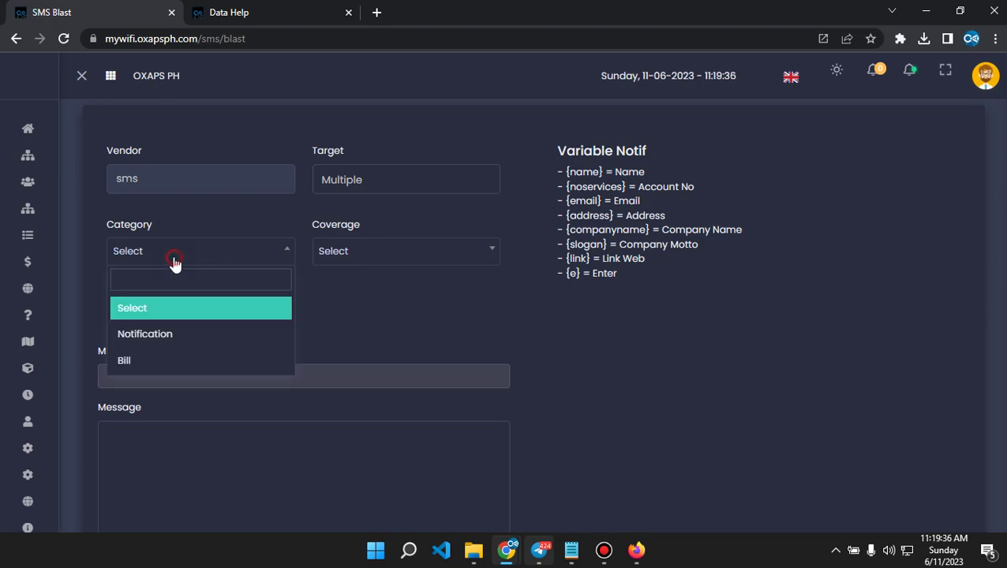
{"action": "left_click", "coordinate": [155, 338]}
{"action": "left_click", "coordinate": [343, 253]}
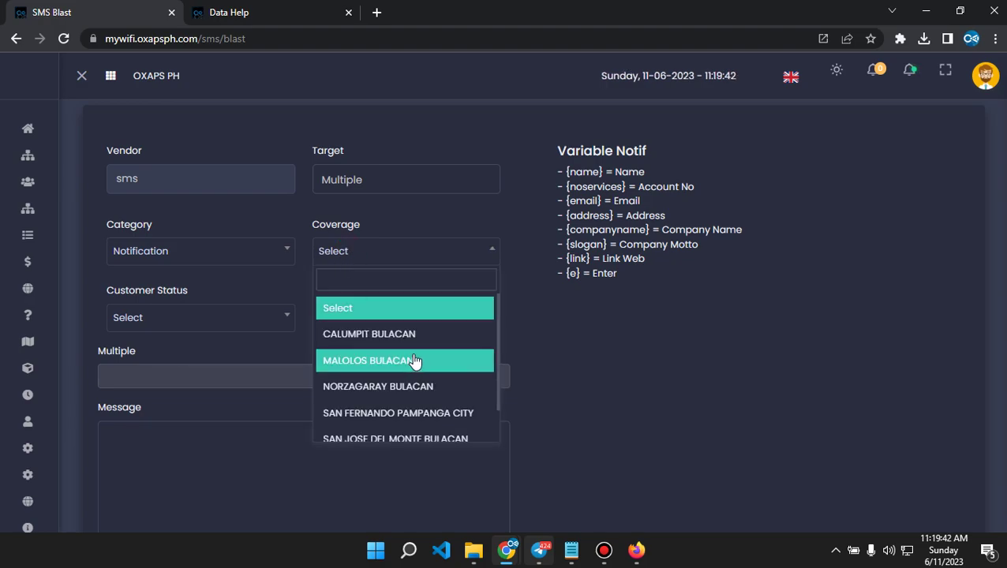
{"action": "scroll", "coordinate": [422, 359], "scroll_direction": "down", "scroll_amount": 1}
{"action": "scroll", "coordinate": [429, 363], "scroll_direction": "up", "scroll_amount": 1}
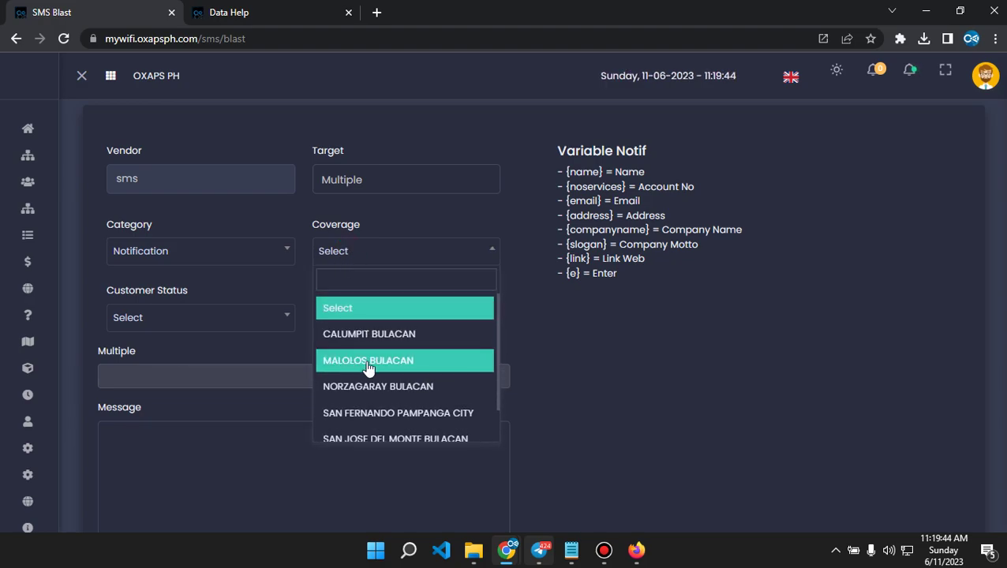
{"action": "left_click", "coordinate": [360, 422]}
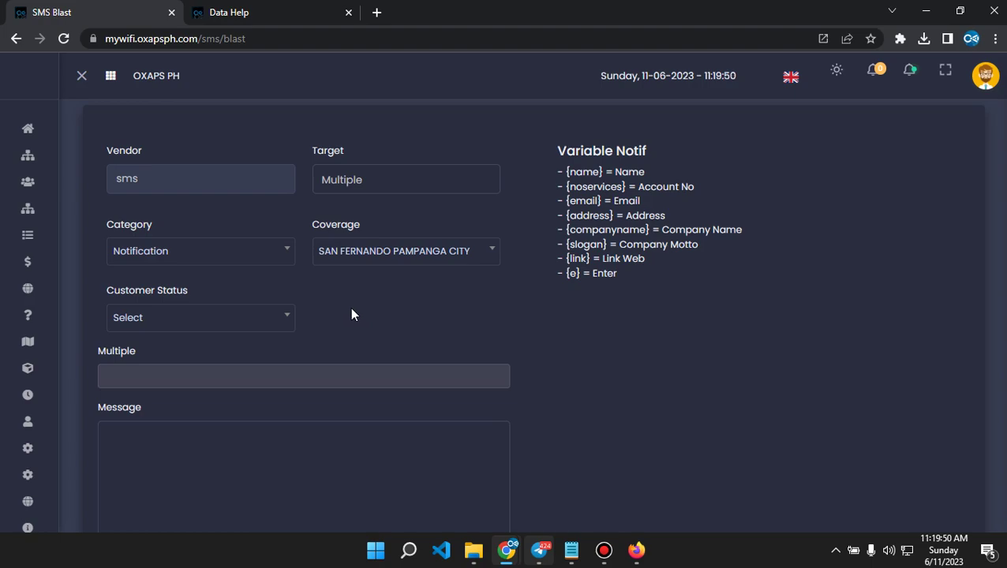
{"action": "scroll", "coordinate": [352, 312], "scroll_direction": "down", "scroll_amount": 1}
{"action": "left_click", "coordinate": [261, 251]}
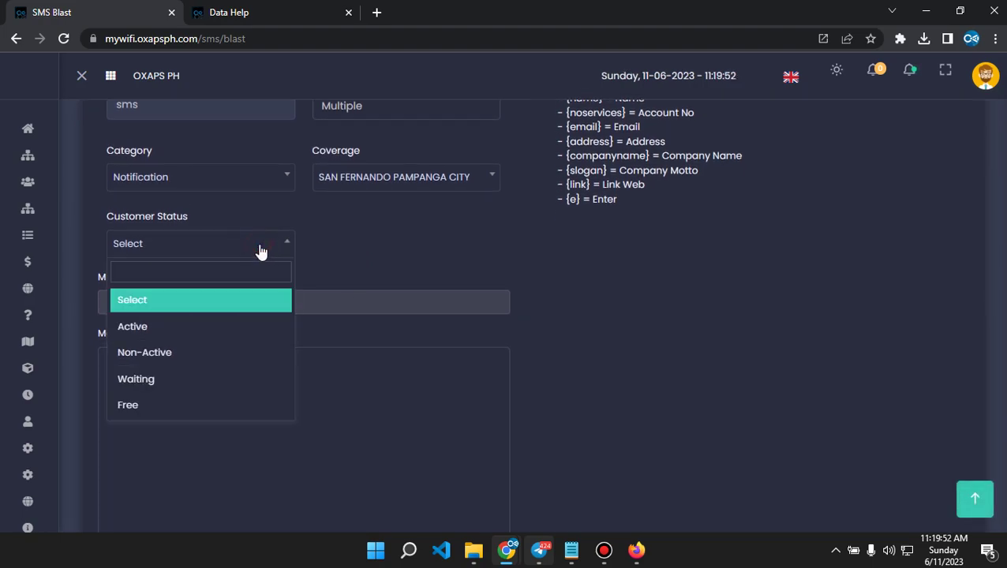
{"action": "left_click", "coordinate": [147, 335]}
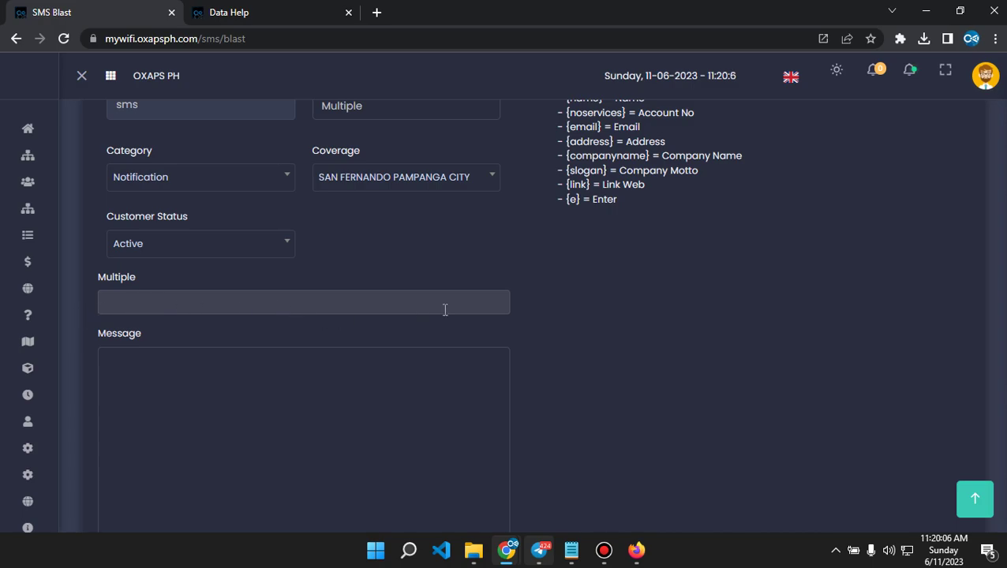
Switch coverage to MALOLOS BULACAN, keep Active status, and leave no recipient added.
{"action": "left_click", "coordinate": [358, 307]}
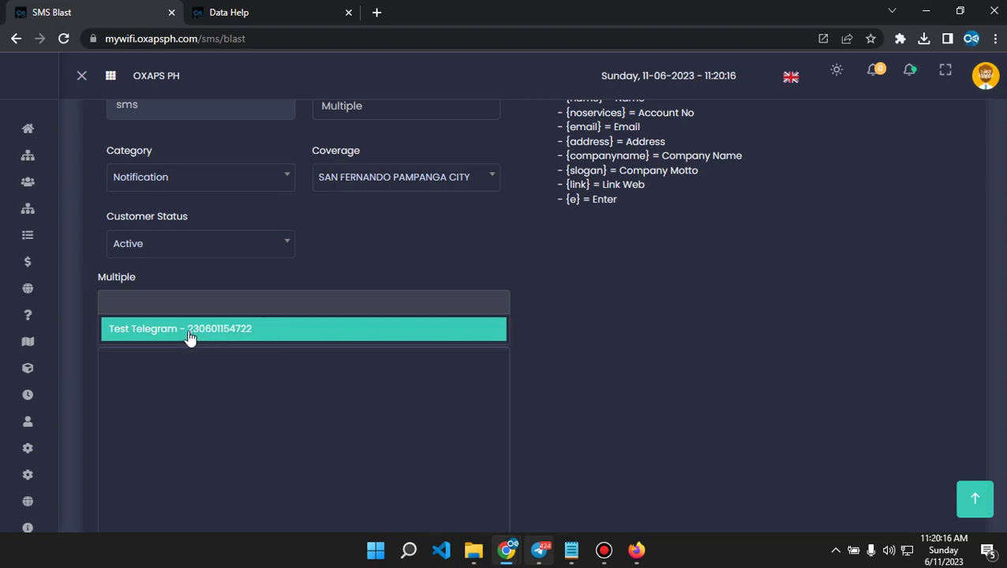
{"action": "left_click", "coordinate": [159, 341]}
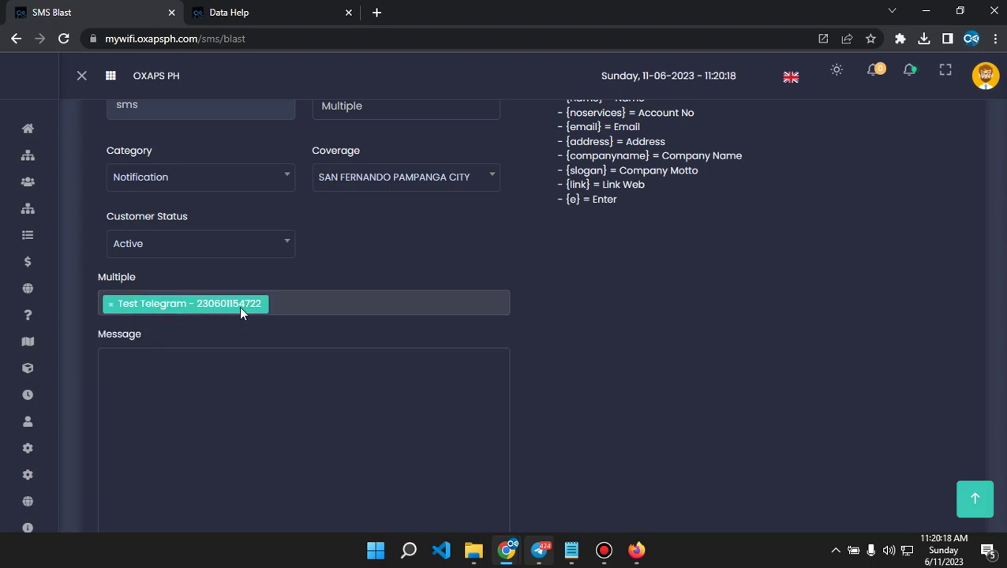
{"action": "left_click", "coordinate": [111, 306]}
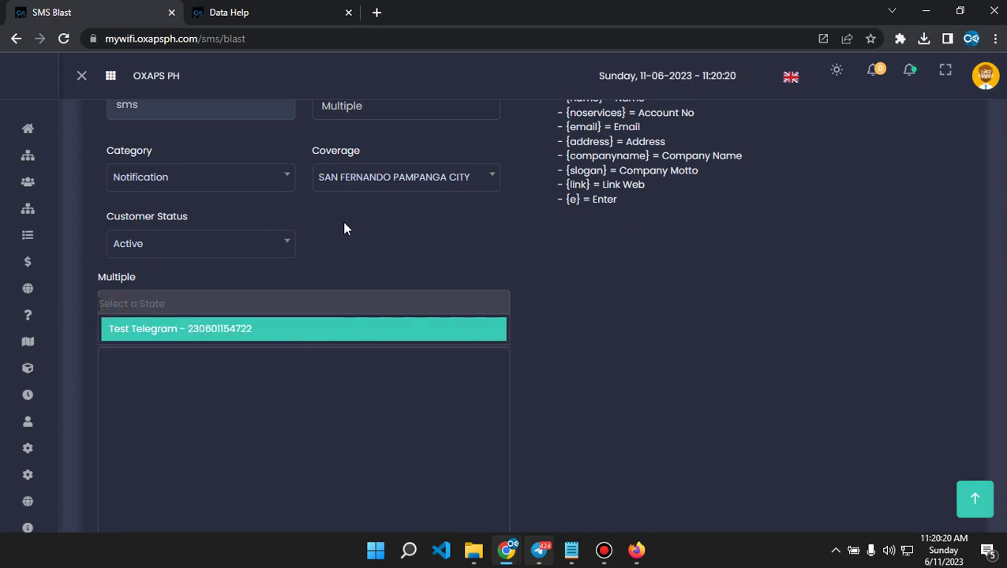
{"action": "left_click", "coordinate": [396, 180]}
{"action": "left_click", "coordinate": [379, 286]}
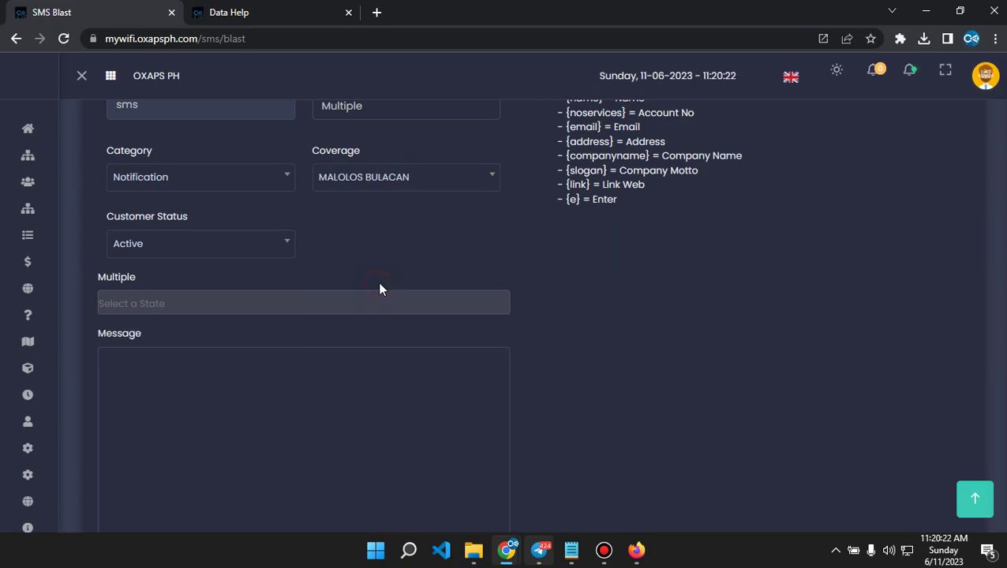
{"action": "left_click", "coordinate": [229, 301]}
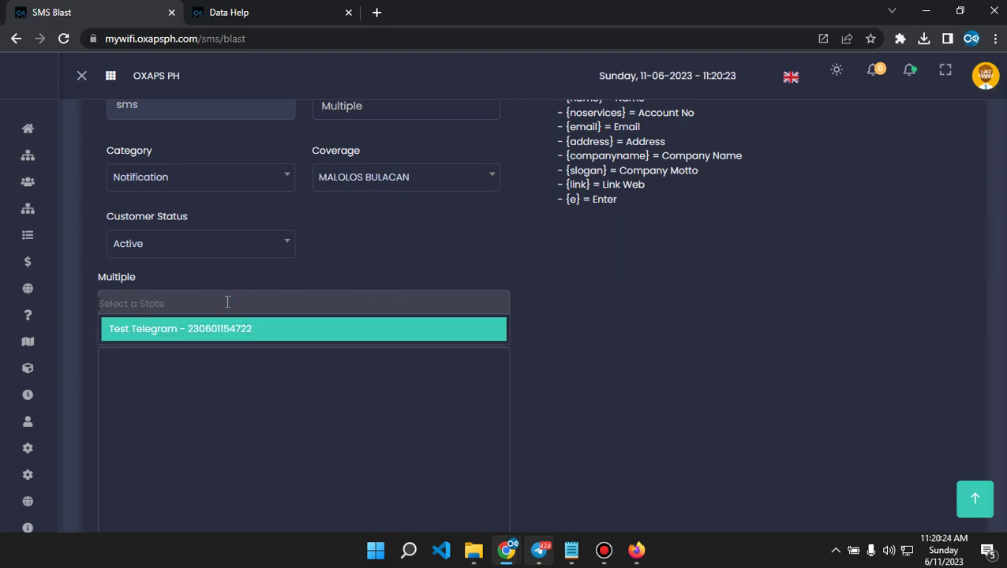
{"action": "left_click", "coordinate": [278, 243]}
{"action": "left_click", "coordinate": [169, 305]}
{"action": "left_click", "coordinate": [198, 254]}
{"action": "left_click", "coordinate": [159, 327]}
Browse the recipient list, close it without choosing anyone, and focus the message box.
{"action": "left_click", "coordinate": [267, 305]}
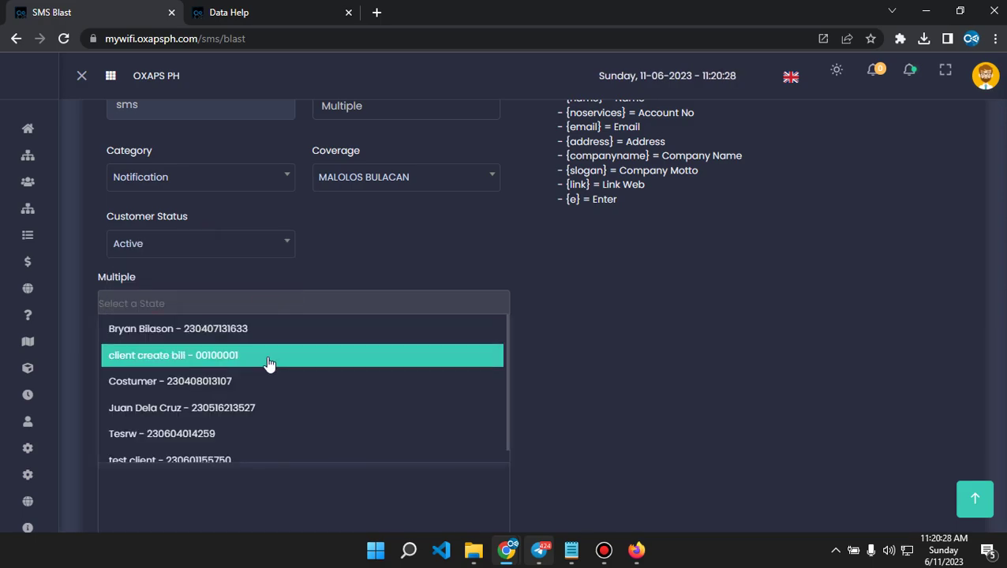
{"action": "scroll", "coordinate": [360, 288], "scroll_direction": "up", "scroll_amount": 1}
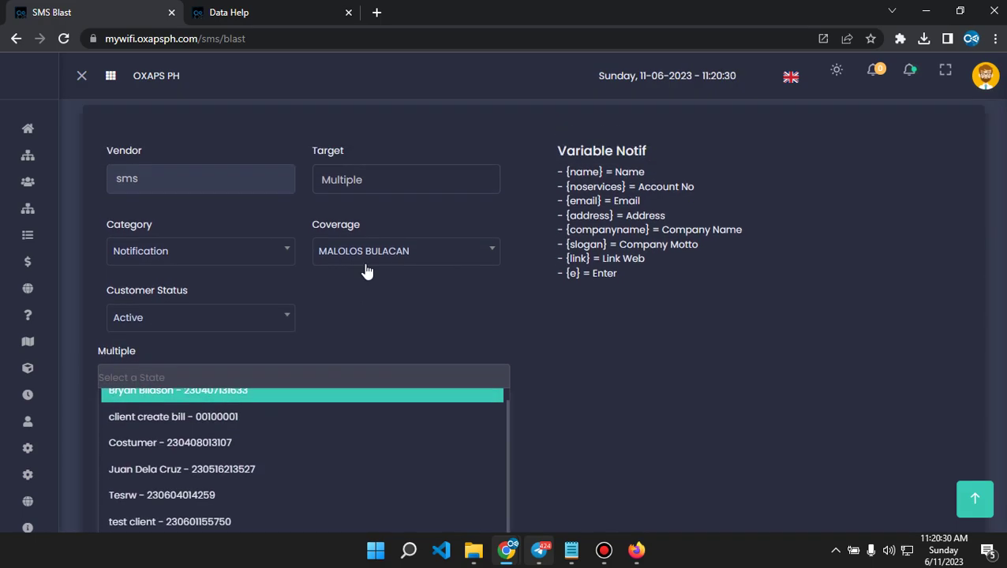
{"action": "left_click", "coordinate": [374, 324]}
{"action": "left_click", "coordinate": [652, 399]}
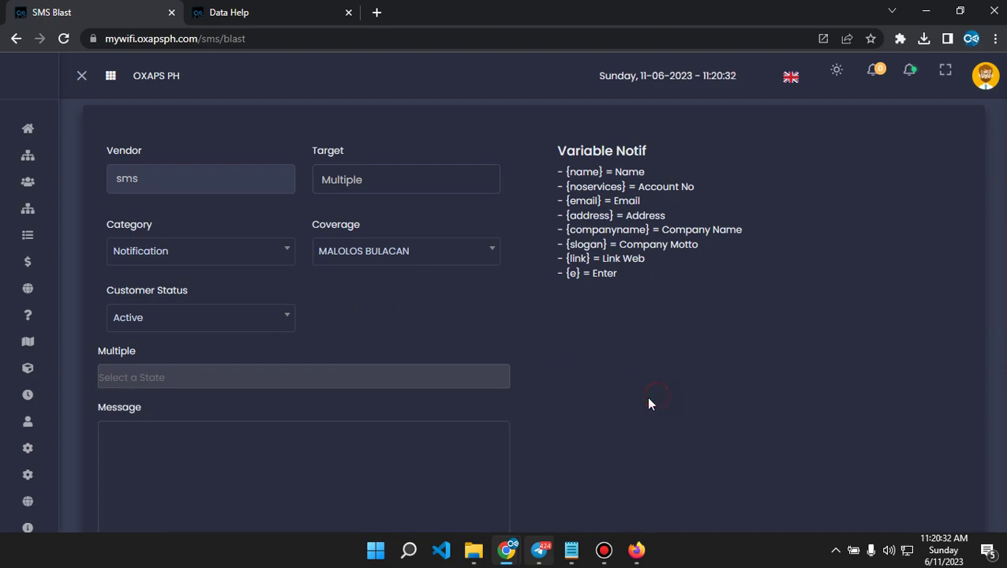
{"action": "scroll", "coordinate": [640, 395], "scroll_direction": "down", "scroll_amount": 3}
{"action": "left_click", "coordinate": [294, 261]}
{"action": "scroll", "coordinate": [628, 367], "scroll_direction": "up", "scroll_amount": 1}
{"action": "scroll", "coordinate": [627, 367], "scroll_direction": "up", "scroll_amount": 1}
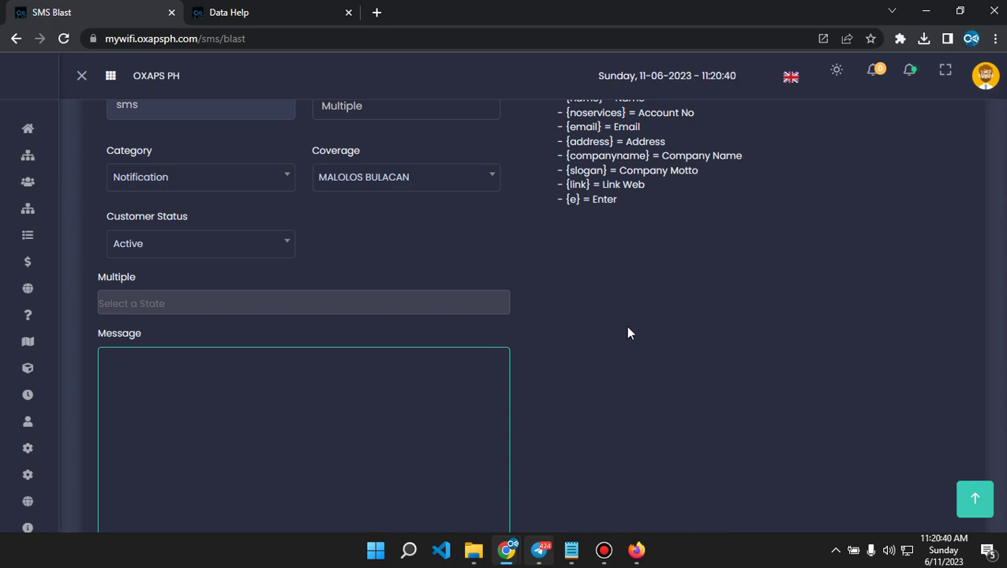
{"action": "scroll", "coordinate": [625, 339], "scroll_direction": "down", "scroll_amount": 5}
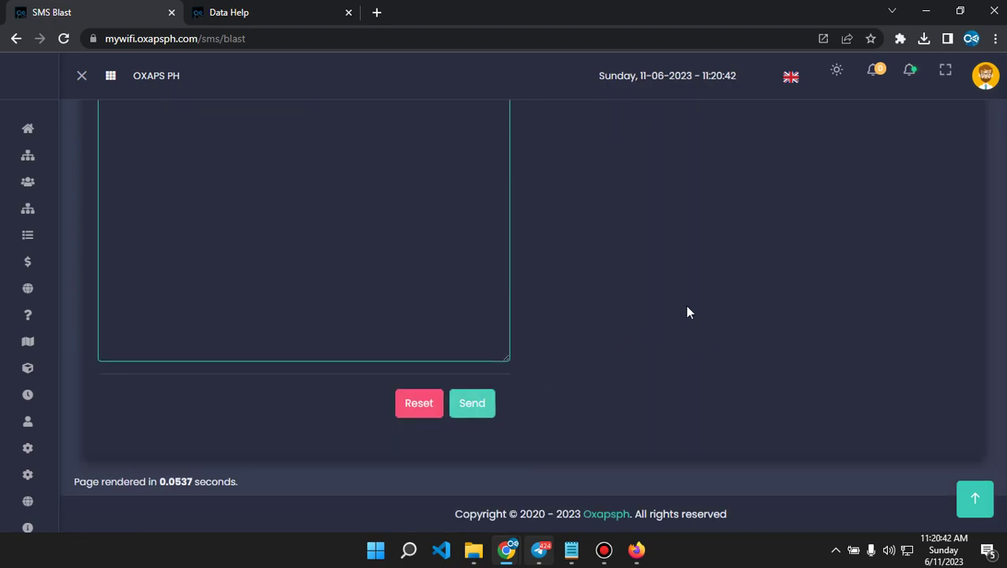
{"action": "scroll", "coordinate": [665, 308], "scroll_direction": "up", "scroll_amount": 4}
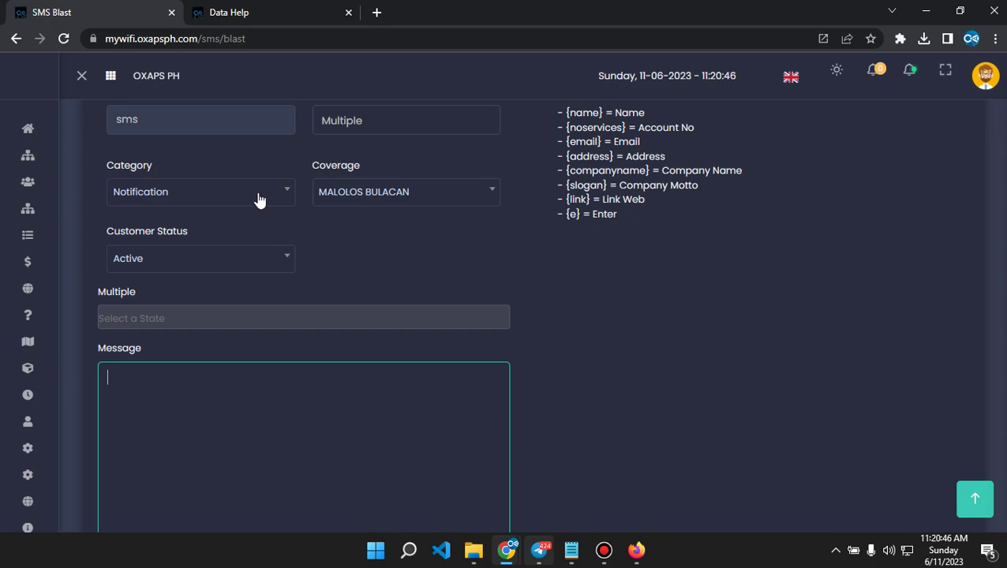
{"action": "scroll", "coordinate": [321, 244], "scroll_direction": "up", "scroll_amount": 1}
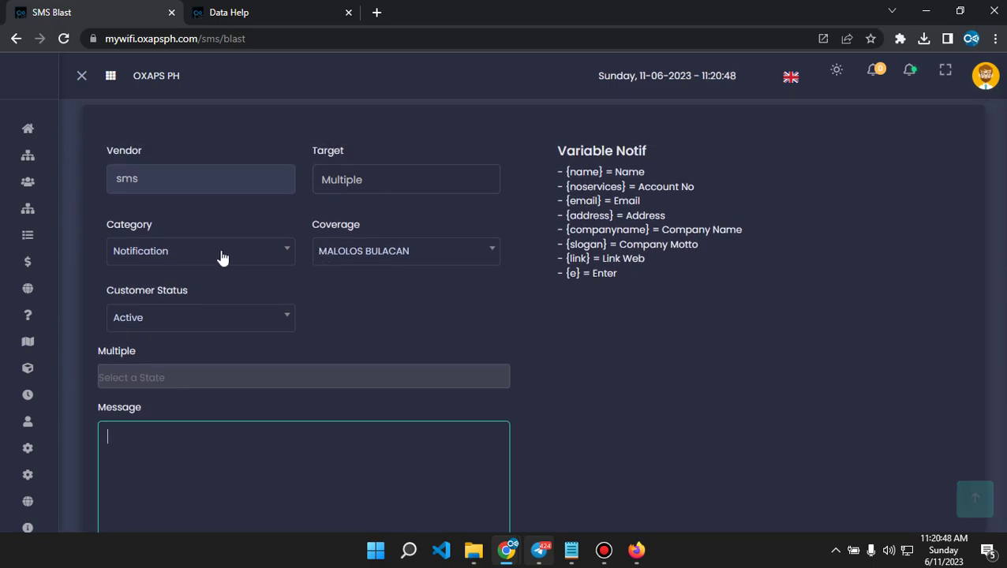
Change the blast category to Bill, keeping MALOLOS BULACAN coverage and Active customer status.
{"action": "left_click", "coordinate": [207, 252]}
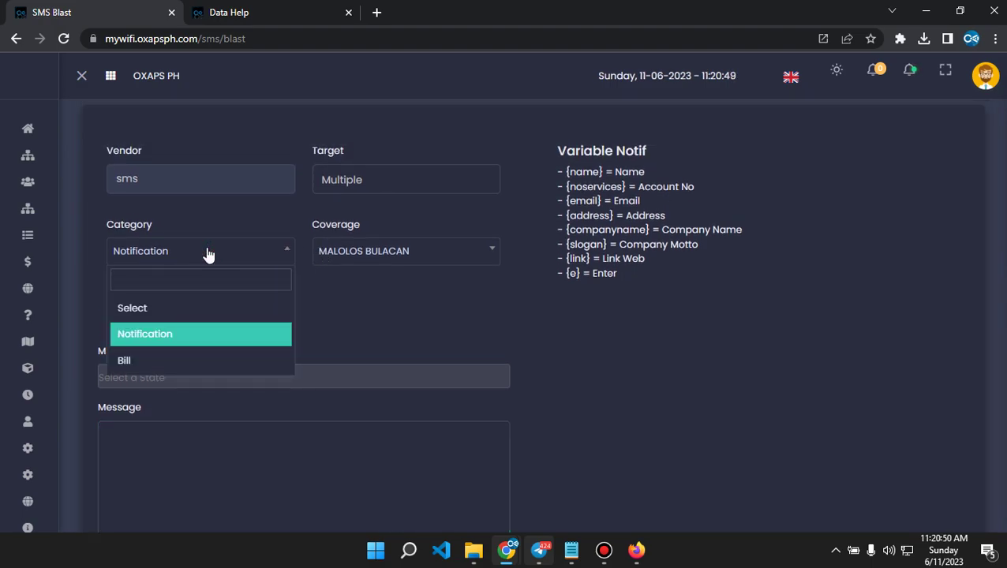
{"action": "left_click", "coordinate": [137, 359]}
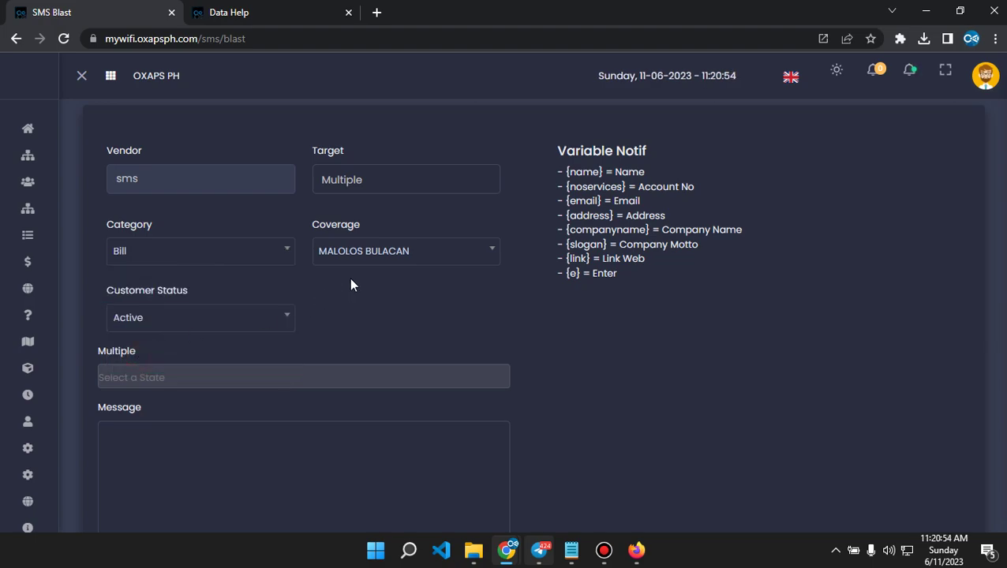
{"action": "left_click", "coordinate": [370, 251]}
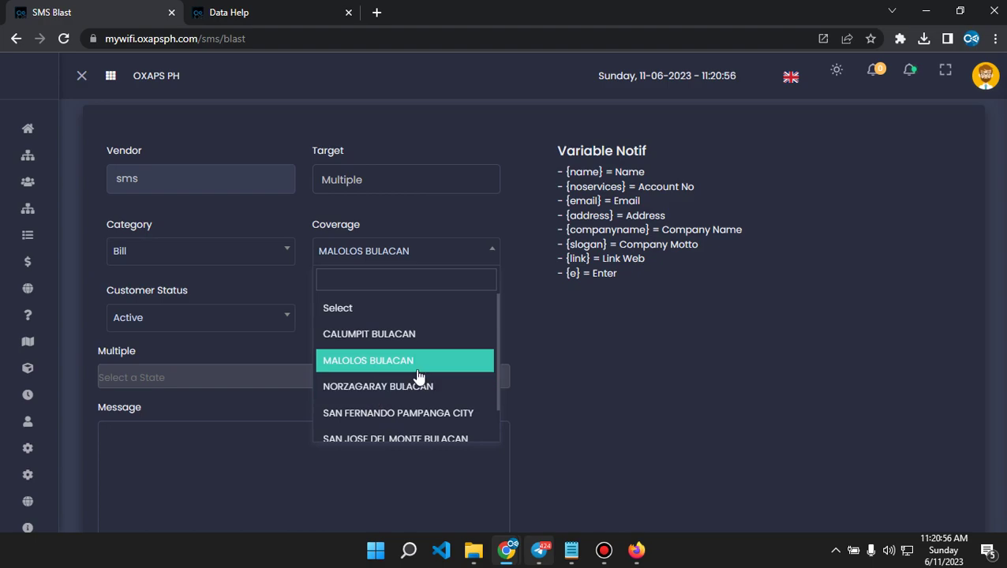
{"action": "left_click", "coordinate": [367, 335]}
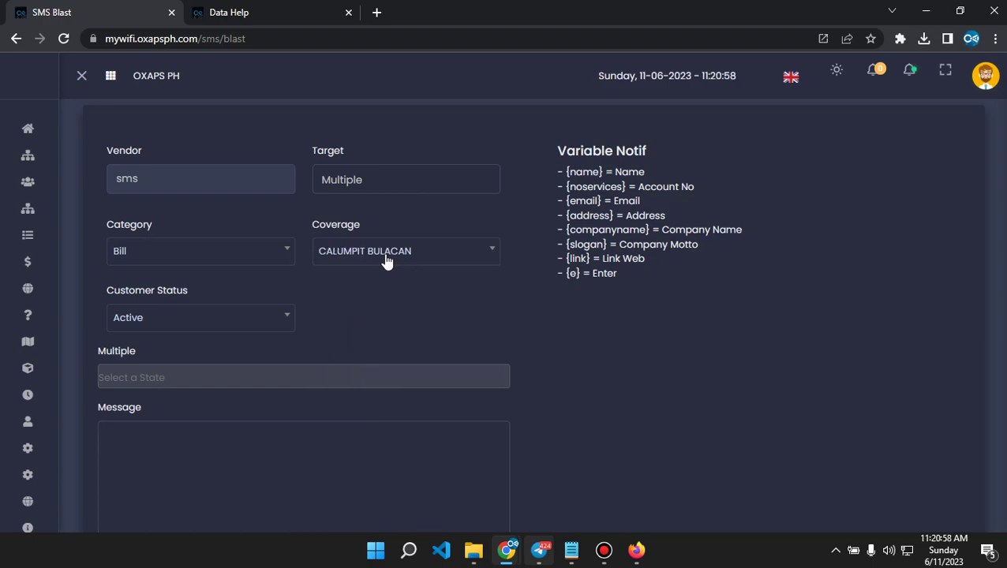
{"action": "left_click", "coordinate": [387, 259]}
{"action": "left_click", "coordinate": [367, 360]}
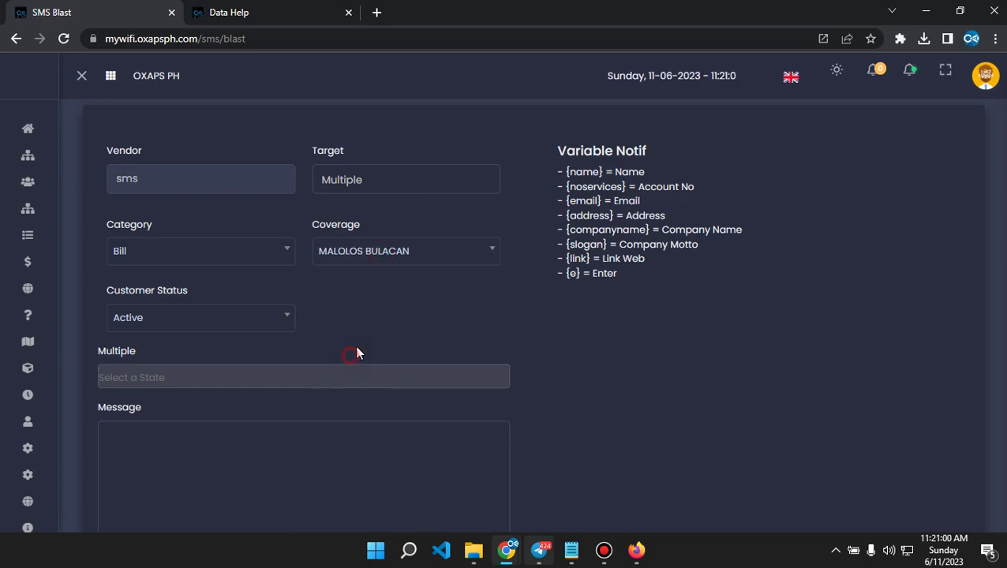
{"action": "left_click", "coordinate": [210, 333]}
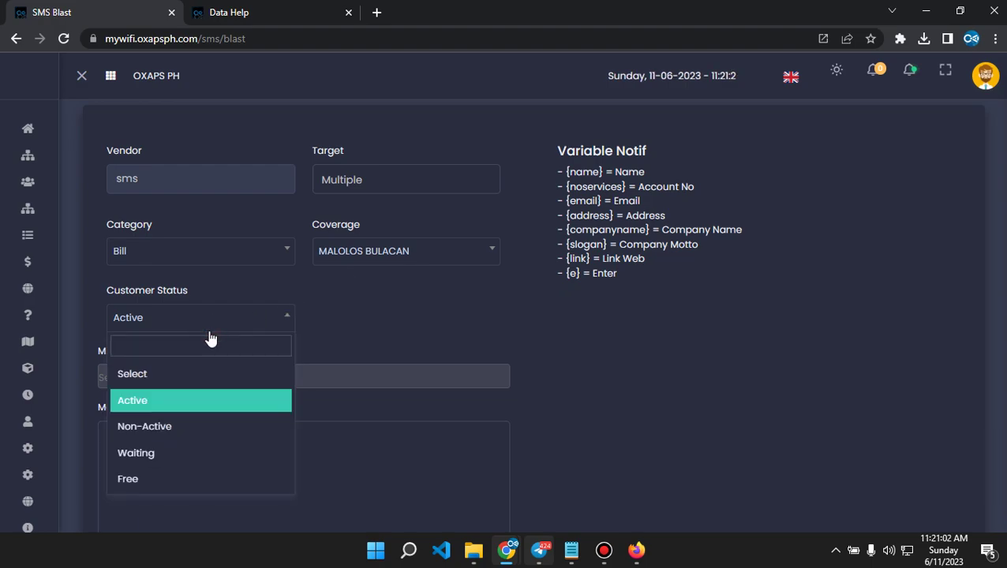
{"action": "left_click", "coordinate": [143, 394]}
{"action": "left_click", "coordinate": [257, 458]}
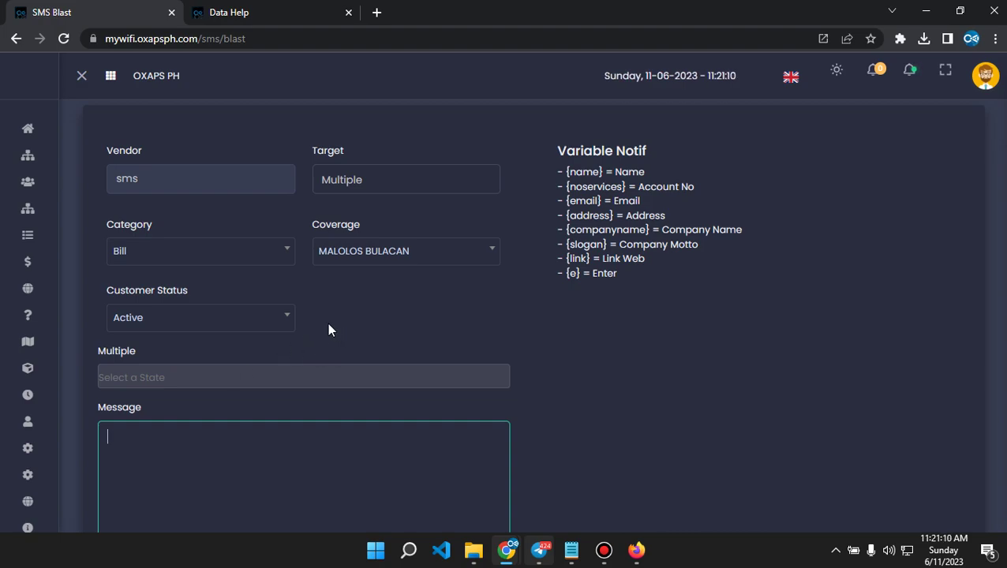
Switch the blast target to Blast with category Bill.
{"action": "left_click", "coordinate": [362, 177]}
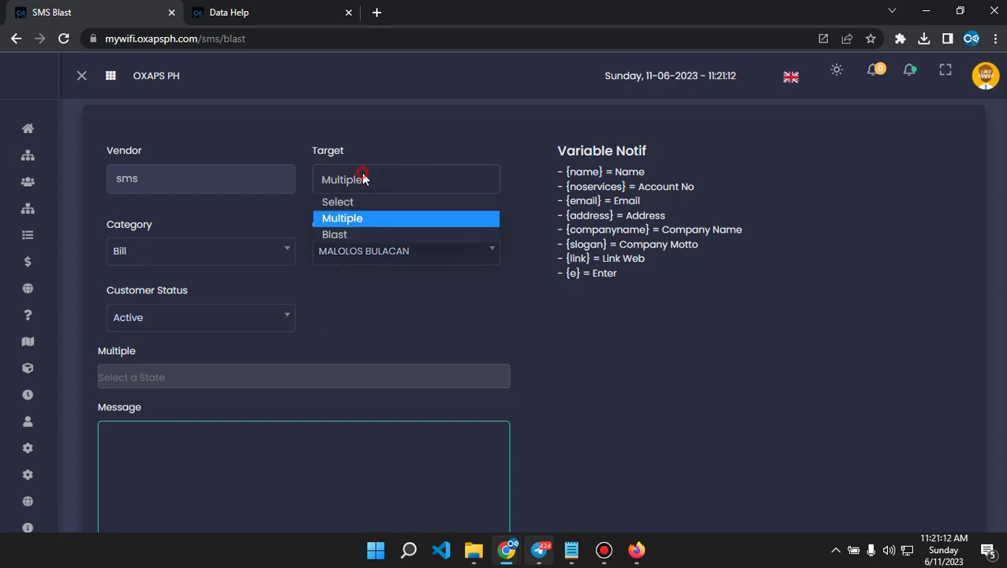
{"action": "left_click", "coordinate": [341, 234]}
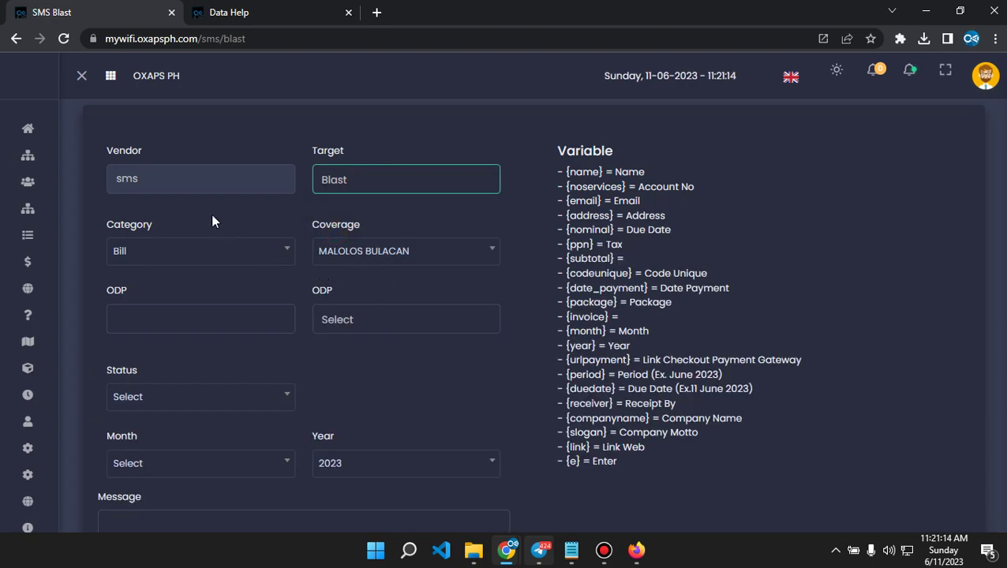
{"action": "left_click", "coordinate": [201, 251]}
{"action": "left_click", "coordinate": [142, 335]}
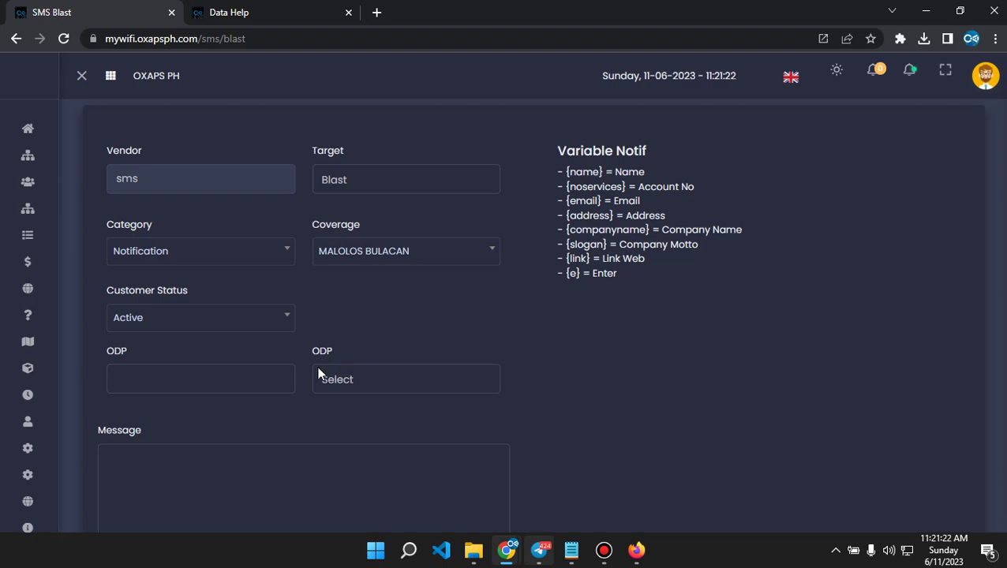
{"action": "left_click", "coordinate": [186, 253]}
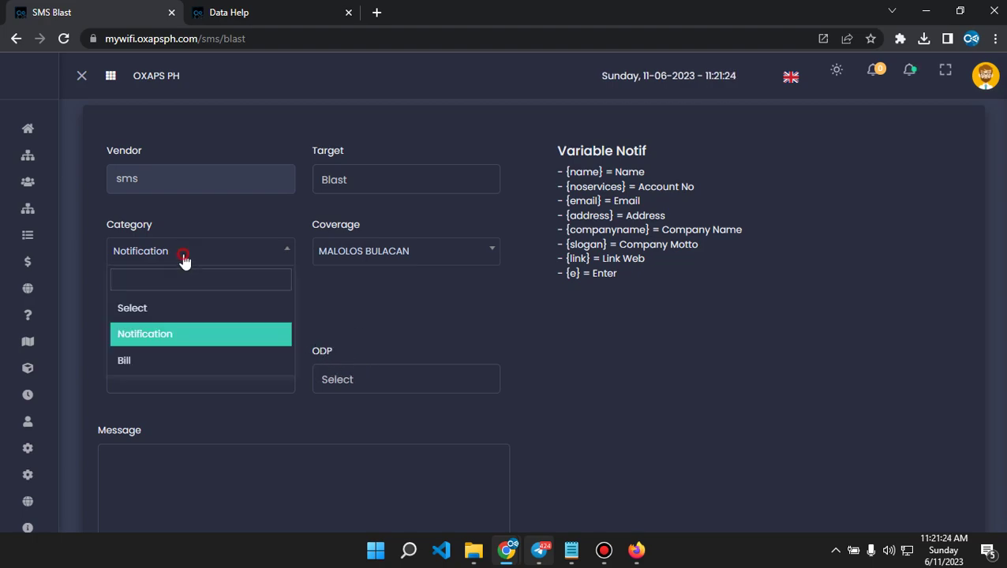
{"action": "left_click", "coordinate": [142, 361]}
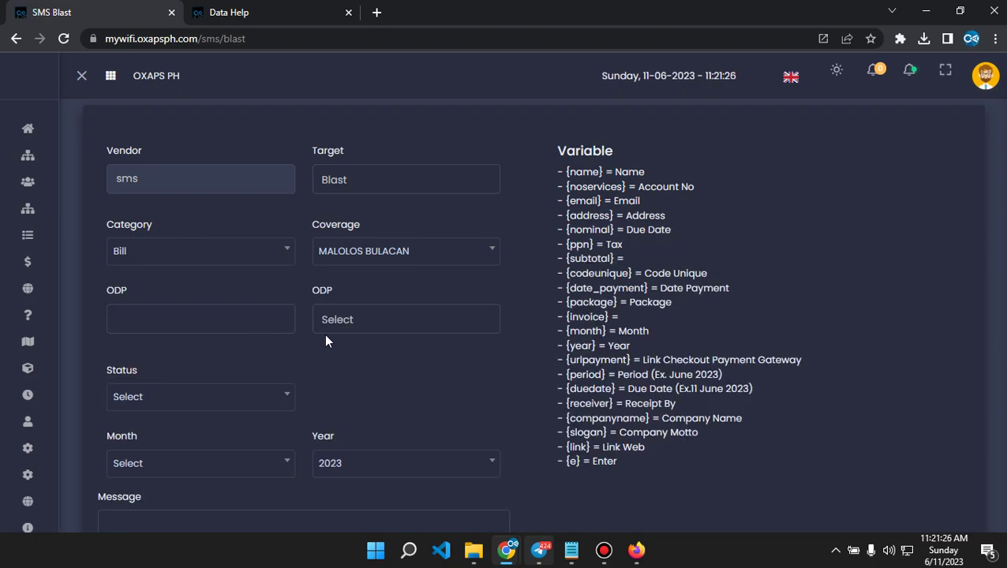
Choose ODP MALOLOS ODC001 and second ODP NAP-MA002.
{"action": "left_click", "coordinate": [241, 318]}
{"action": "left_click", "coordinate": [241, 353]}
{"action": "left_click", "coordinate": [377, 321]}
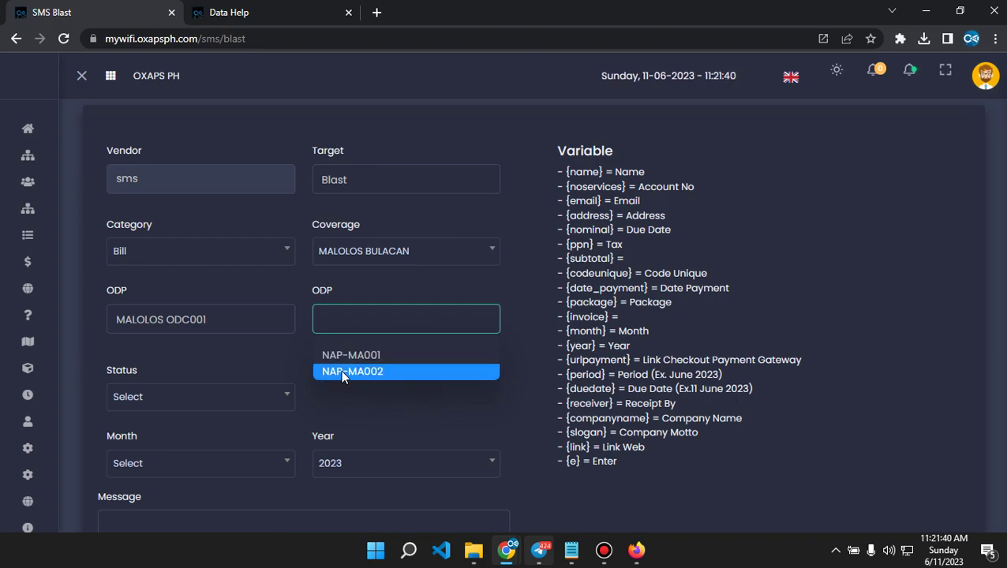
{"action": "left_click", "coordinate": [352, 373]}
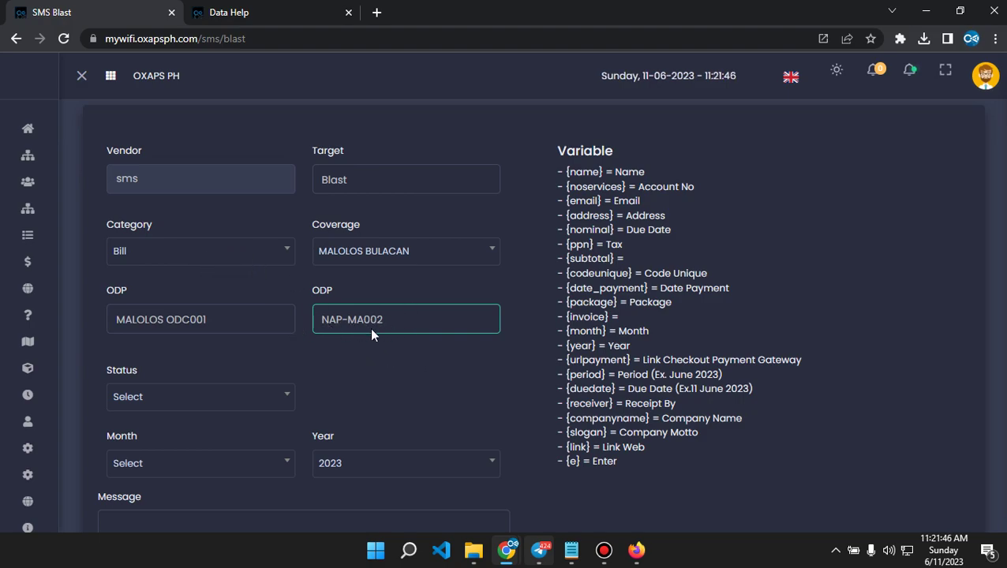
Limit the blast to Unpaid bills for the month of June.
{"action": "left_click", "coordinate": [182, 399]}
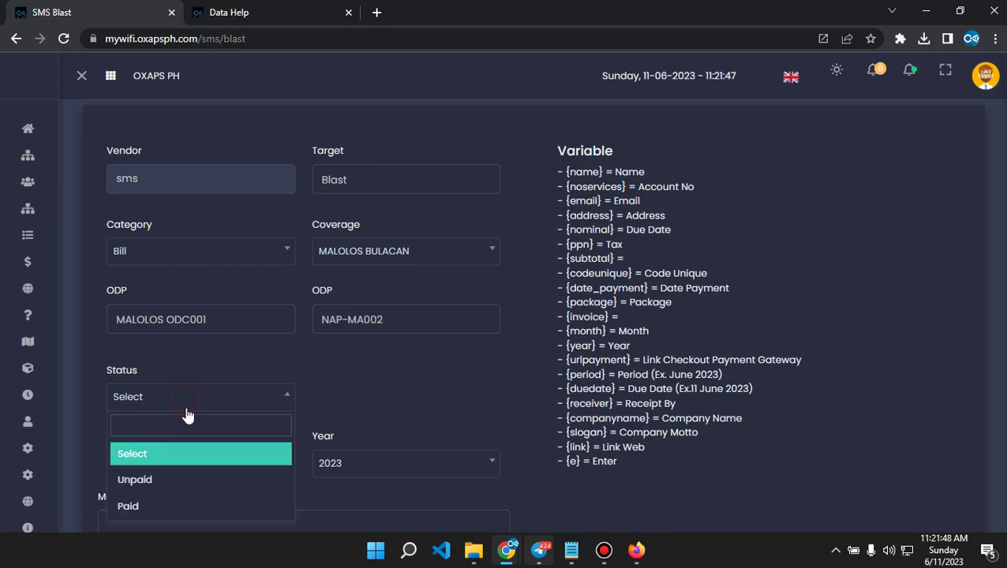
{"action": "left_click", "coordinate": [149, 481]}
{"action": "scroll", "coordinate": [413, 385], "scroll_direction": "down", "scroll_amount": 2}
{"action": "left_click", "coordinate": [234, 318]}
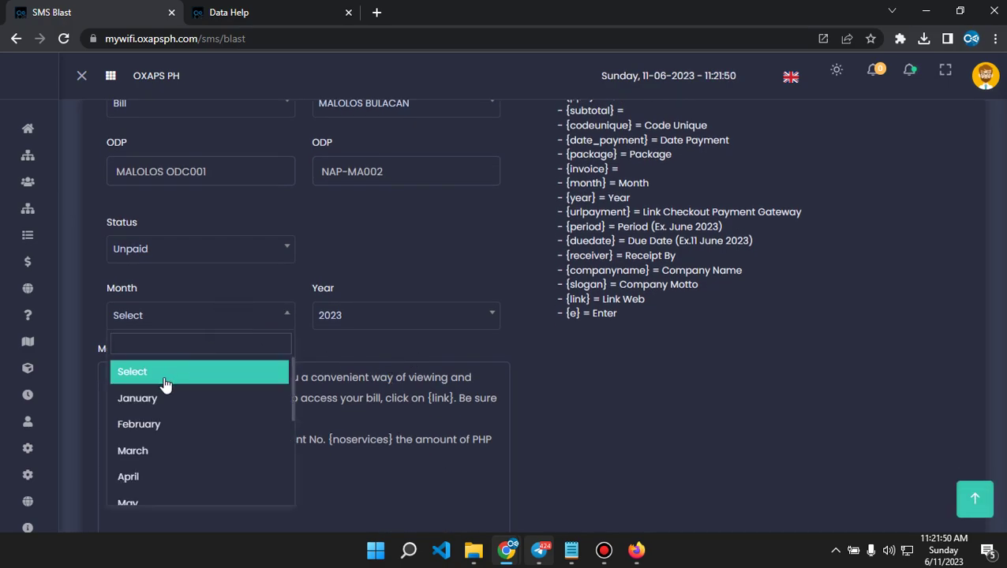
{"action": "scroll", "coordinate": [175, 424], "scroll_direction": "down", "scroll_amount": 1}
{"action": "left_click", "coordinate": [135, 463]}
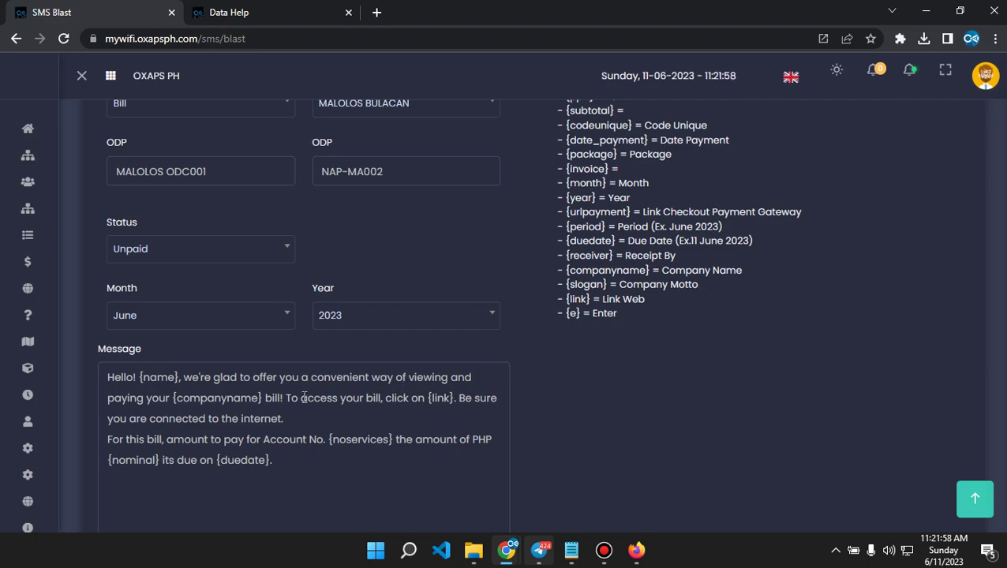
{"action": "scroll", "coordinate": [303, 399], "scroll_direction": "down", "scroll_amount": 4}
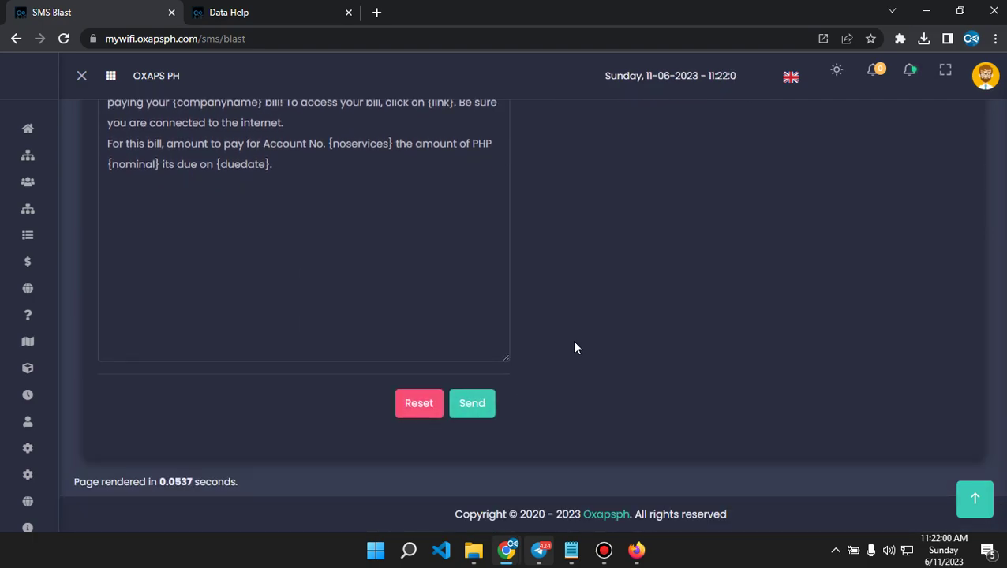
{"action": "scroll", "coordinate": [397, 347], "scroll_direction": "up", "scroll_amount": 5}
Set category back to Notification, status Active, and second ODP to NAP-MA001.
{"action": "left_click", "coordinate": [222, 186]}
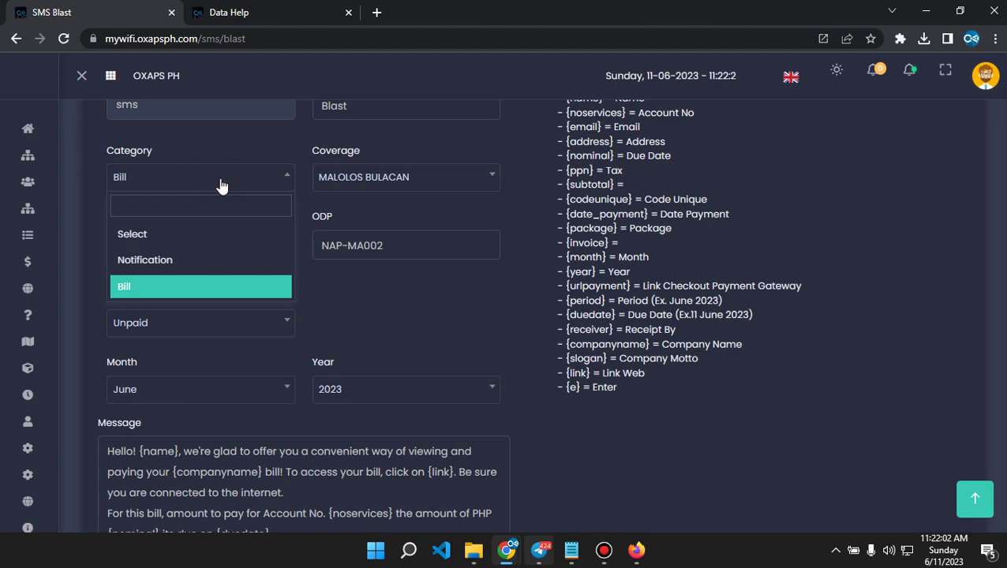
{"action": "left_click", "coordinate": [142, 260]}
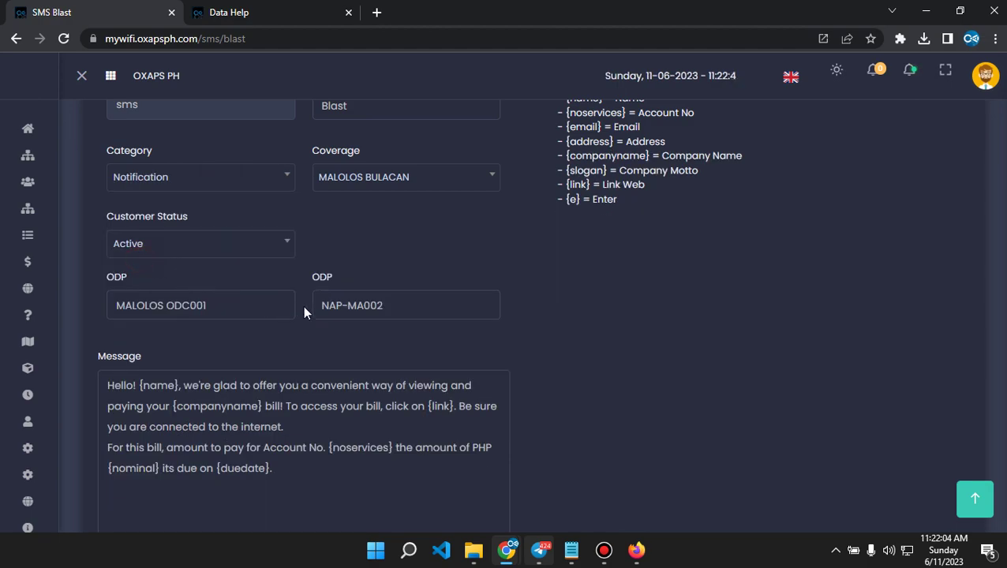
{"action": "left_click", "coordinate": [225, 245]}
{"action": "left_click", "coordinate": [149, 329]}
{"action": "left_click", "coordinate": [359, 307]}
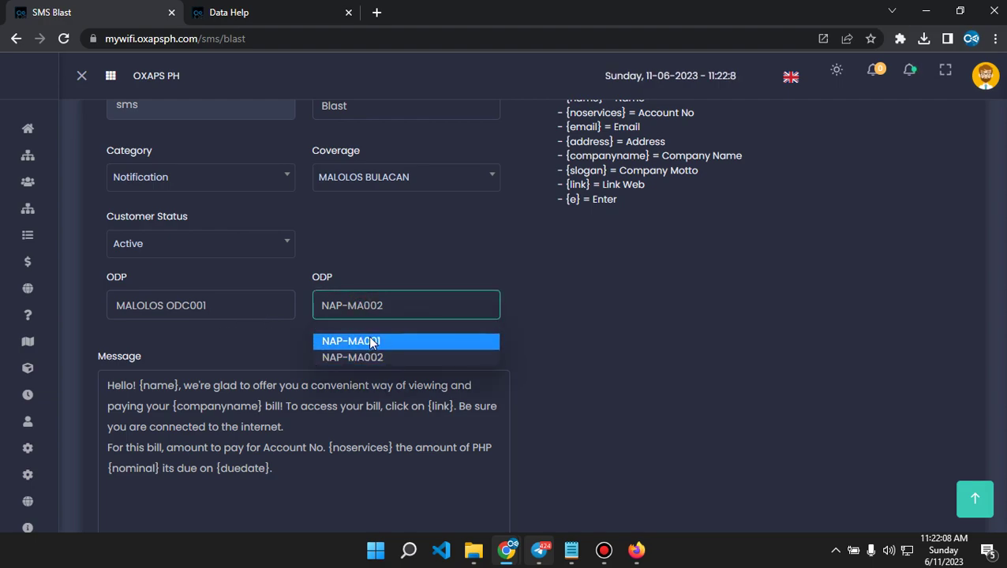
{"action": "left_click", "coordinate": [328, 344]}
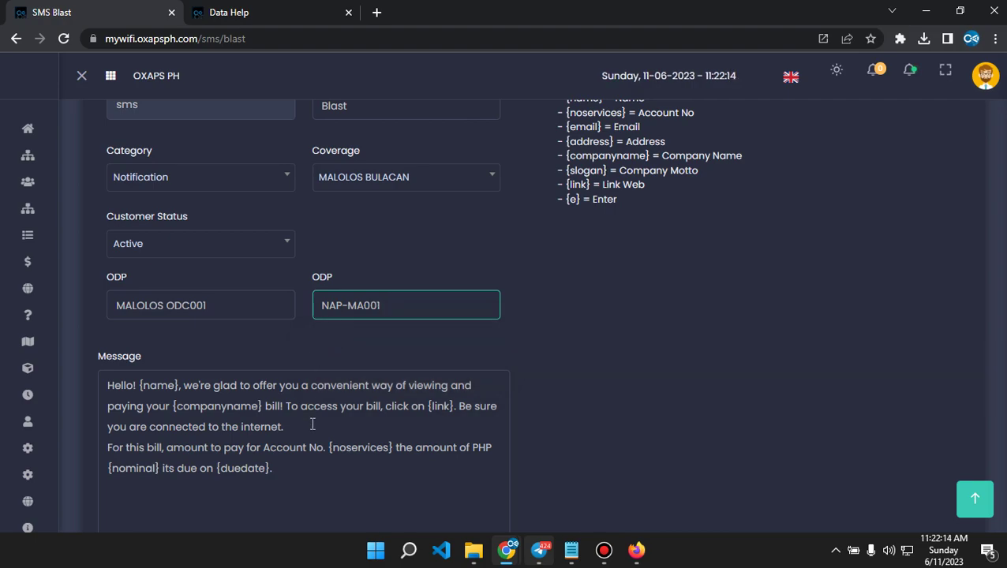
Select the whole bill-payment message text.
{"action": "left_click", "coordinate": [325, 449]}
{"action": "left_click_drag", "start_coordinate": [363, 491], "coordinate": [108, 384]}
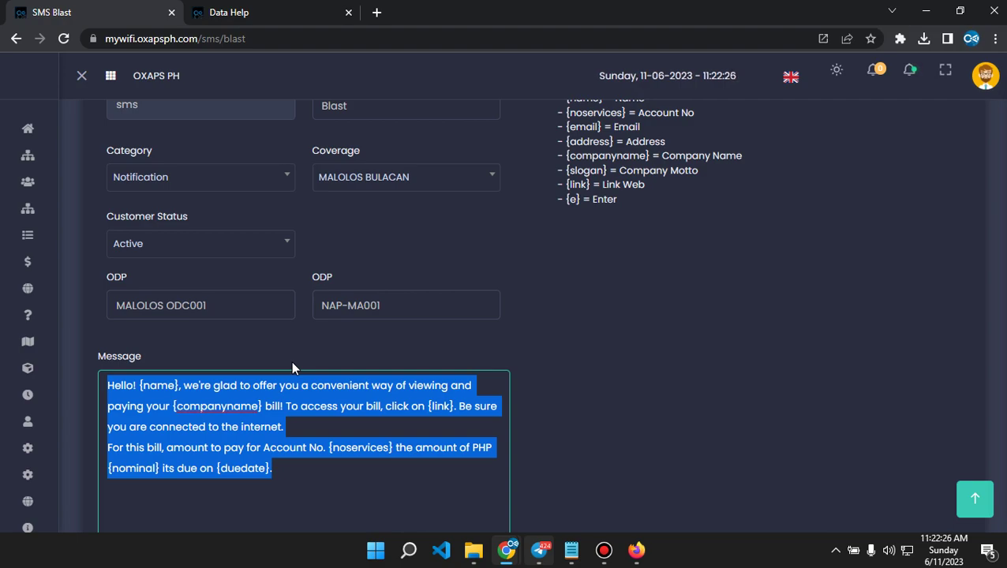
{"action": "scroll", "coordinate": [292, 365], "scroll_direction": "up", "scroll_amount": 1}
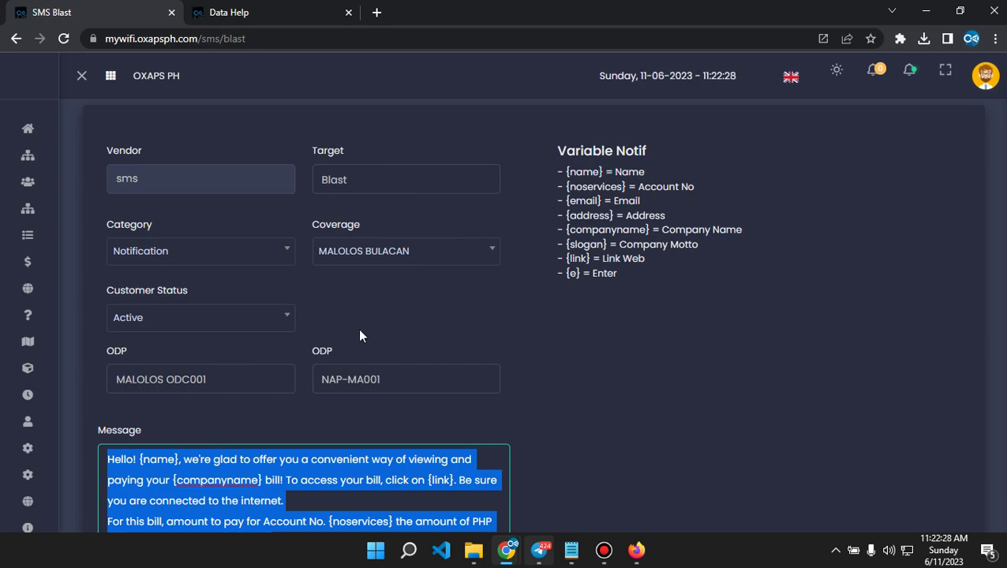
{"action": "mouse_move", "coordinate": [124, 348]}
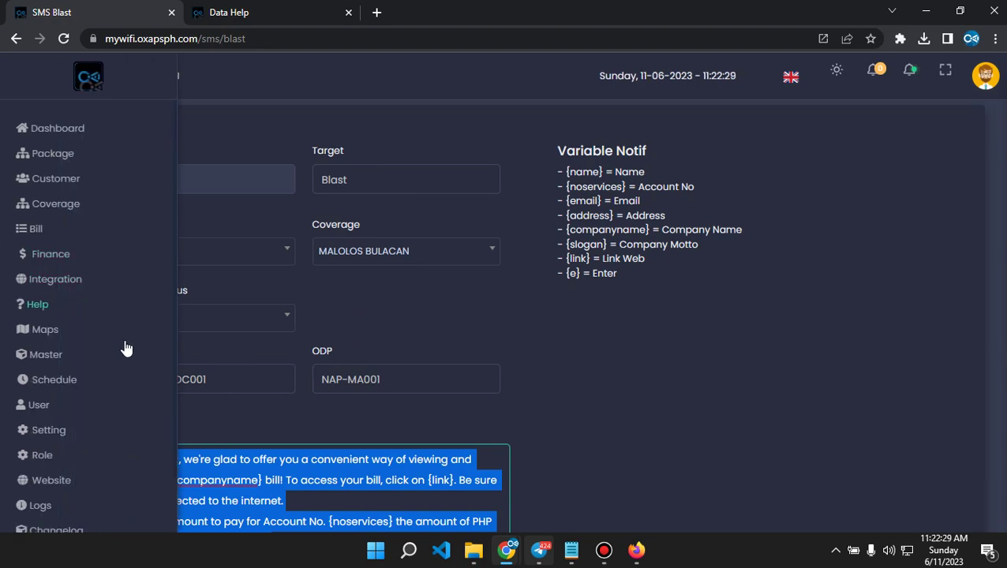
On the Schedule page, show the SMS message log and scroll through it.
{"action": "left_click", "coordinate": [65, 384]}
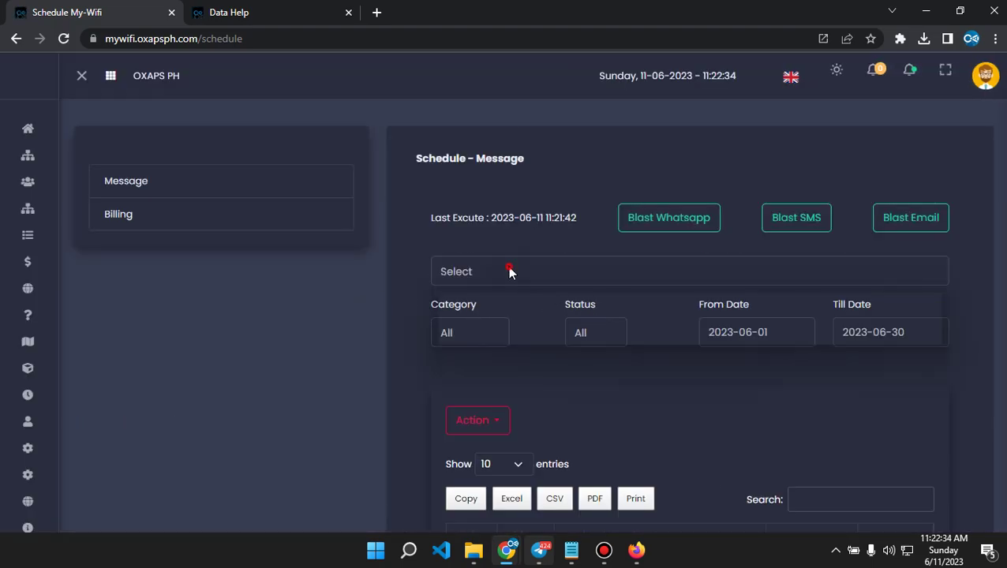
{"action": "left_click", "coordinate": [506, 270]}
{"action": "left_click", "coordinate": [453, 343]}
{"action": "scroll", "coordinate": [600, 333], "scroll_direction": "down", "scroll_amount": 6}
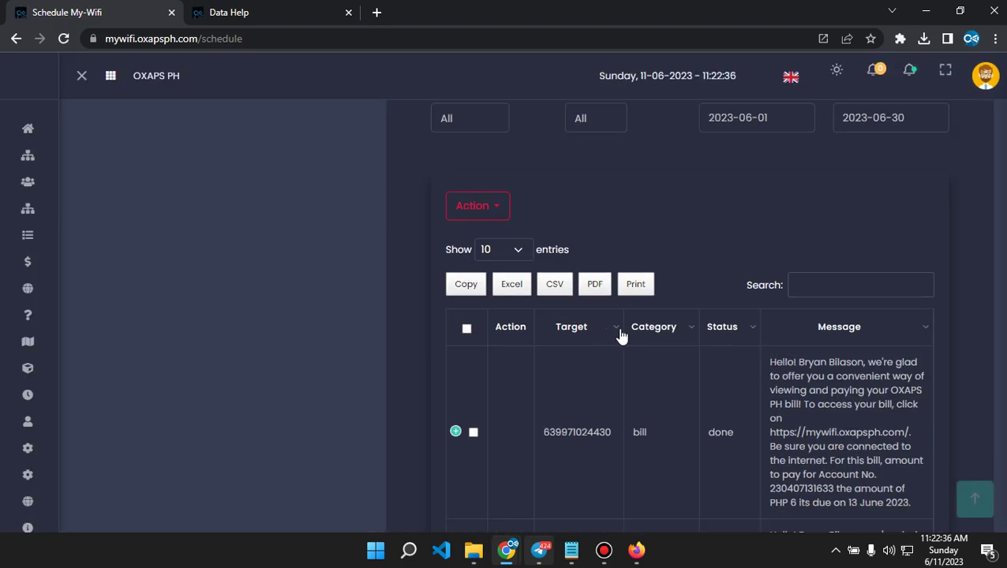
{"action": "scroll", "coordinate": [751, 306], "scroll_direction": "up", "scroll_amount": 5}
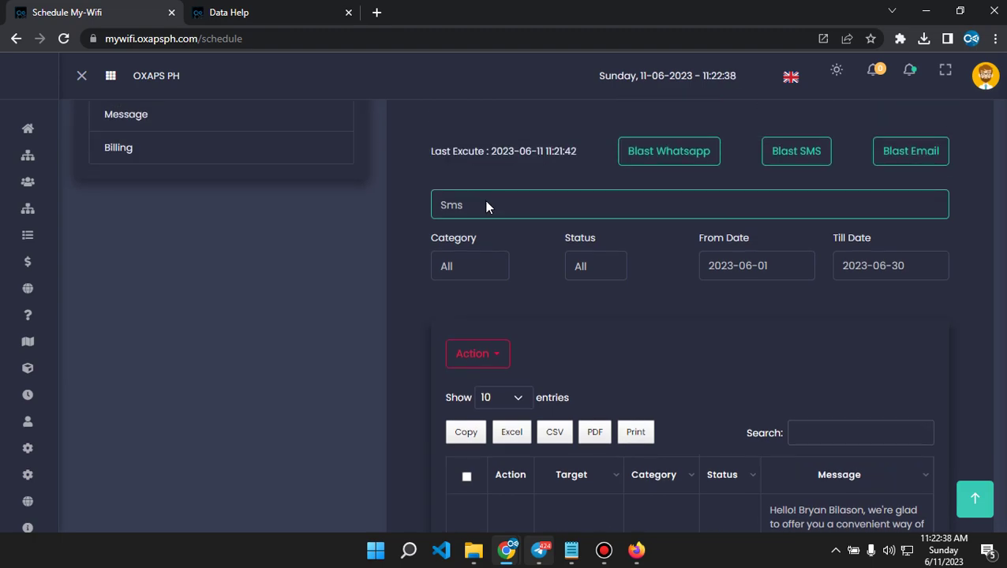
Switch the message log to Email deliveries and review them.
{"action": "left_click", "coordinate": [485, 204]}
{"action": "left_click", "coordinate": [476, 260]}
{"action": "scroll", "coordinate": [776, 344], "scroll_direction": "down", "scroll_amount": 4}
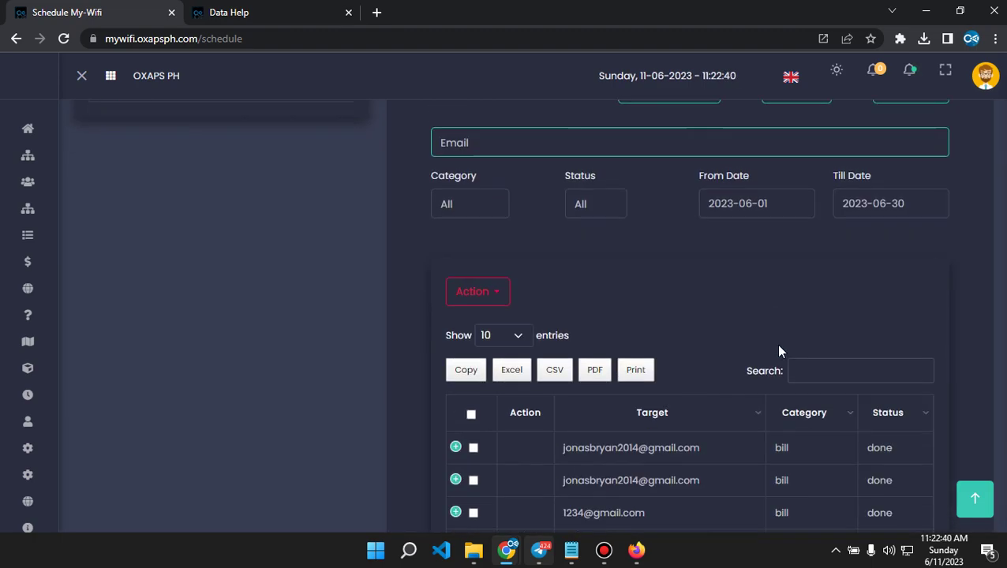
{"action": "scroll", "coordinate": [779, 353], "scroll_direction": "down", "scroll_amount": 3}
{"action": "scroll", "coordinate": [777, 348], "scroll_direction": "up", "scroll_amount": 6}
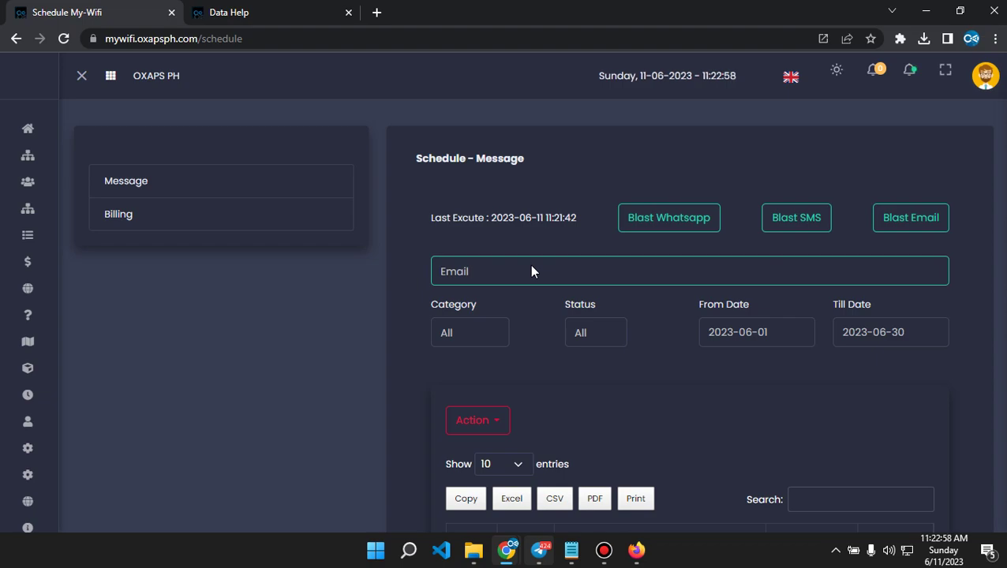
{"action": "left_click", "coordinate": [604, 550]}
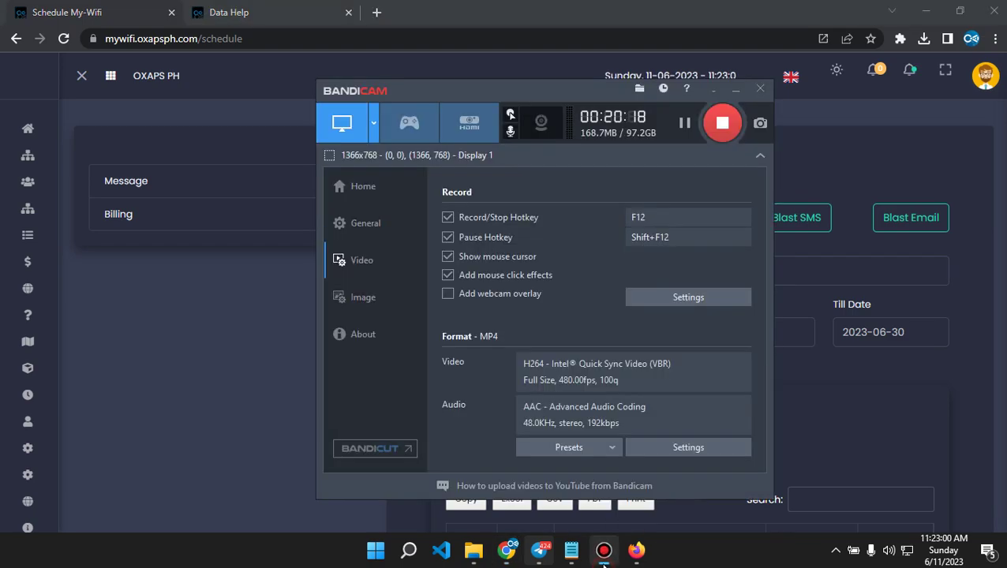